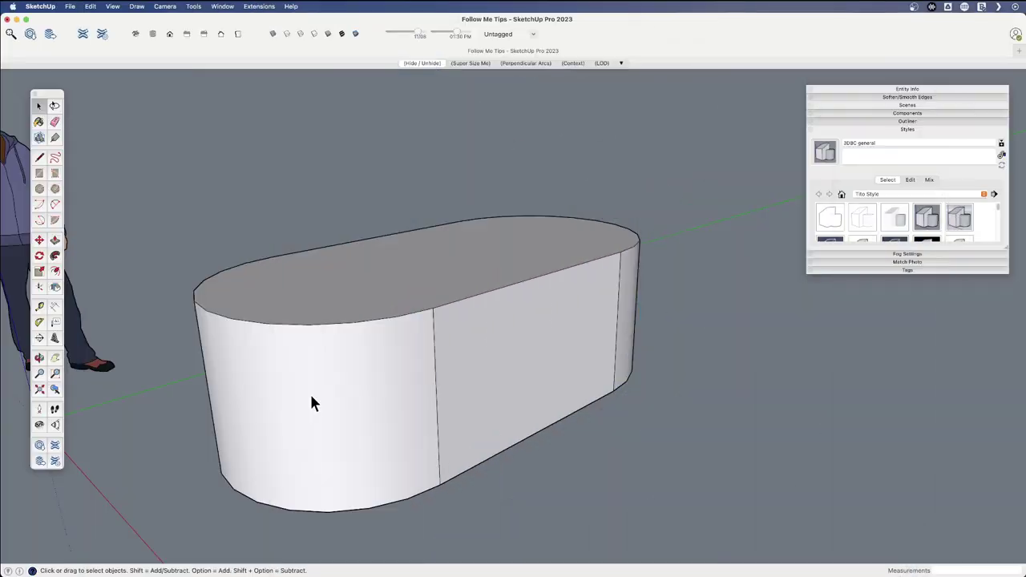
# Push/pull the block's flat middle face out into a box and draw a small corner profile on it.
pyautogui.scroll(2, 469, 337)
pyautogui.scroll(-3, 452, 316)
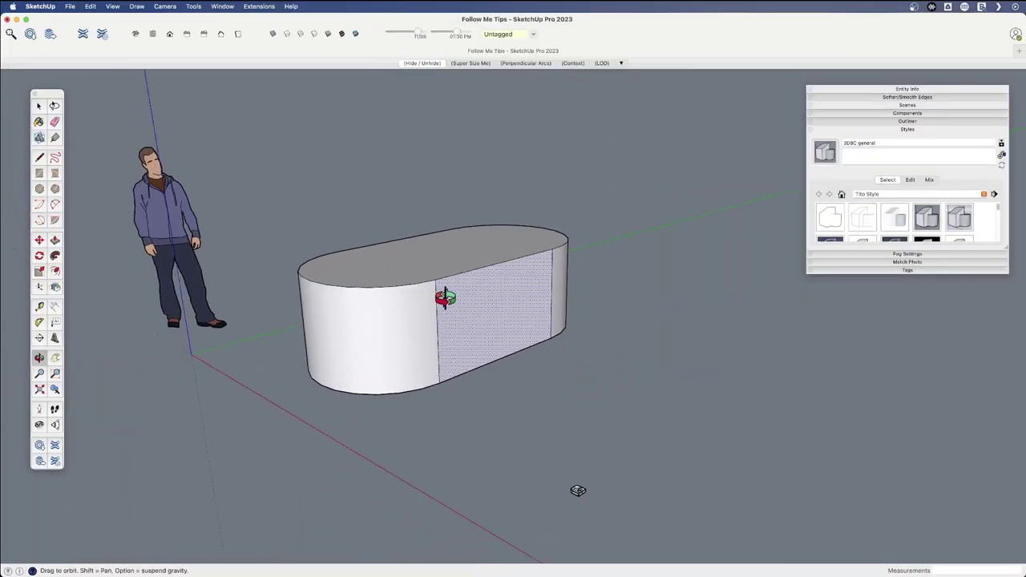
pyautogui.moveTo(442, 302); pyautogui.dragTo(481, 327, button='middle')
pyautogui.scroll(4, 473, 317)
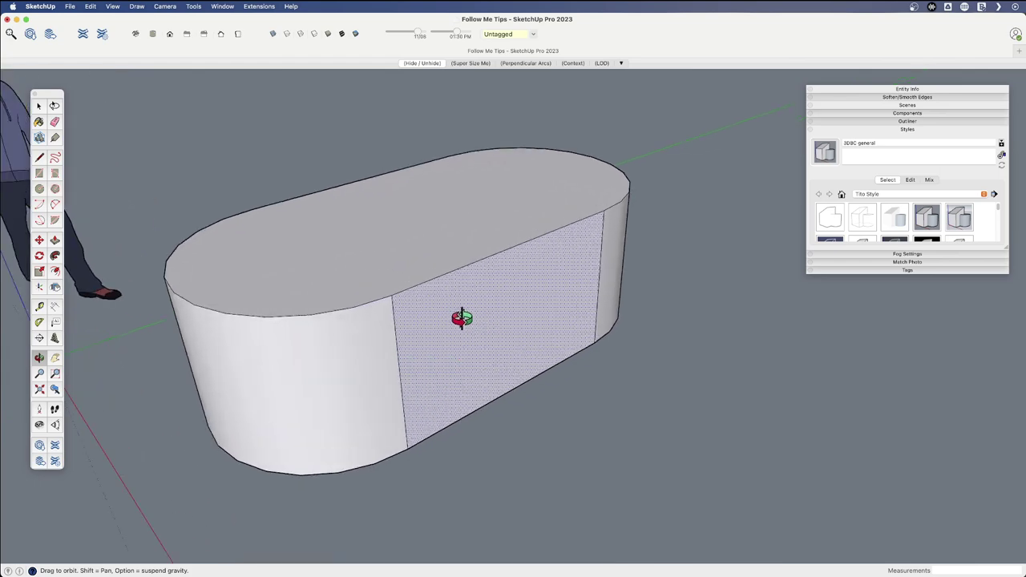
pyautogui.press('p')
pyautogui.moveTo(464, 316); pyautogui.dragTo(522, 389)
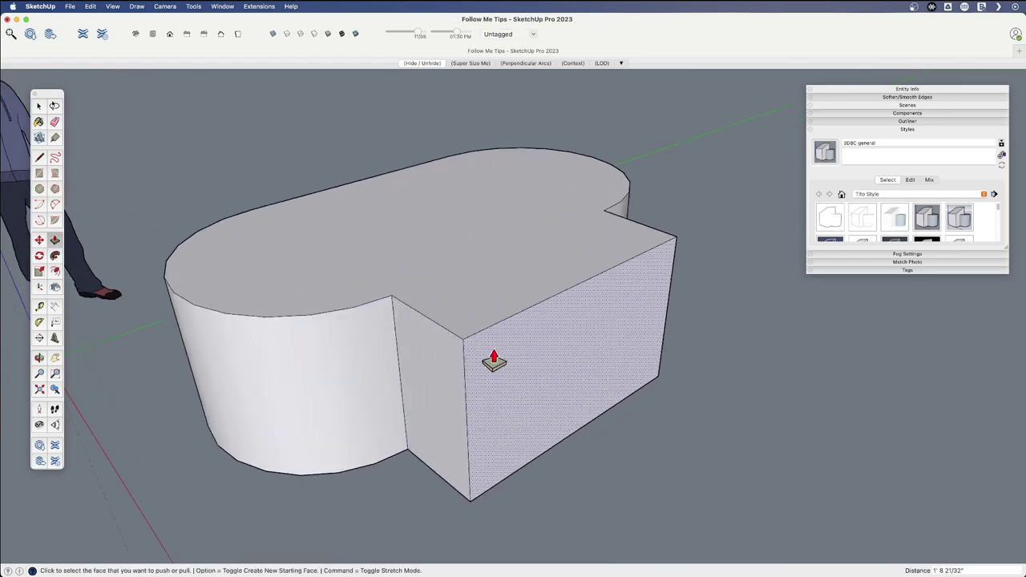
pyautogui.press('l')
pyautogui.click(490, 325)
pyautogui.click(476, 371)
pyautogui.click(465, 377)
pyautogui.press('space')
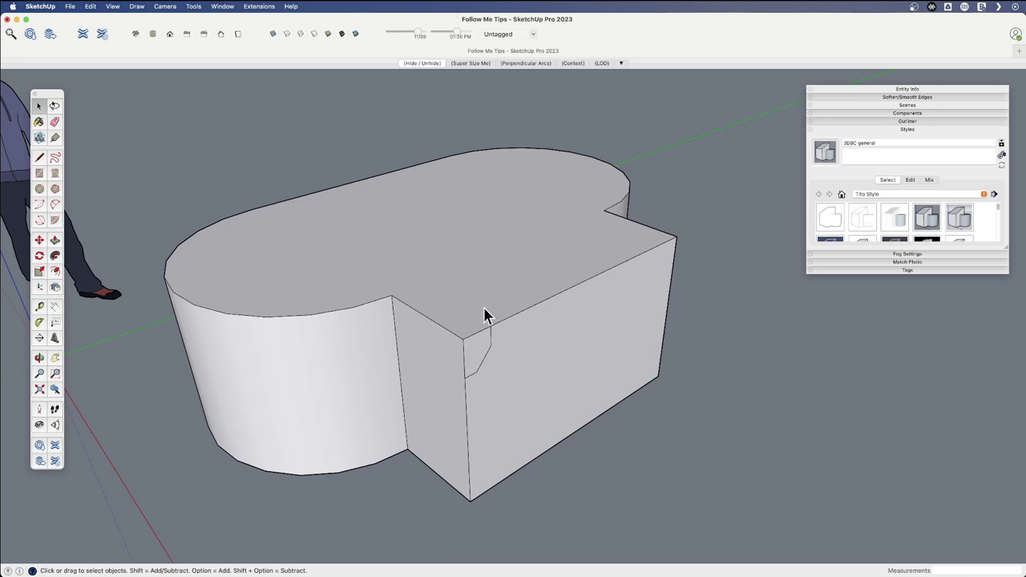
# Test a Follow Me sweep of the corner profile around the top face, then undo the sweep and the pulled box.
pyautogui.scroll(2, 483, 353)
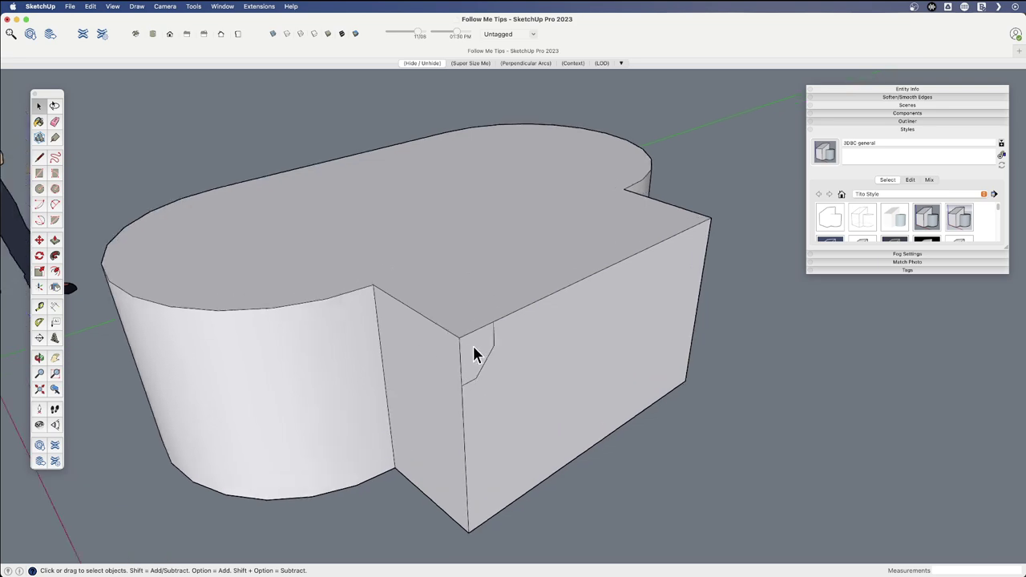
pyautogui.click(459, 311)
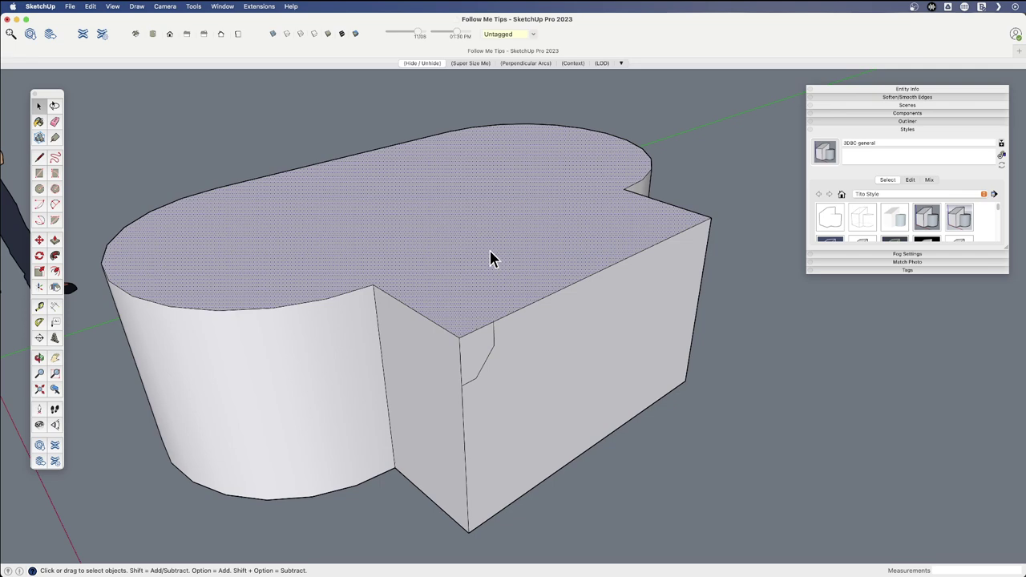
pyautogui.press('f')
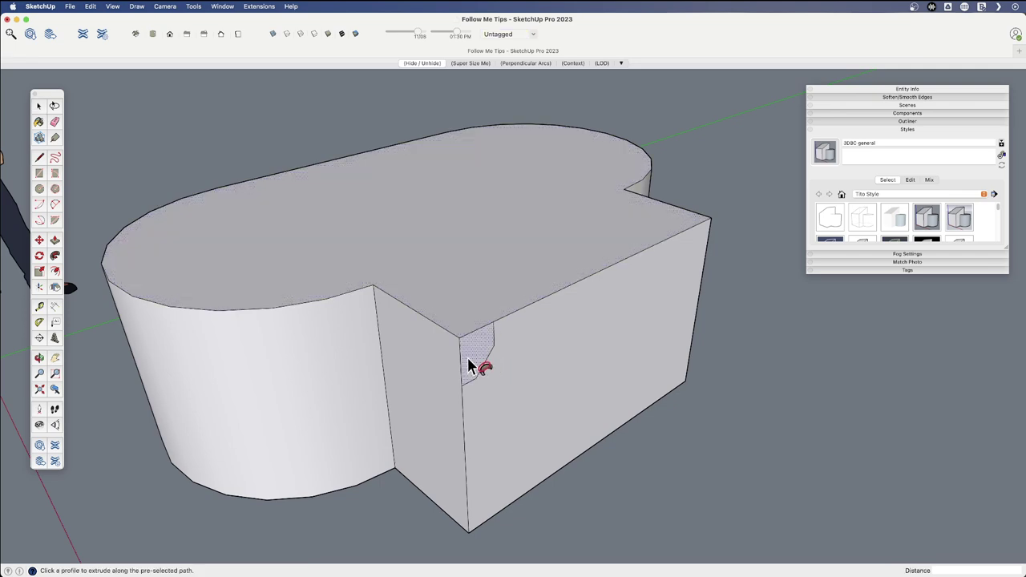
pyautogui.click(474, 361)
pyautogui.keyDown('shift'); pyautogui.moveTo(499, 350); pyautogui.dragTo(519, 330, button='middle'); pyautogui.keyUp('shift')
pyautogui.press('super+z')
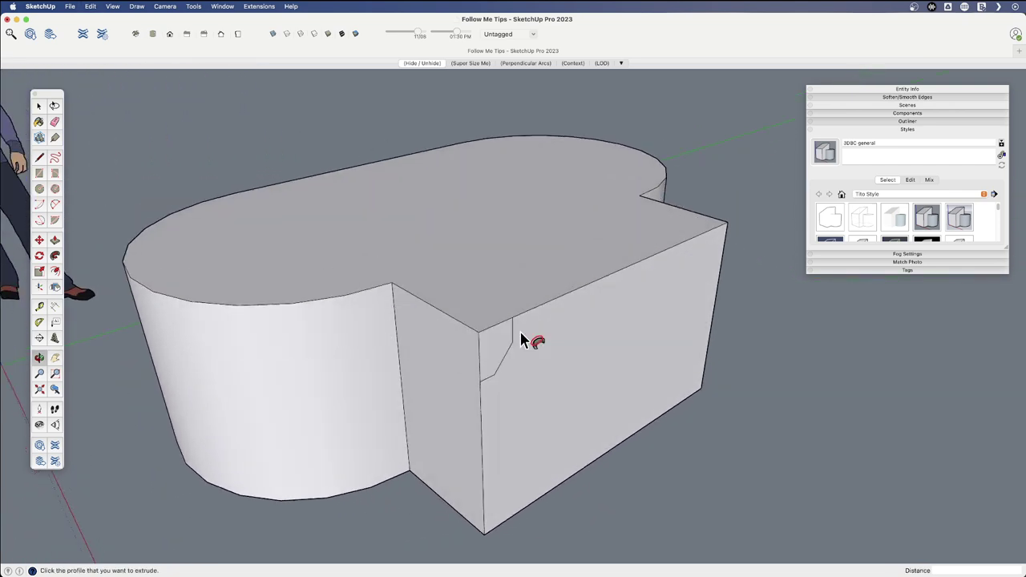
pyautogui.press('super+z')
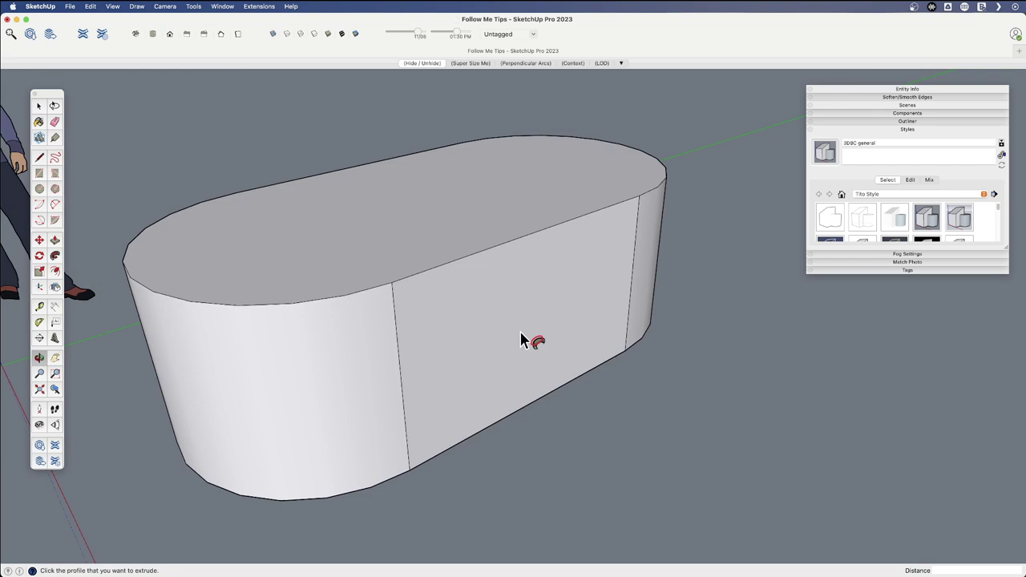
# Draw a small test rectangle on the flat wall, then erase it.
pyautogui.keyDown('shift'); pyautogui.moveTo(513, 328); pyautogui.dragTo(508, 348, button='middle'); pyautogui.keyUp('shift')
pyautogui.moveTo(509, 349); pyautogui.dragTo(634, 394)
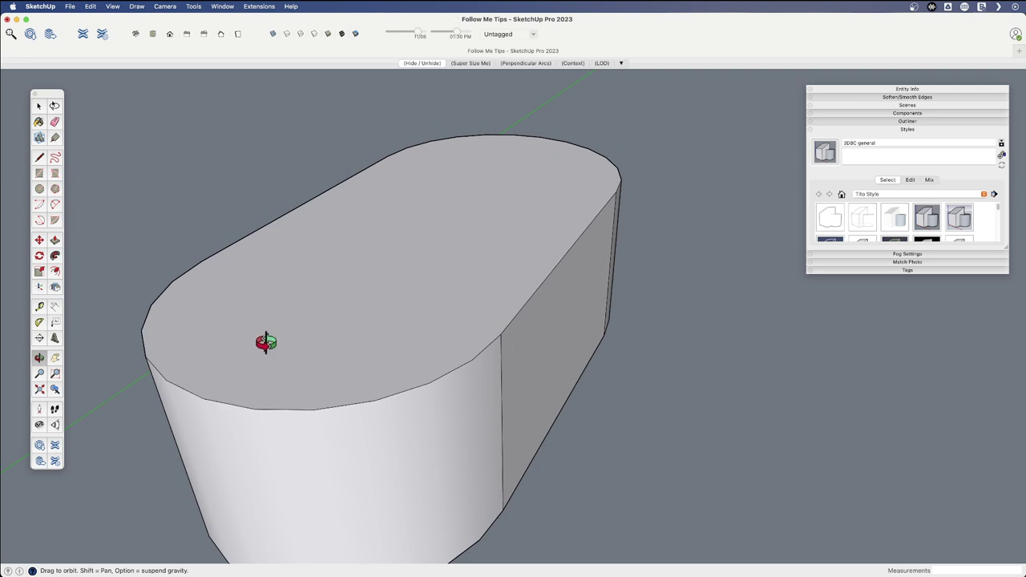
pyautogui.press('l')
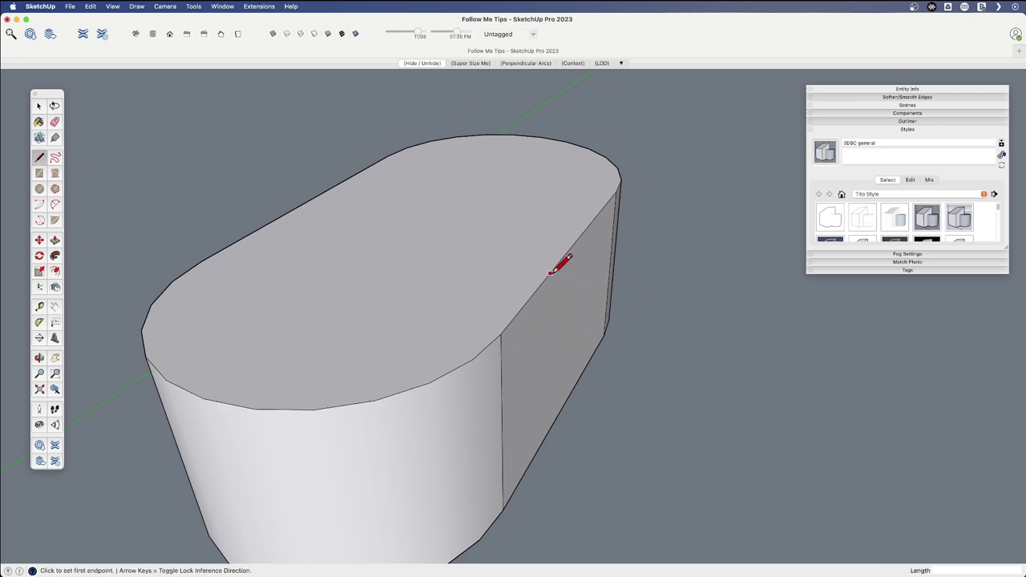
pyautogui.click(550, 273)
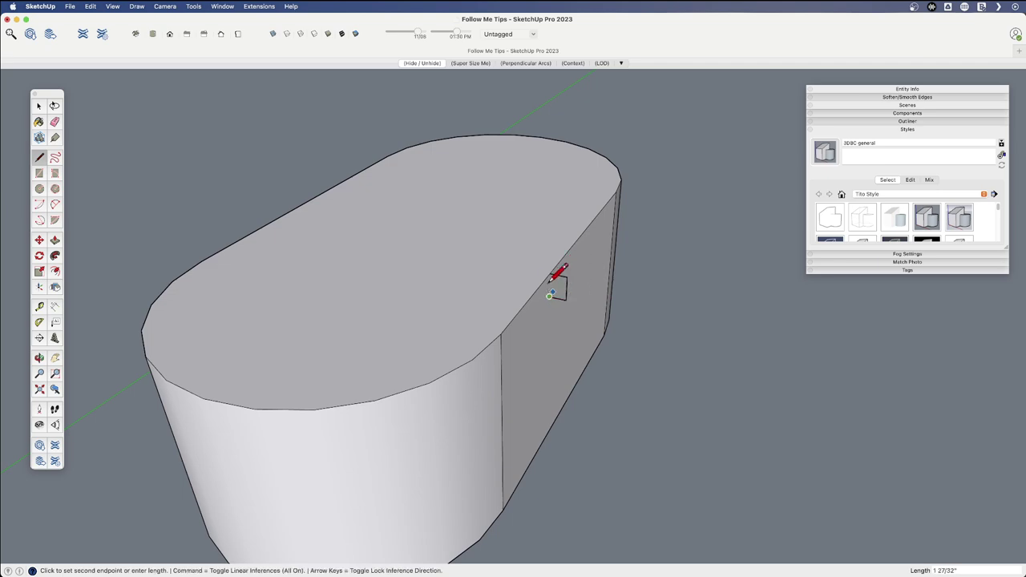
pyautogui.click(549, 274)
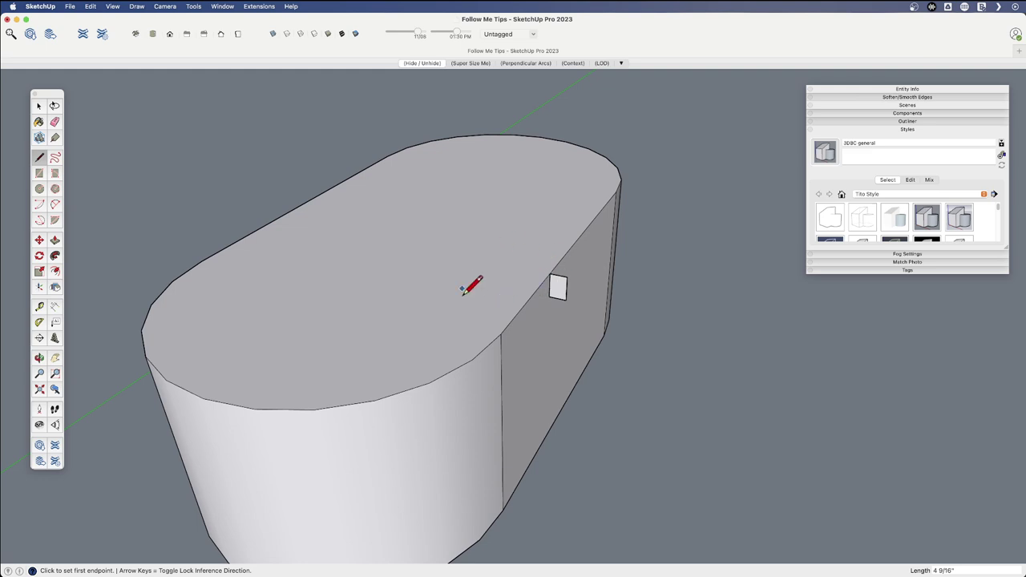
pyautogui.press('e')
pyautogui.moveTo(563, 279)
pyautogui.mouseDown()
pyautogui.moveTo(571, 295)
pyautogui.moveTo(548, 293)
pyautogui.mouseUp()
# From a lower view, select the pill block's flat side wall face and delete it.
pyautogui.moveTo(556, 282)
pyautogui.mouseDown(button='middle')
pyautogui.moveTo(508, 339)
pyautogui.moveTo(527, 366)
pyautogui.mouseUp(button='middle')
pyautogui.press('space')
pyautogui.click(527, 363)
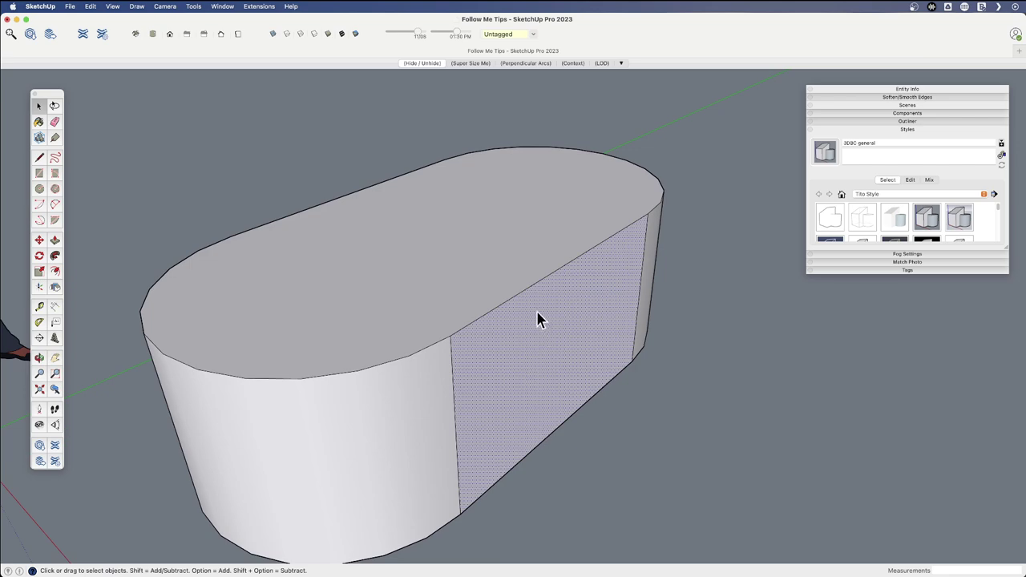
pyautogui.press('Delete')
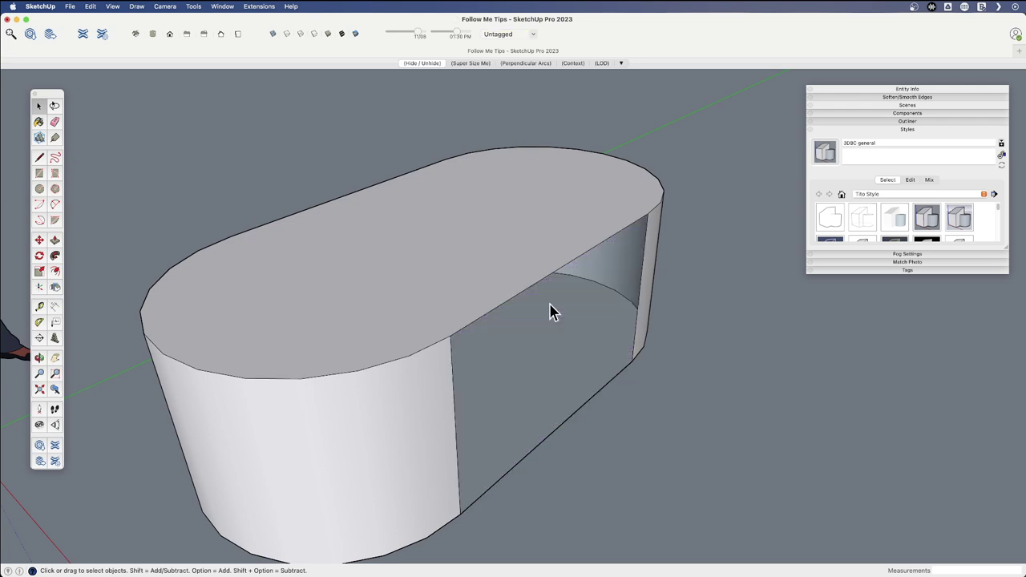
# Draw a small vertical rectangle face down the wall at the opening's top edge.
pyautogui.moveTo(552, 311); pyautogui.dragTo(513, 339, button='middle')
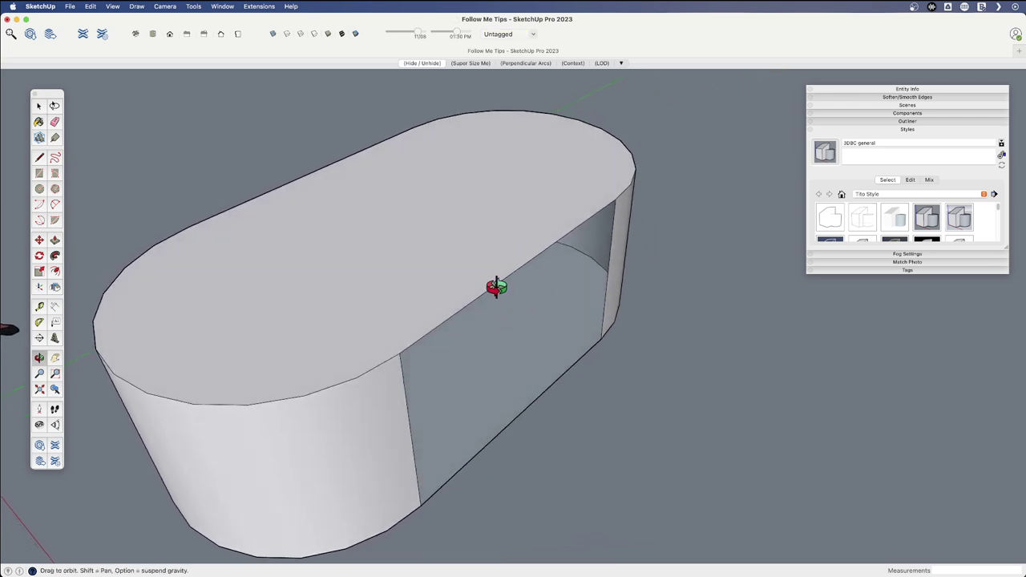
pyautogui.press('l')
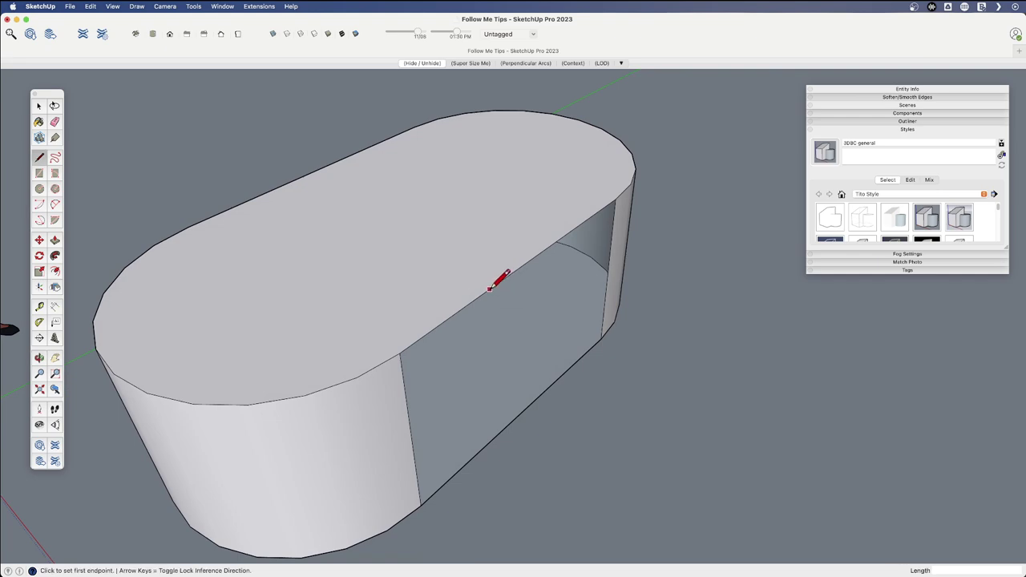
pyautogui.click(488, 289)
pyautogui.click(489, 337)
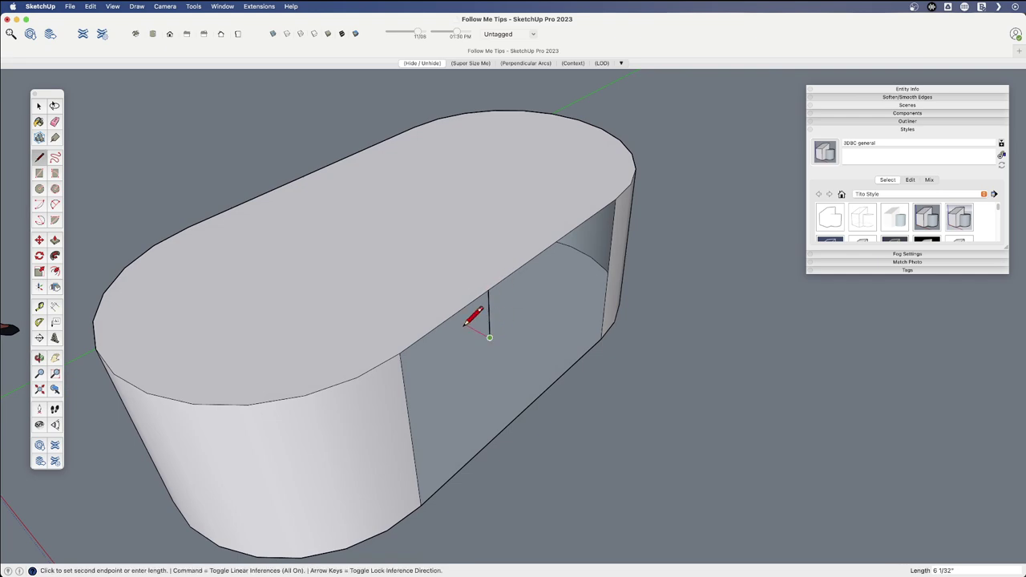
pyautogui.click(488, 289)
pyautogui.scroll(5, 488, 285)
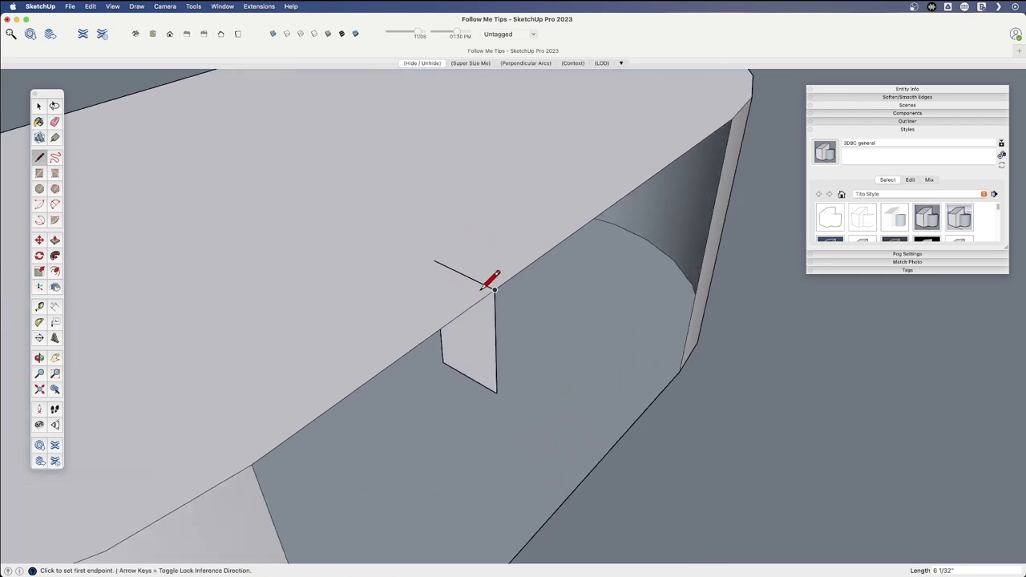
pyautogui.moveTo(485, 280); pyautogui.dragTo(510, 183, button='middle')
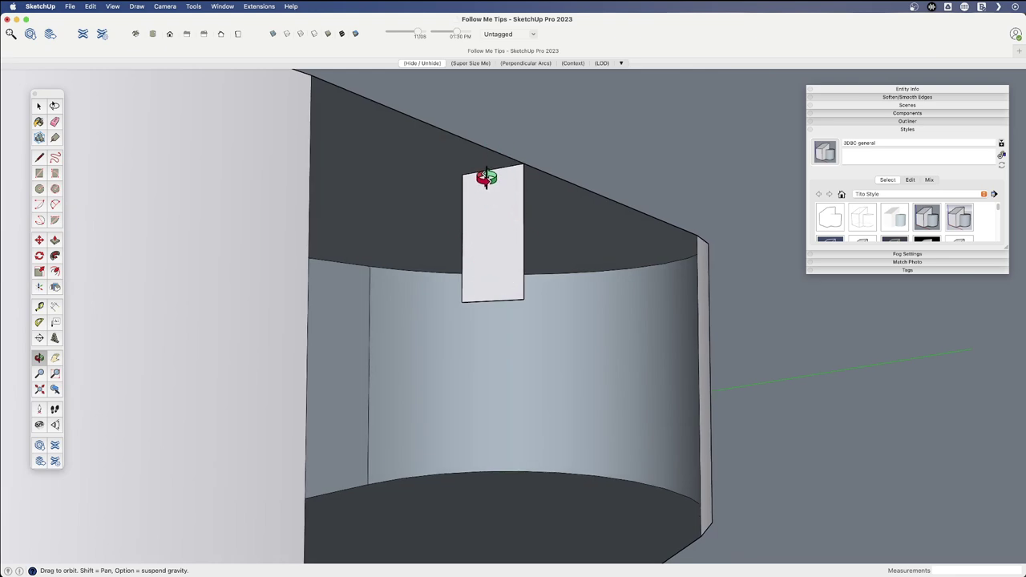
pyautogui.scroll(3, 486, 178)
# Trace the stepped trim profile with line segments and a two-point arc cove.
pyautogui.press('l')
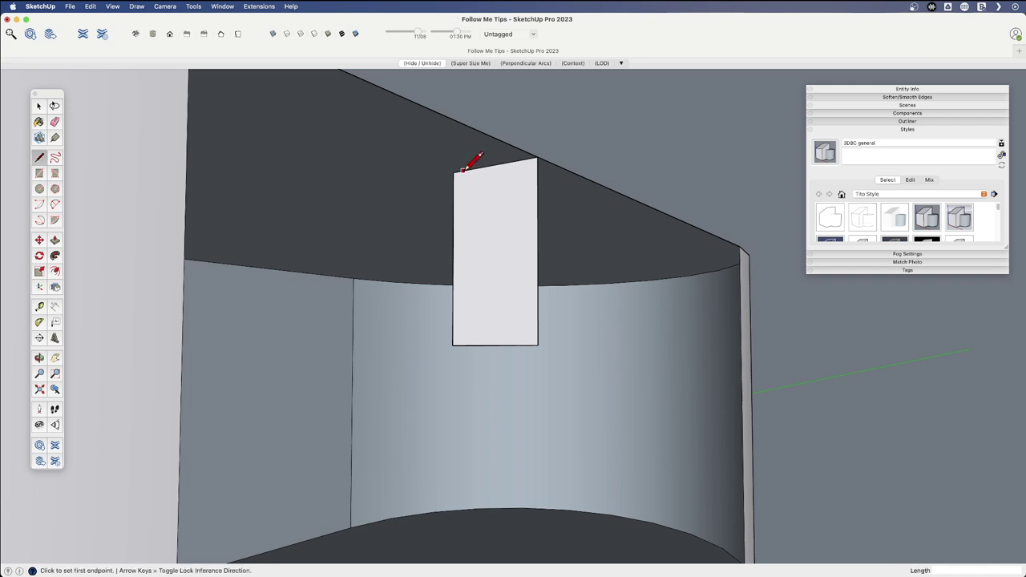
pyautogui.click(463, 170)
pyautogui.scroll(2, 462, 185)
pyautogui.click(458, 180)
pyautogui.click(477, 205)
pyautogui.click(477, 246)
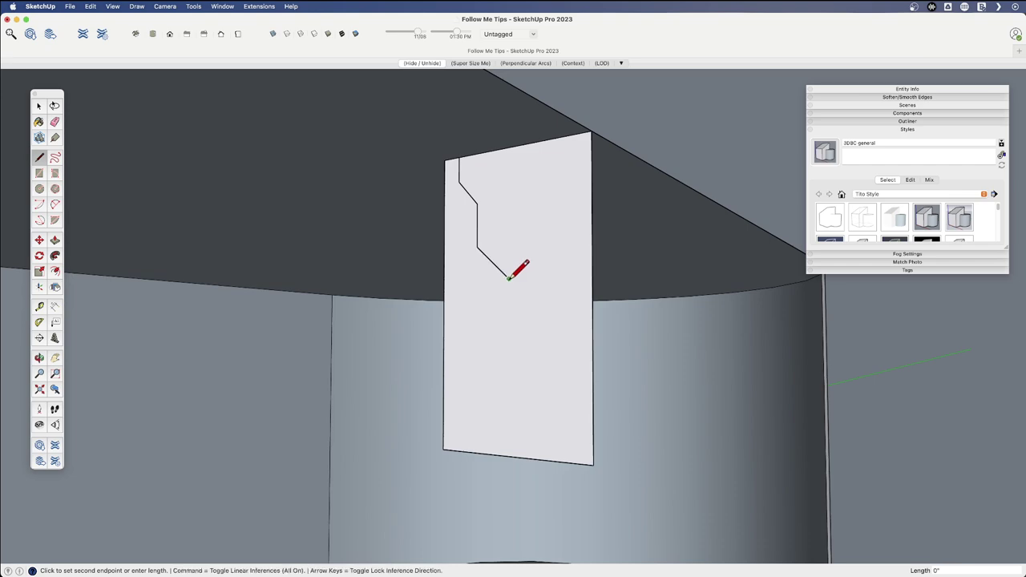
pyautogui.click(509, 278)
pyautogui.press('a')
pyautogui.click(508, 279)
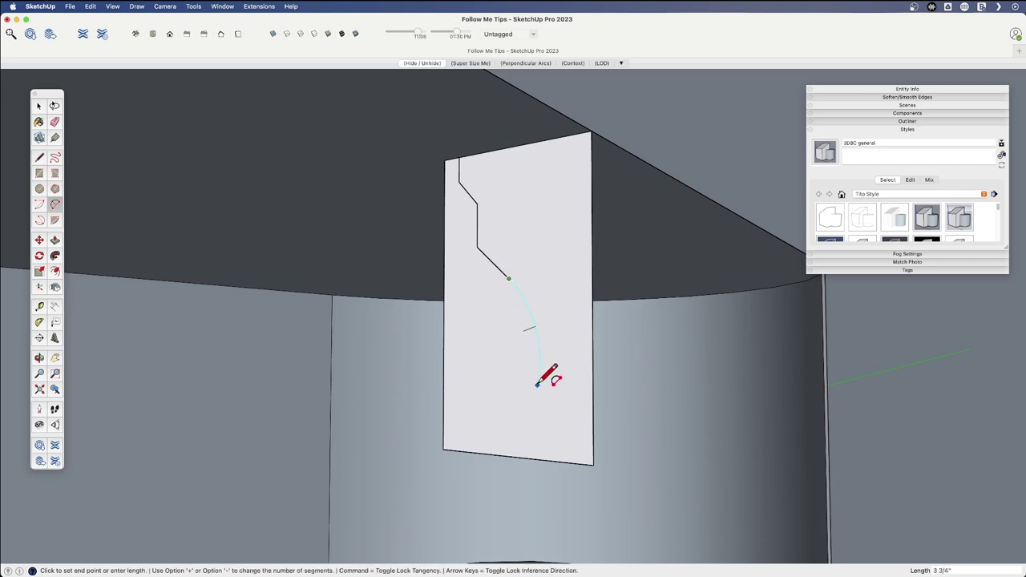
pyautogui.click(538, 383)
pyautogui.click(550, 371)
# Finish the profile down to the panel's bottom corner, then erase the panel's left and bottom-left edges.
pyautogui.moveTo(513, 229); pyautogui.dragTo(543, 316, button='middle')
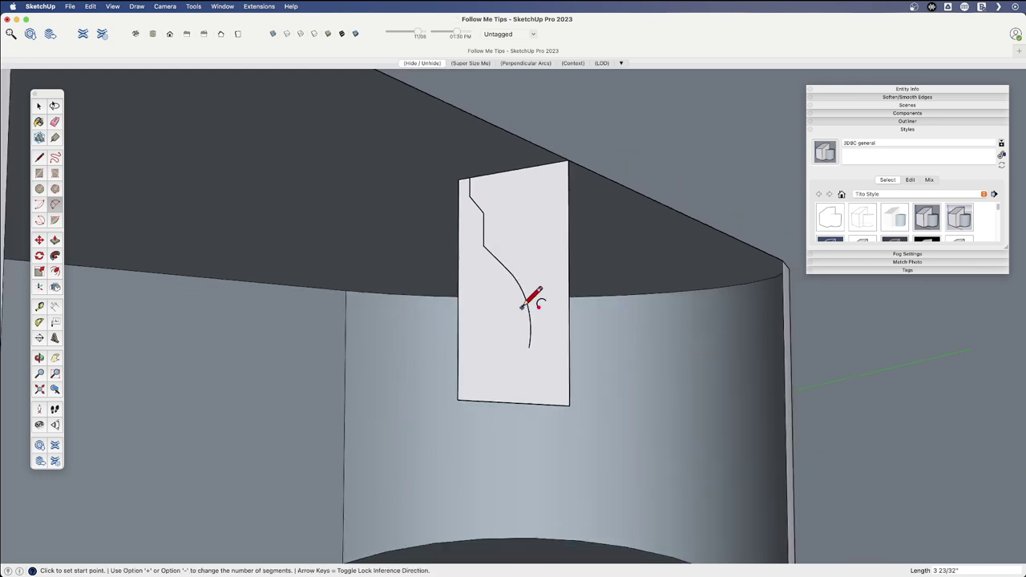
pyautogui.press('l')
pyautogui.click(530, 346)
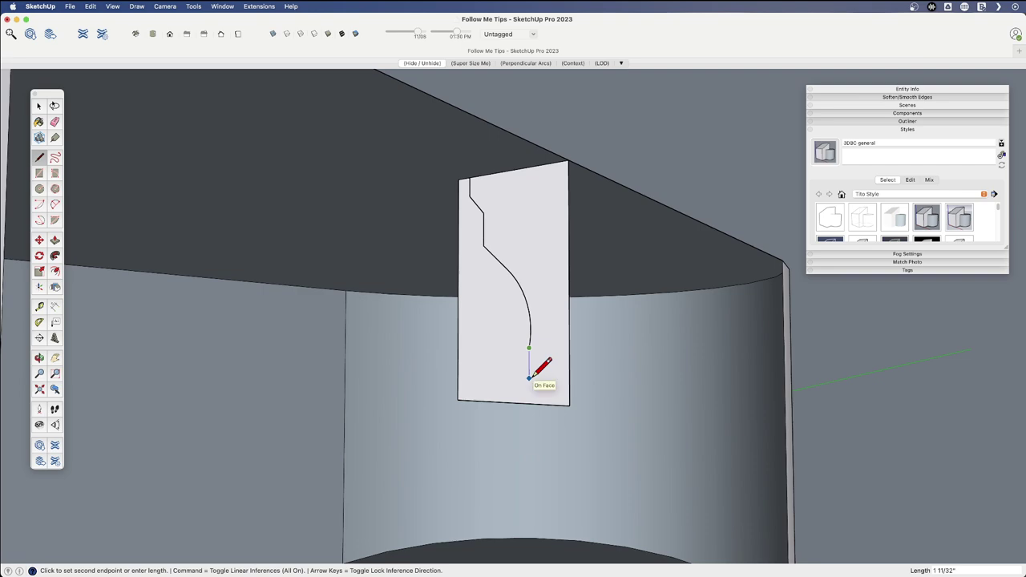
pyautogui.click(529, 378)
pyautogui.click(550, 405)
pyautogui.scroll(-2, 552, 394)
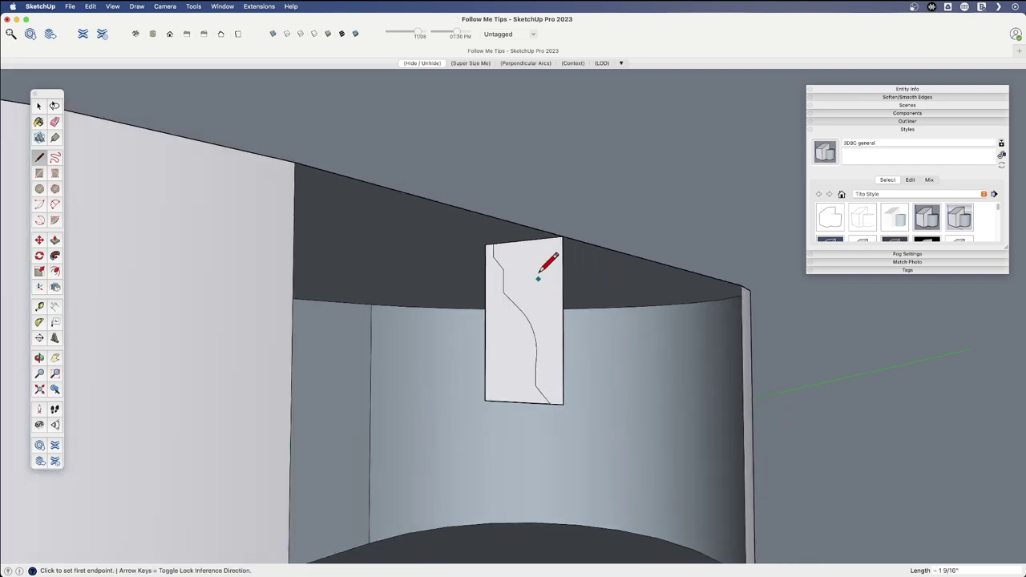
pyautogui.scroll(1, 486, 248)
pyautogui.press('e')
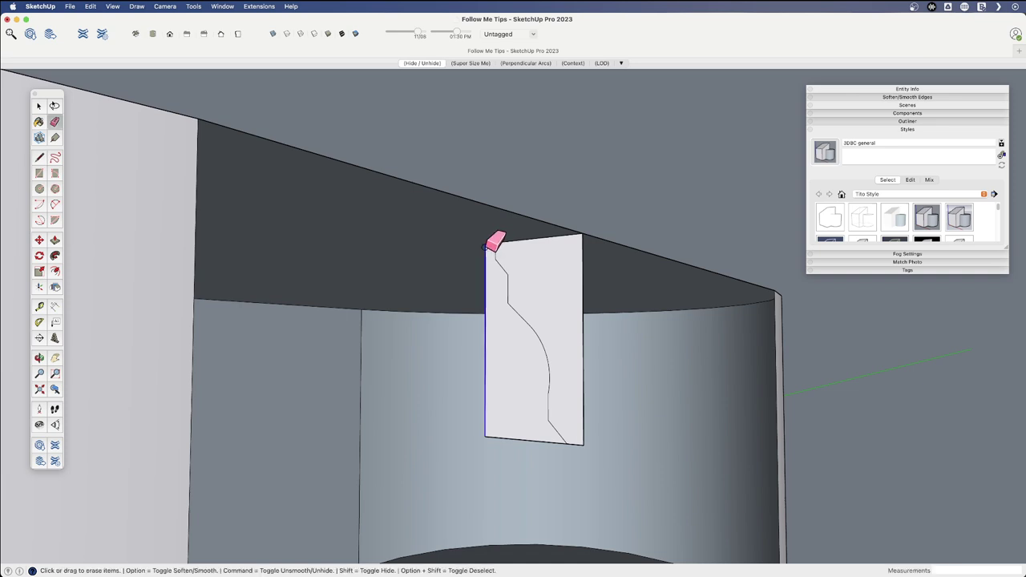
pyautogui.click(487, 243)
pyautogui.click(550, 442)
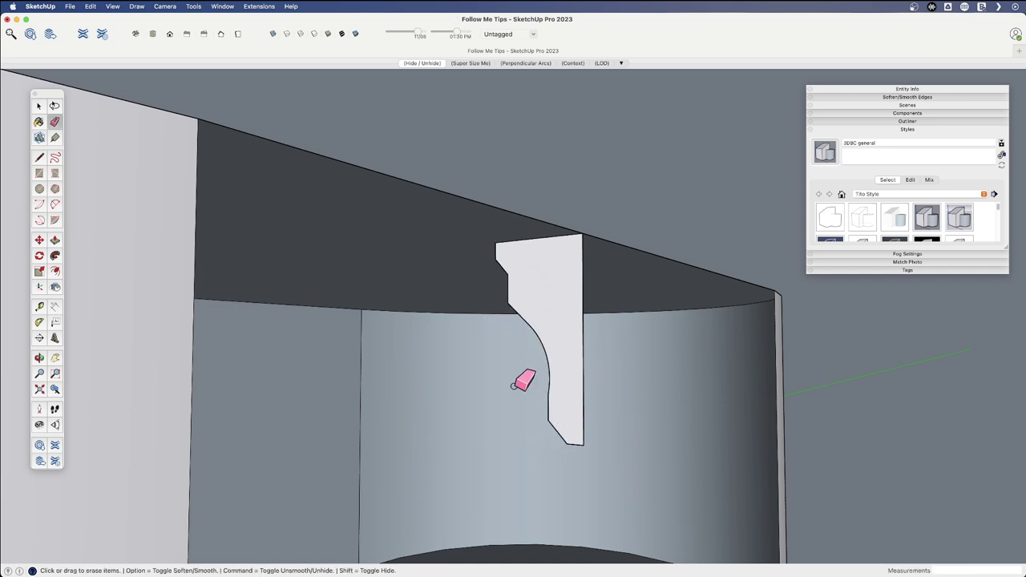
# Sweep the crown profile around the ring's top face edge with Follow Me.
pyautogui.scroll(-2, 554, 291)
pyautogui.moveTo(553, 291)
pyautogui.mouseDown(button='middle')
pyautogui.moveTo(646, 255)
pyautogui.moveTo(458, 323)
pyautogui.moveTo(522, 428)
pyautogui.mouseUp(button='middle')
pyautogui.scroll(-2, 524, 406)
pyautogui.press('space')
pyautogui.click(517, 290)
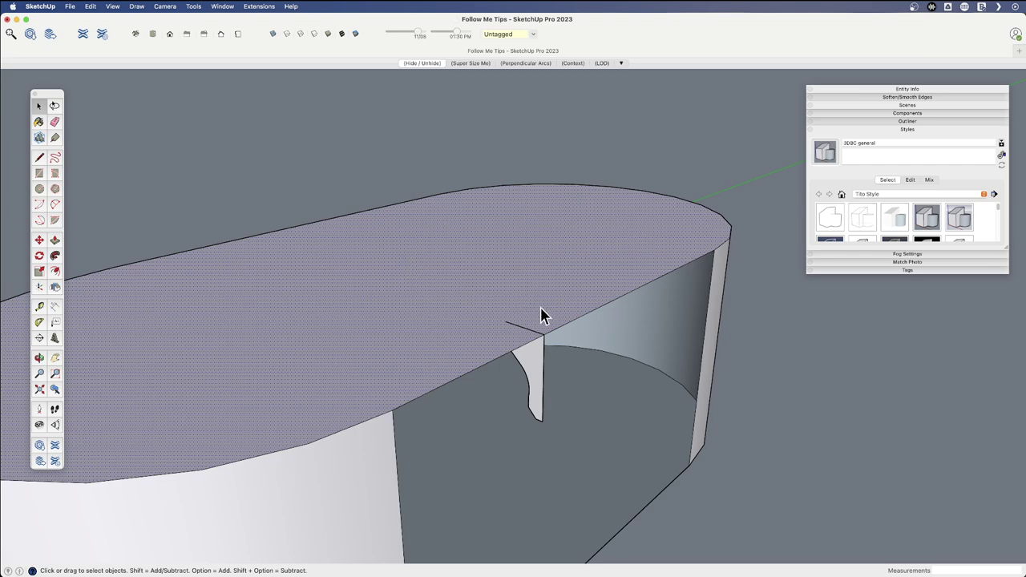
pyautogui.press('f')
pyautogui.click(528, 371)
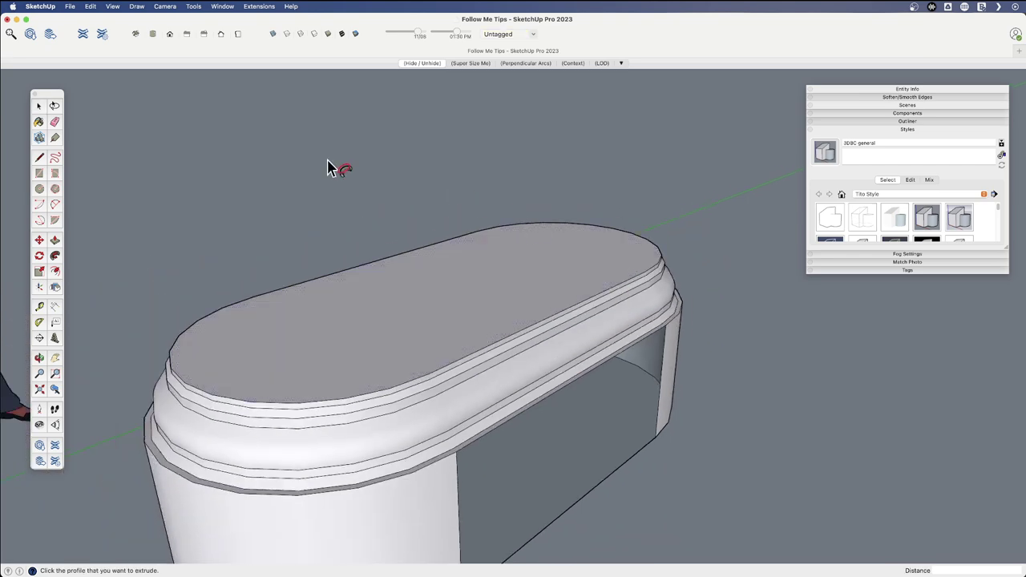
# Unhide all hidden geometry and view the molded rim from a low side angle.
pyautogui.click(90, 7)
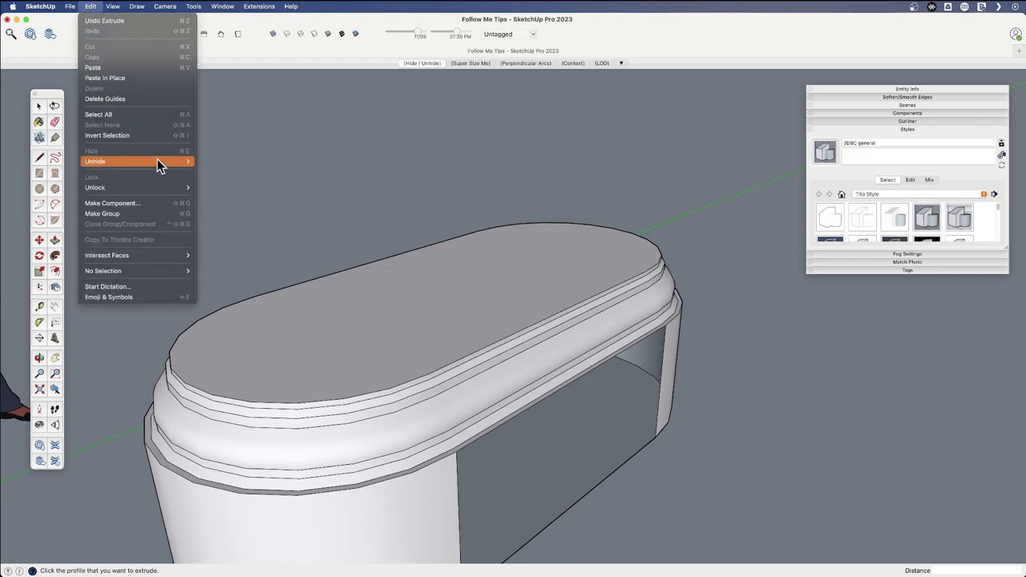
pyautogui.moveTo(160, 161)
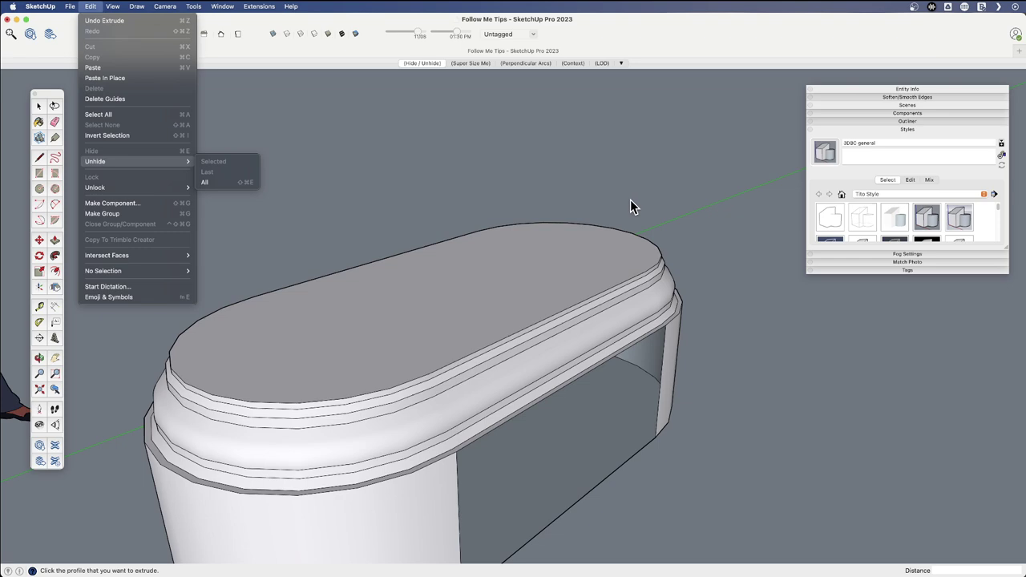
pyautogui.press('shift+super+e')
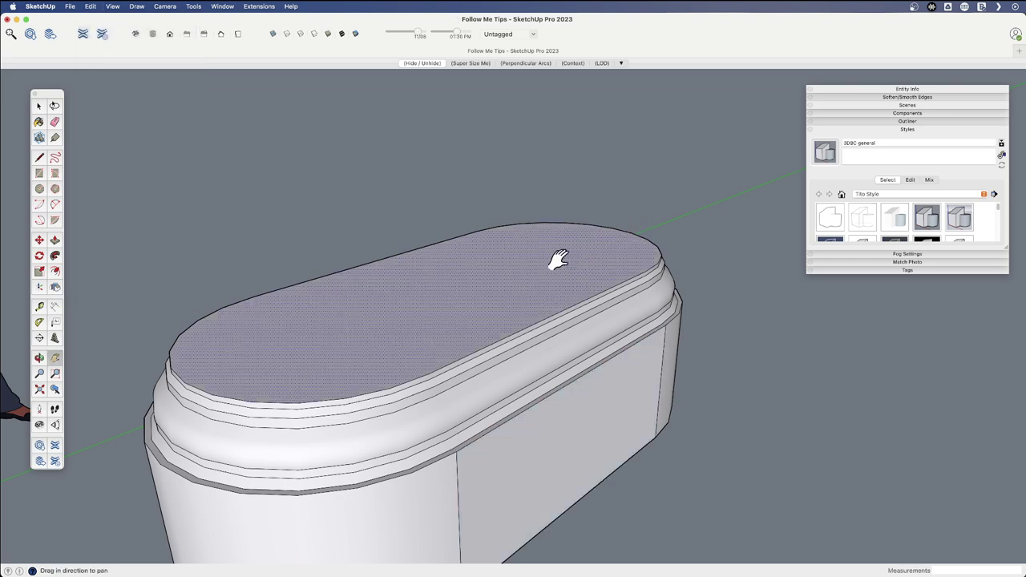
pyautogui.moveTo(552, 258); pyautogui.dragTo(559, 300, button='middle')
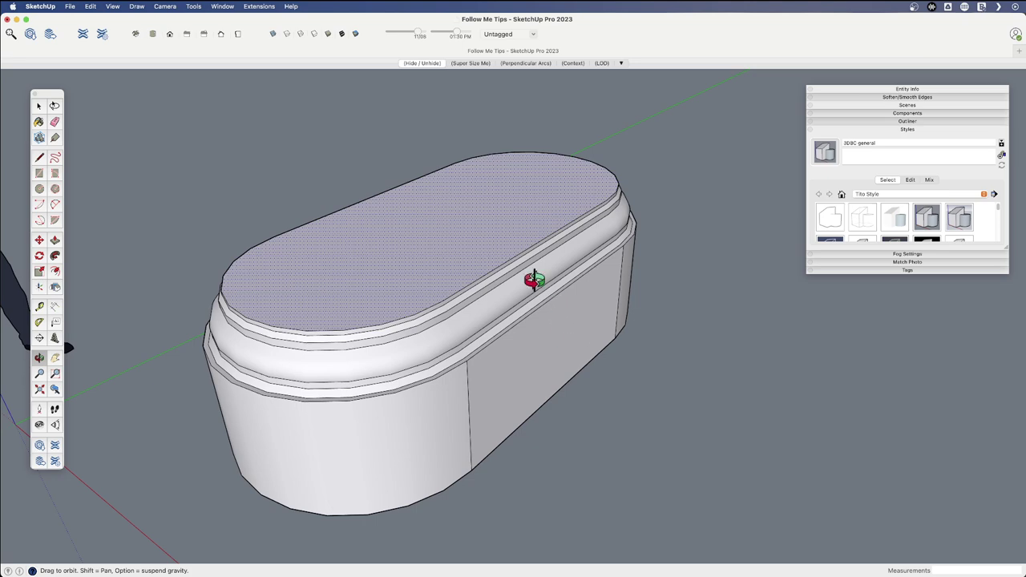
pyautogui.scroll(-5, 523, 279)
pyautogui.moveTo(568, 385)
pyautogui.keyDown('shift'); pyautogui.mouseDown(button='middle')
pyautogui.moveTo(414, 259)
pyautogui.moveTo(485, 389)
pyautogui.mouseUp(button='middle'); pyautogui.keyUp('shift')
# Inside the box group, sweep the trim profile along the floor face's edges with Follow Me.
pyautogui.scroll(15, 485, 389)
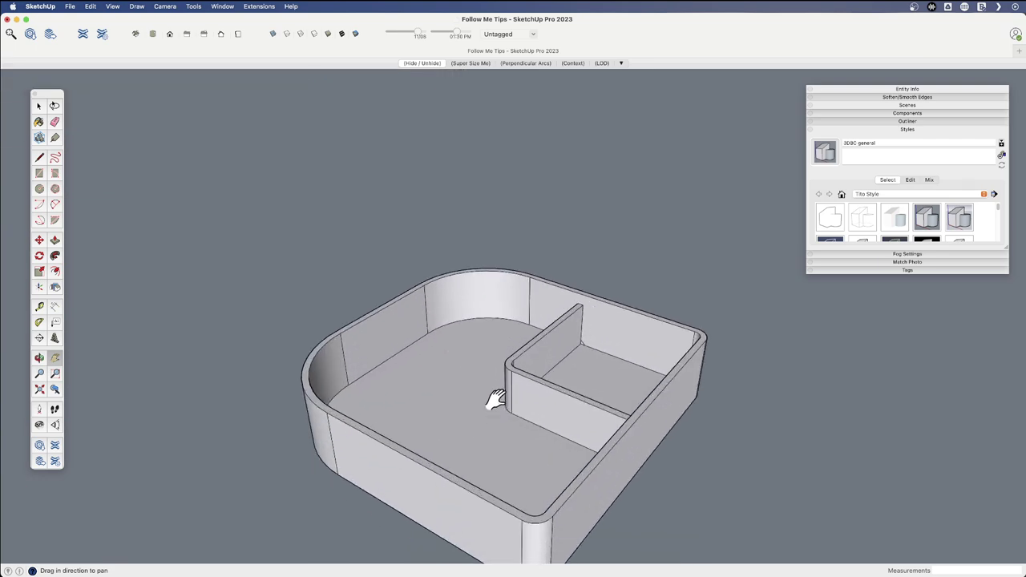
pyautogui.moveTo(734, 379); pyautogui.dragTo(795, 454)
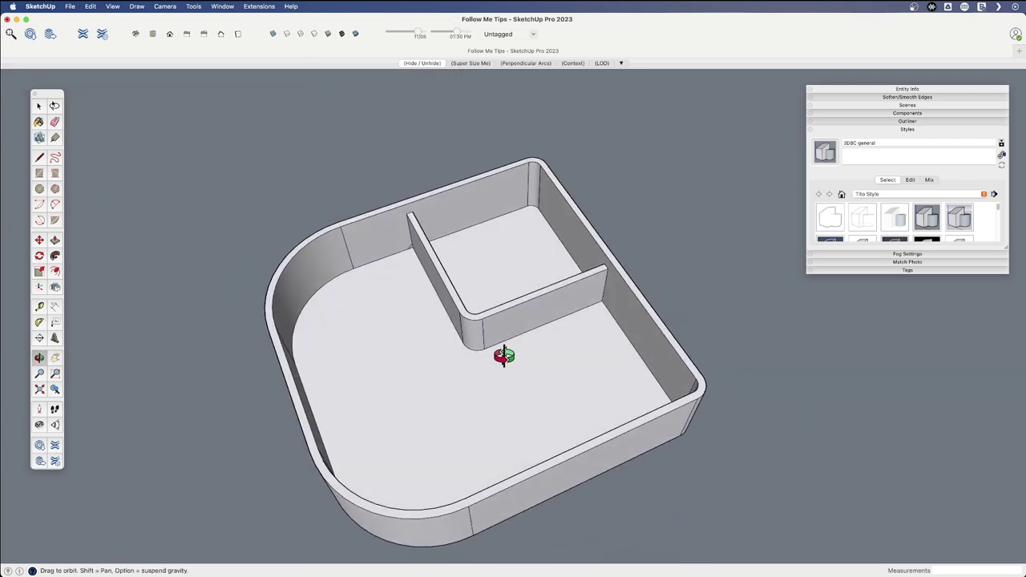
pyautogui.moveTo(494, 350); pyautogui.dragTo(555, 286)
pyautogui.press('space')
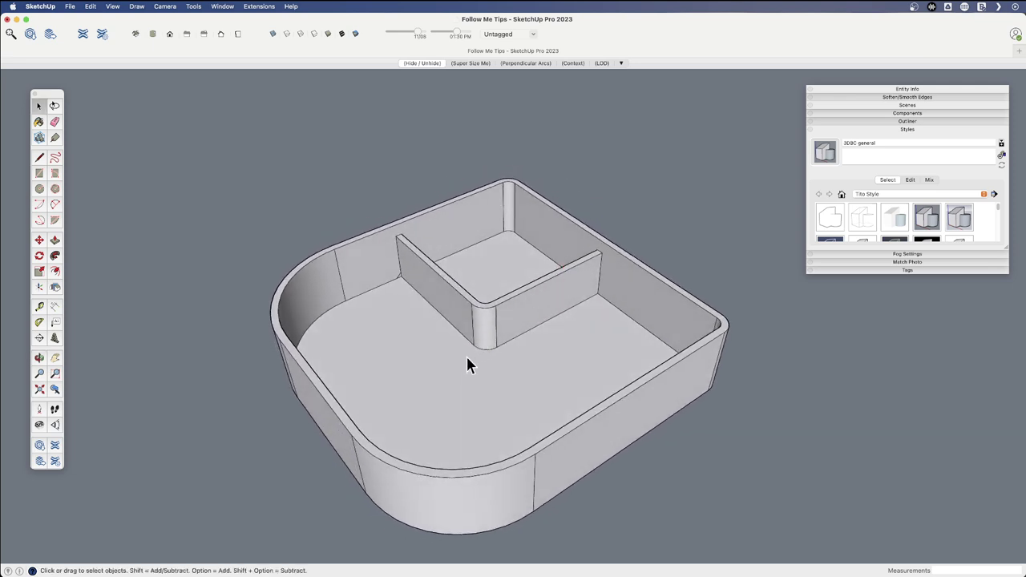
pyautogui.doubleClick(416, 313)
pyautogui.click(417, 314)
pyautogui.scroll(5, 414, 313)
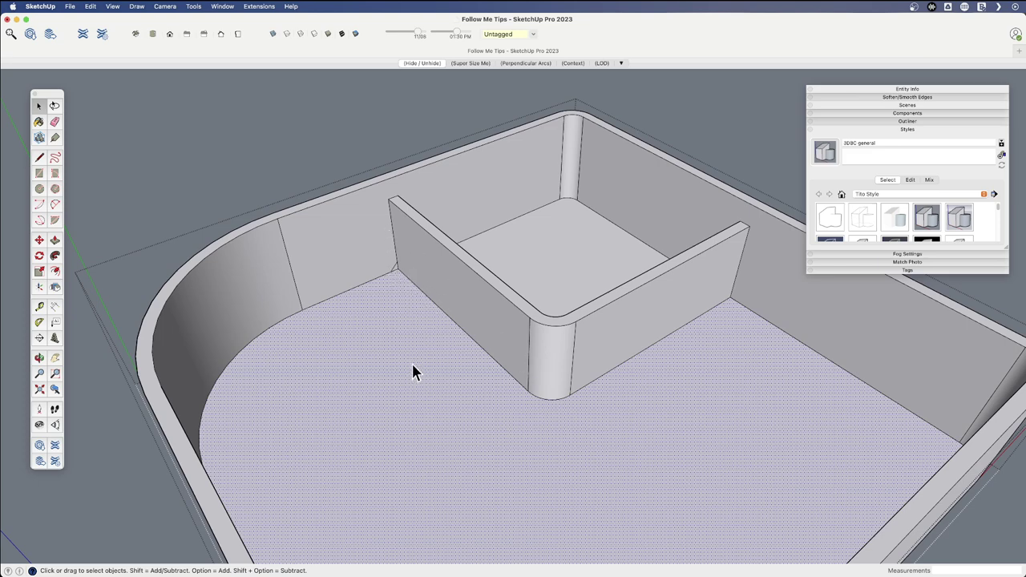
pyautogui.hotkey('shift', 'f')
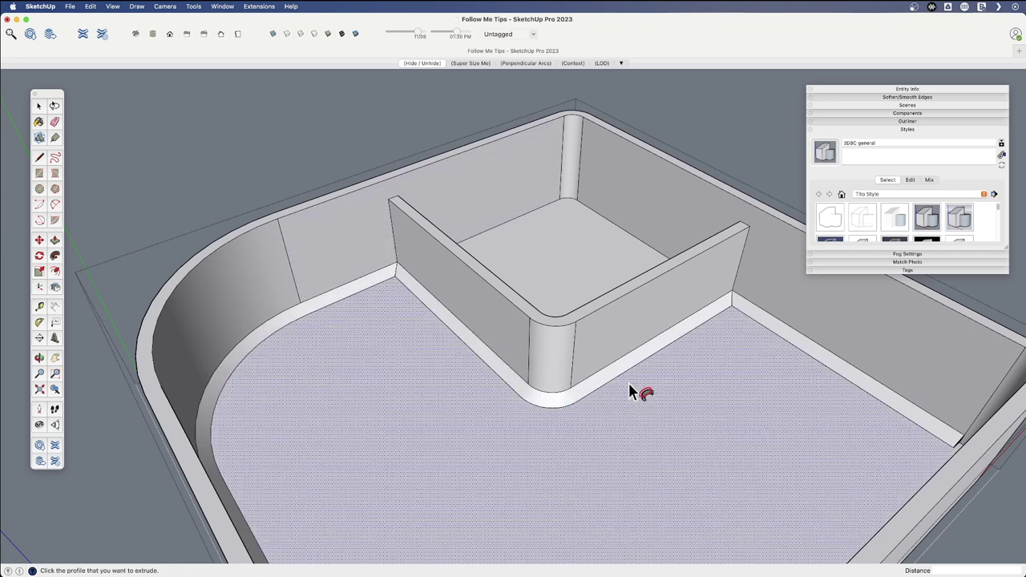
pyautogui.keyDown('shift'); pyautogui.moveTo(668, 327); pyautogui.dragTo(703, 385, button='middle'); pyautogui.keyUp('shift')
# Sweep the trim along the inner compartment's floor too, then orbit to check the compartment.
pyautogui.press('space')
pyautogui.scroll(-2, 679, 299)
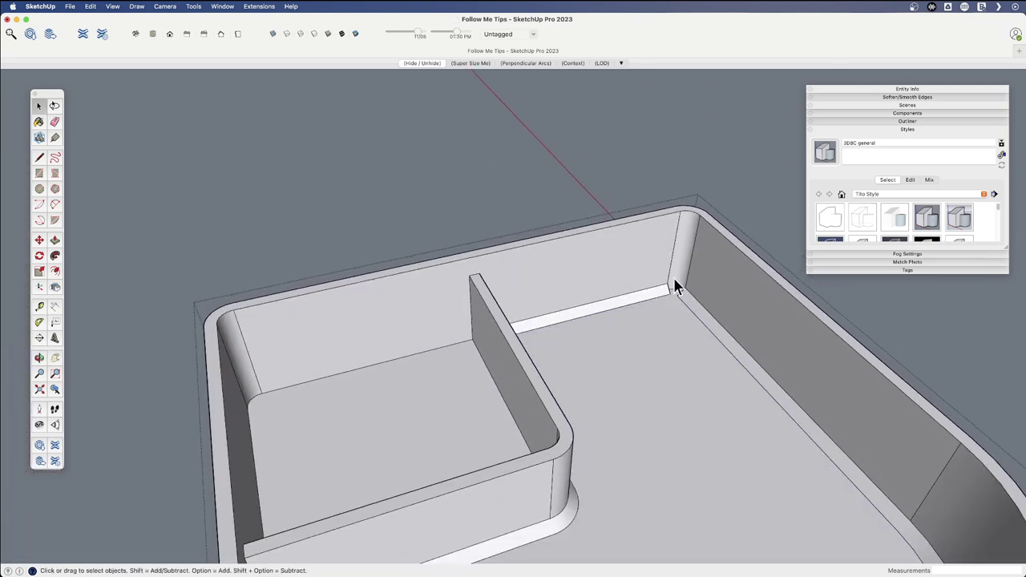
pyautogui.moveTo(677, 295); pyautogui.dragTo(410, 352, button='middle')
pyautogui.click(492, 286)
pyautogui.scroll(4, 454, 230)
pyautogui.press('f')
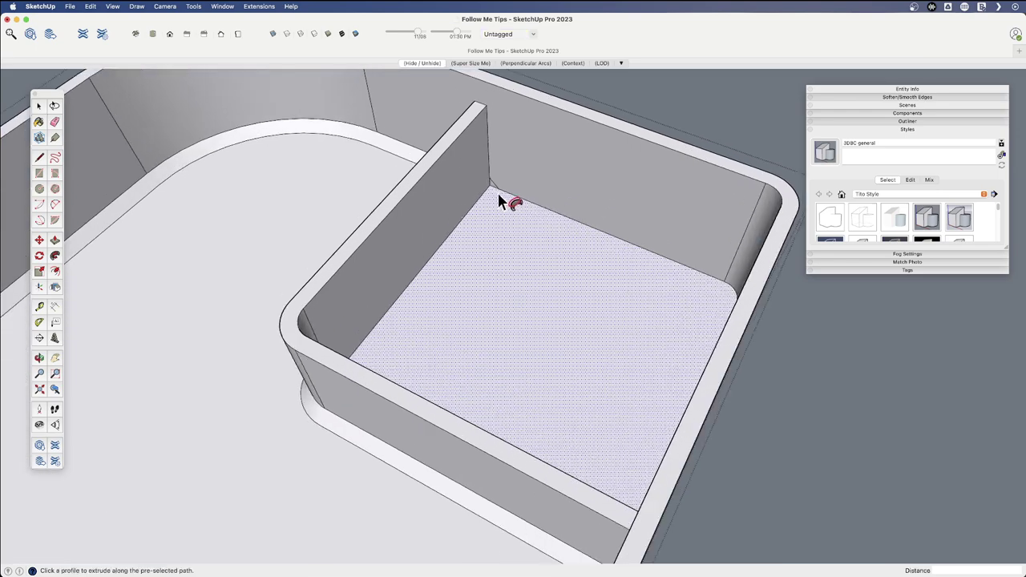
pyautogui.scroll(-3, 493, 192)
pyautogui.moveTo(522, 246); pyautogui.dragTo(603, 312, button='middle')
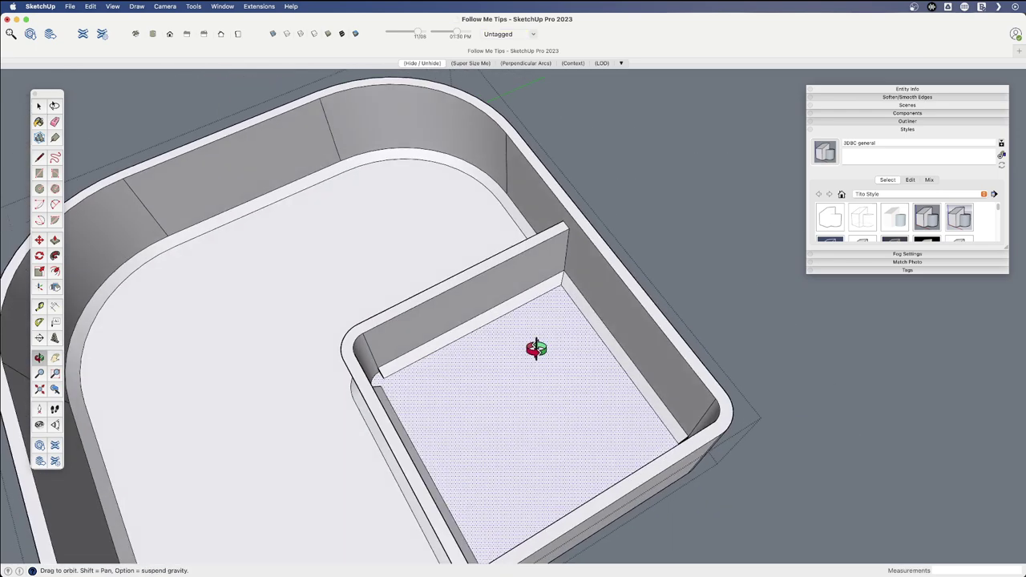
pyautogui.moveTo(486, 349); pyautogui.dragTo(424, 272)
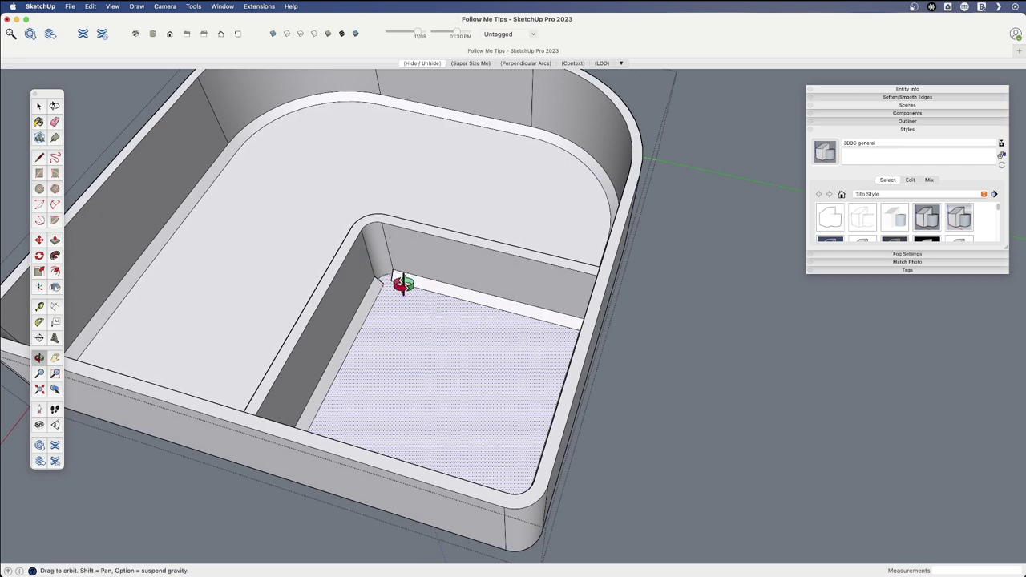
pyautogui.moveTo(389, 285); pyautogui.dragTo(783, 320, button='middle')
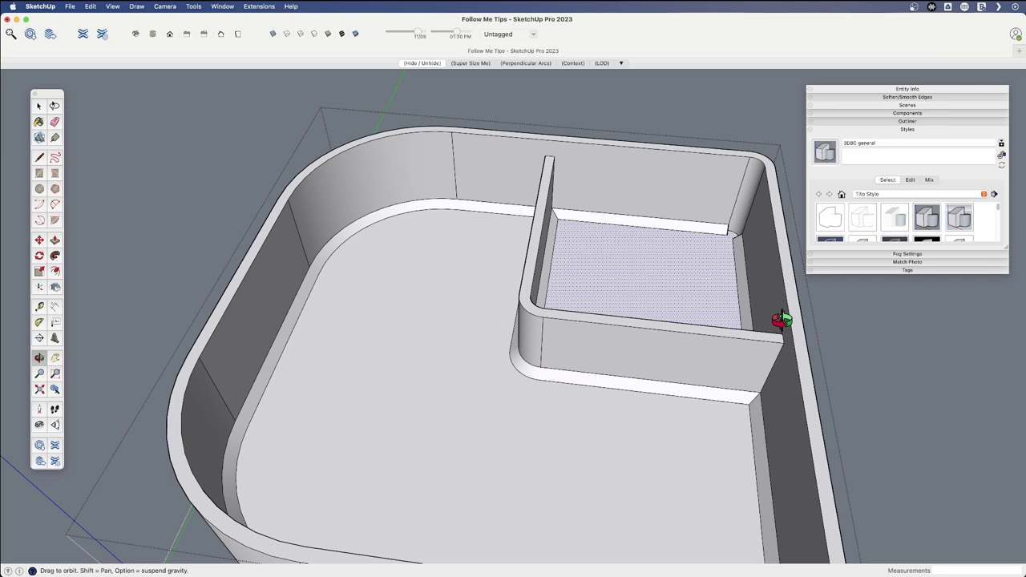
pyautogui.scroll(-12, 504, 310)
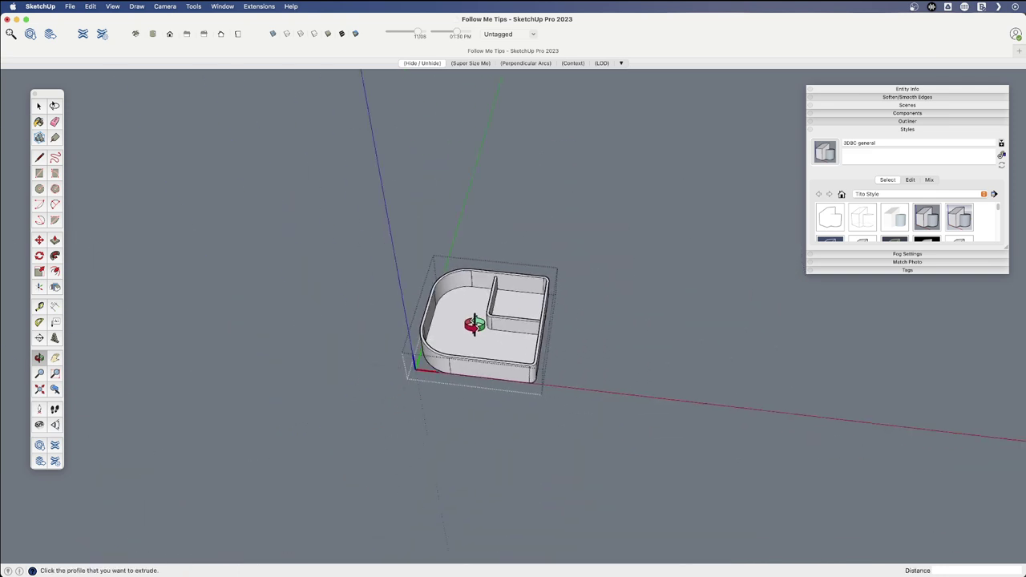
# Copy the box component with Move plus Option and place the copy.
pyautogui.press('space')
pyautogui.rightClick(470, 306)
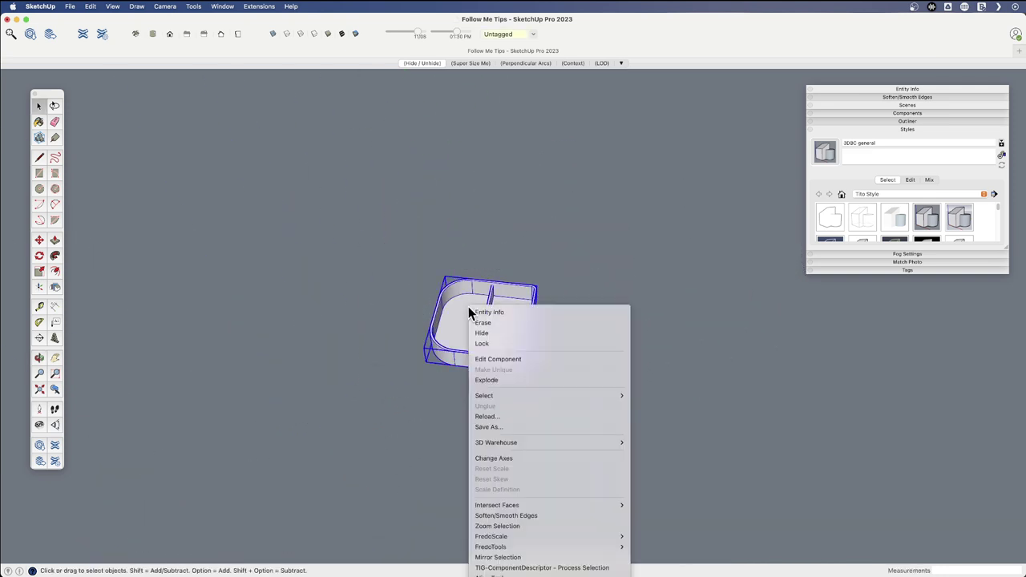
pyautogui.click(359, 360)
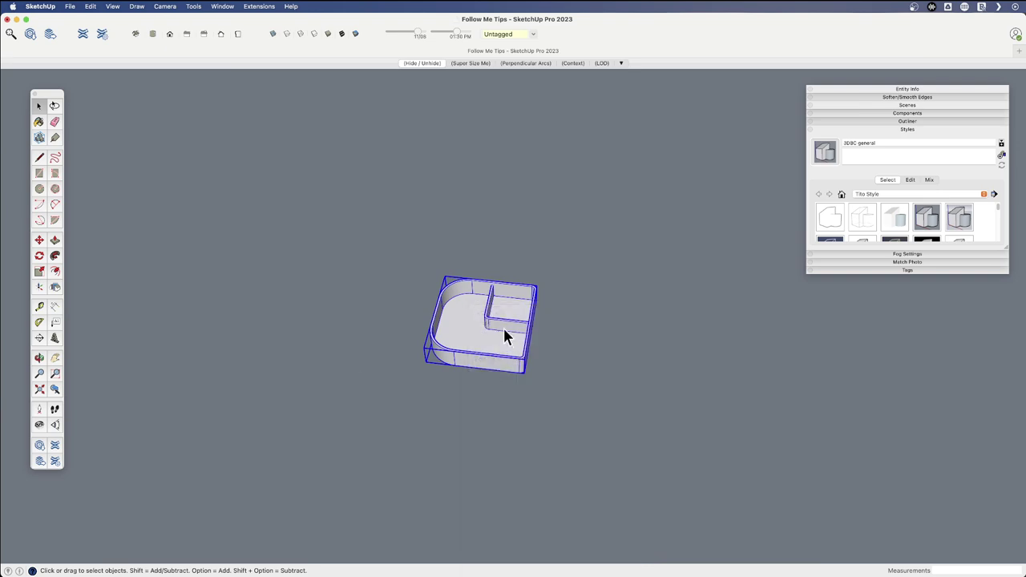
pyautogui.scroll(-10, 496, 333)
pyautogui.moveTo(467, 357); pyautogui.dragTo(363, 446, button='middle')
pyautogui.press('m')
pyautogui.click(369, 442)
pyautogui.press('alt')
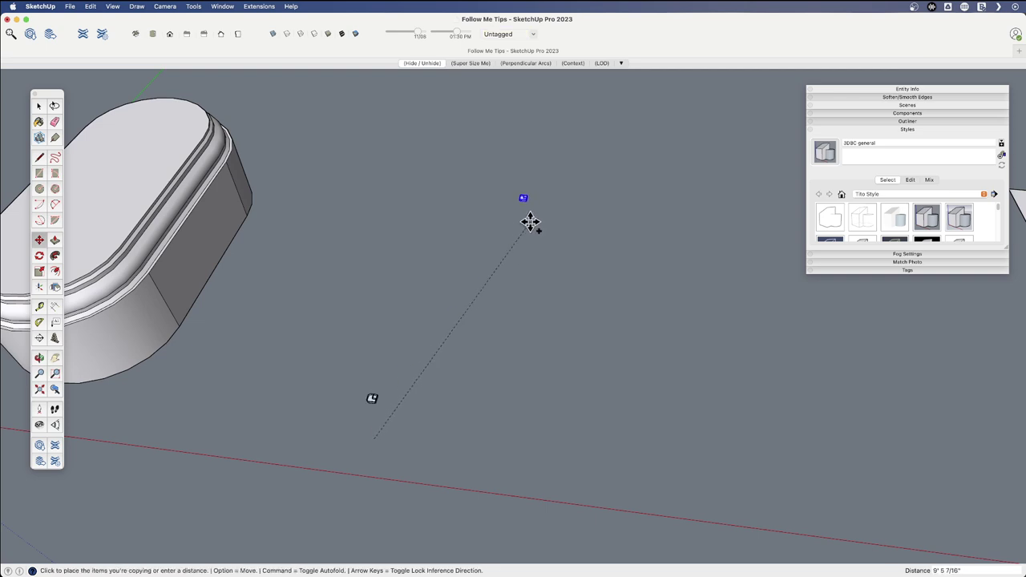
pyautogui.click(529, 222)
pyautogui.keyDown('shift'); pyautogui.moveTo(529, 222); pyautogui.dragTo(275, 451, button='middle'); pyautogui.keyUp('shift')
# Scale the copy up uniformly from a corner grip and move it up and to the left.
pyautogui.press('s')
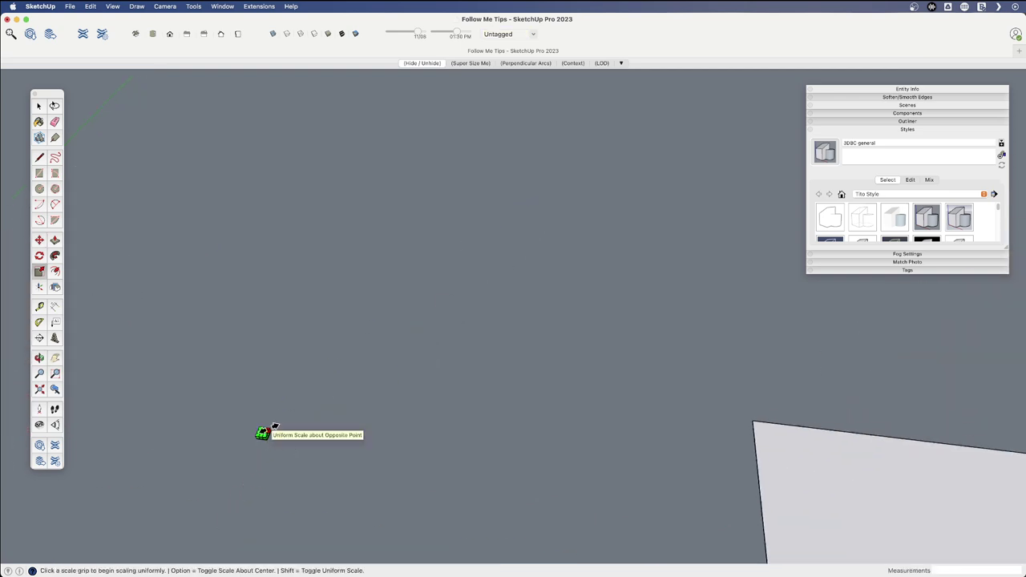
pyautogui.click(273, 428)
pyautogui.scroll(-6, 297, 408)
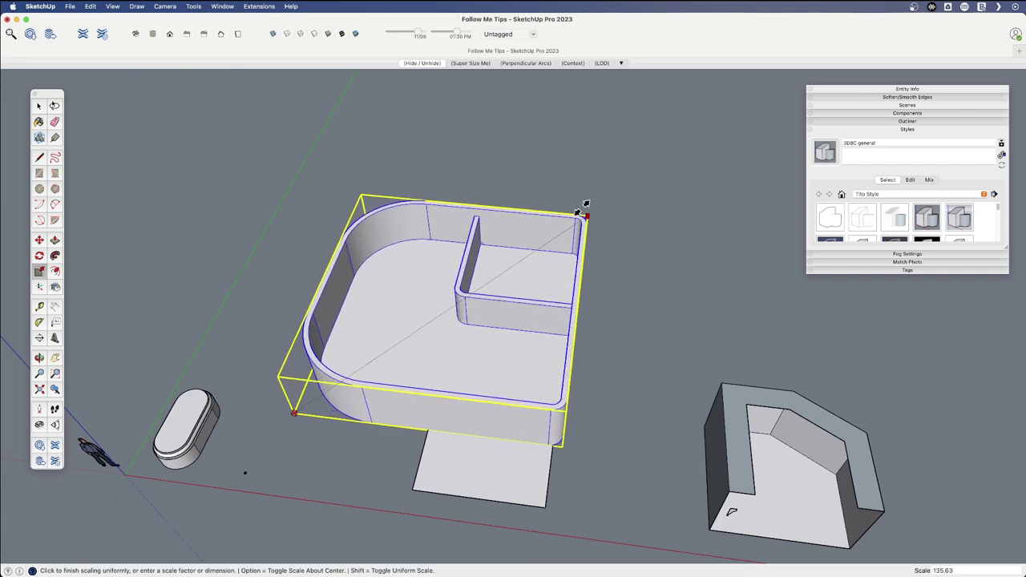
pyautogui.click(586, 207)
pyautogui.press('m')
pyautogui.click(612, 353)
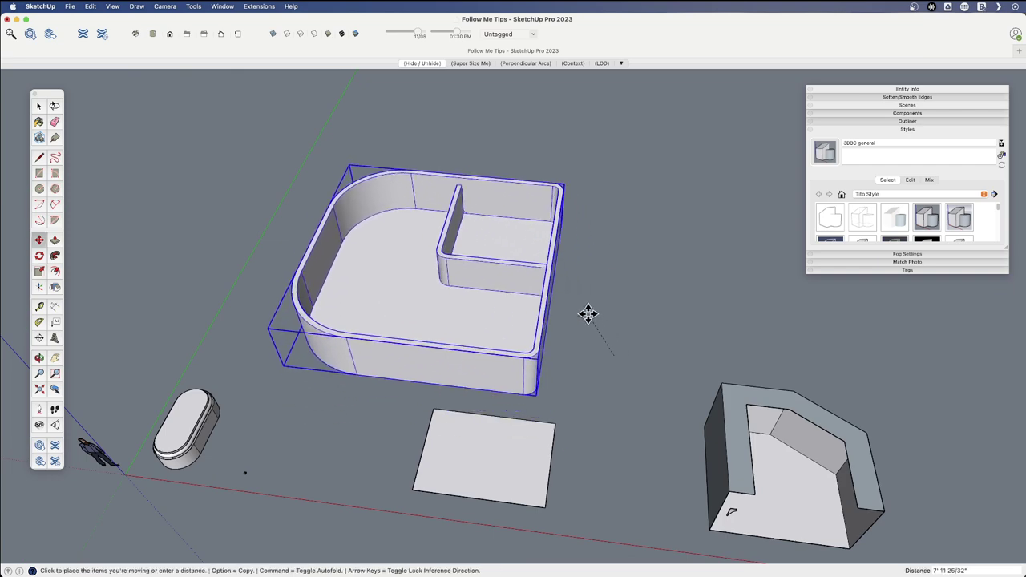
pyautogui.click(535, 275)
# Sweep the wall profile along the enlarged box's outer floor face with Follow Me.
pyautogui.press('space')
pyautogui.moveTo(492, 300); pyautogui.dragTo(329, 182, button='middle')
pyautogui.scroll(6, 301, 162)
pyautogui.click(330, 230)
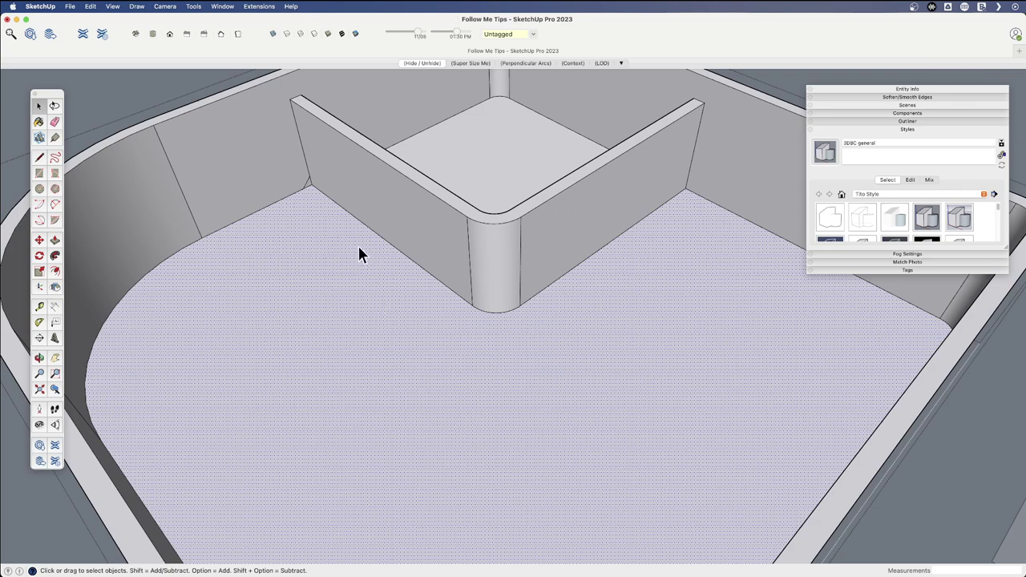
pyautogui.press('f')
pyautogui.moveTo(622, 328); pyautogui.dragTo(668, 298, button='middle')
# Sweep the wall profile around the inner floor face as well, then orbit to see the whole box.
pyautogui.press('space')
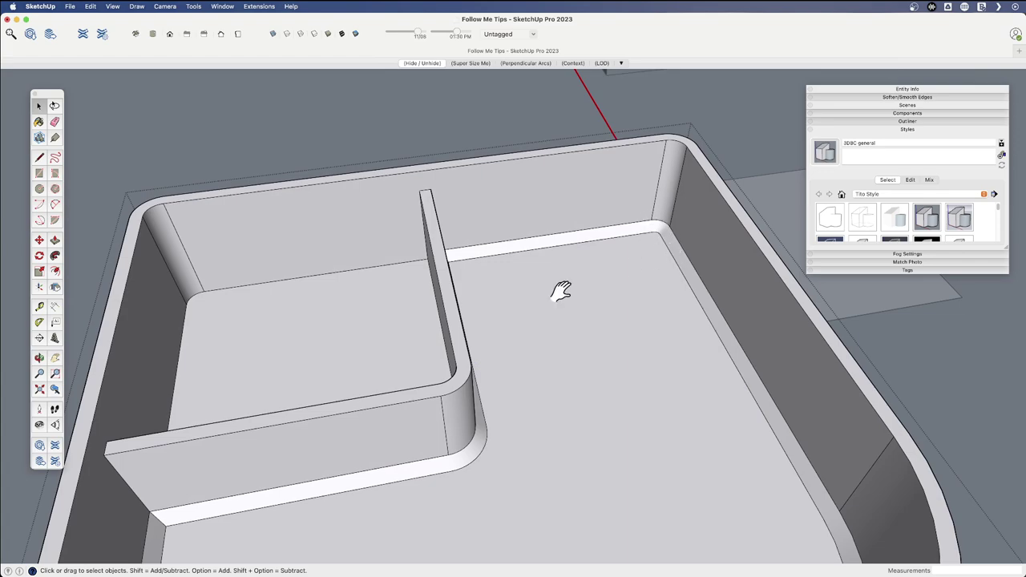
pyautogui.moveTo(541, 300); pyautogui.dragTo(384, 349, button='middle')
pyautogui.click(470, 278)
pyautogui.scroll(3, 465, 259)
pyautogui.press('f')
pyautogui.scroll(-3, 463, 218)
pyautogui.moveTo(504, 283); pyautogui.dragTo(488, 387, button='middle')
pyautogui.scroll(-5, 412, 366)
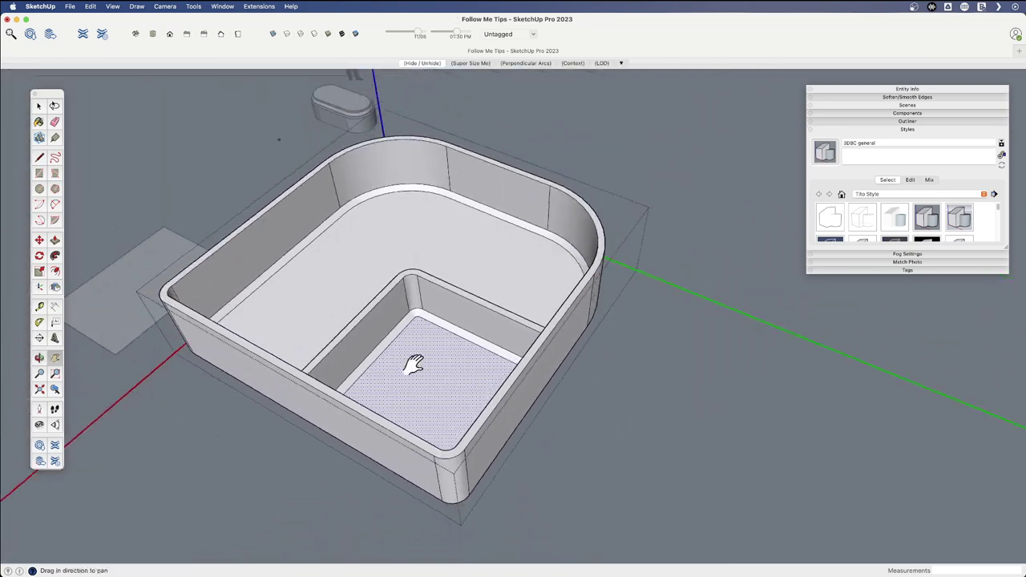
pyautogui.moveTo(412, 366); pyautogui.dragTo(710, 314, button='middle')
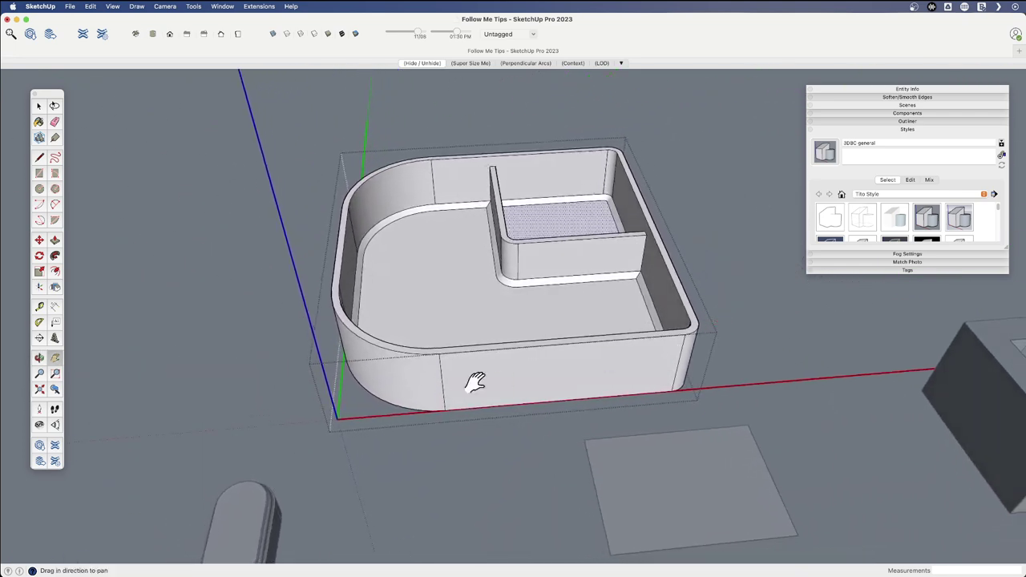
# Exit the walled box component's editing by clicking outside it.
pyautogui.moveTo(469, 366); pyautogui.dragTo(467, 435, button='middle')
pyautogui.press('space')
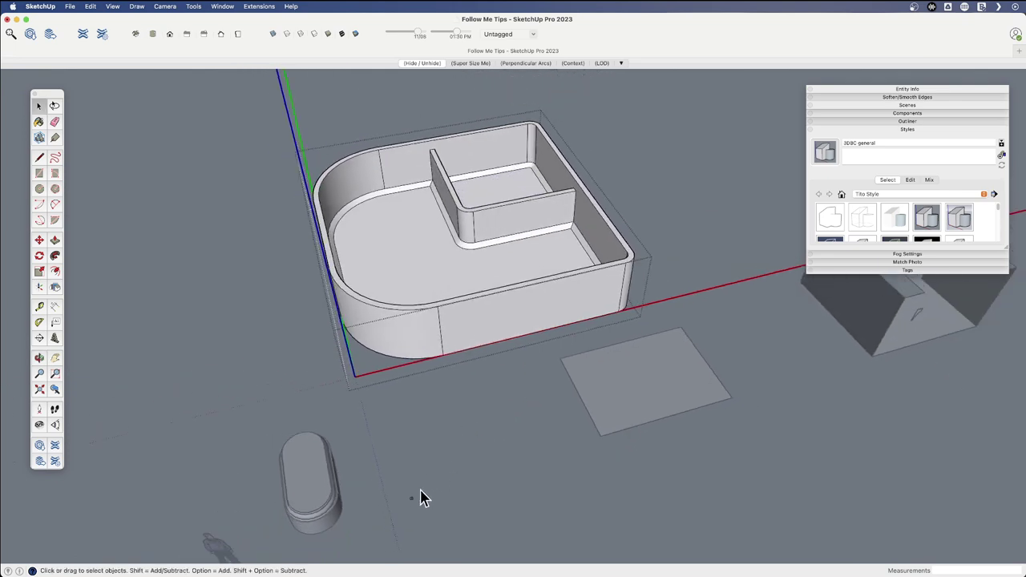
pyautogui.click(439, 433)
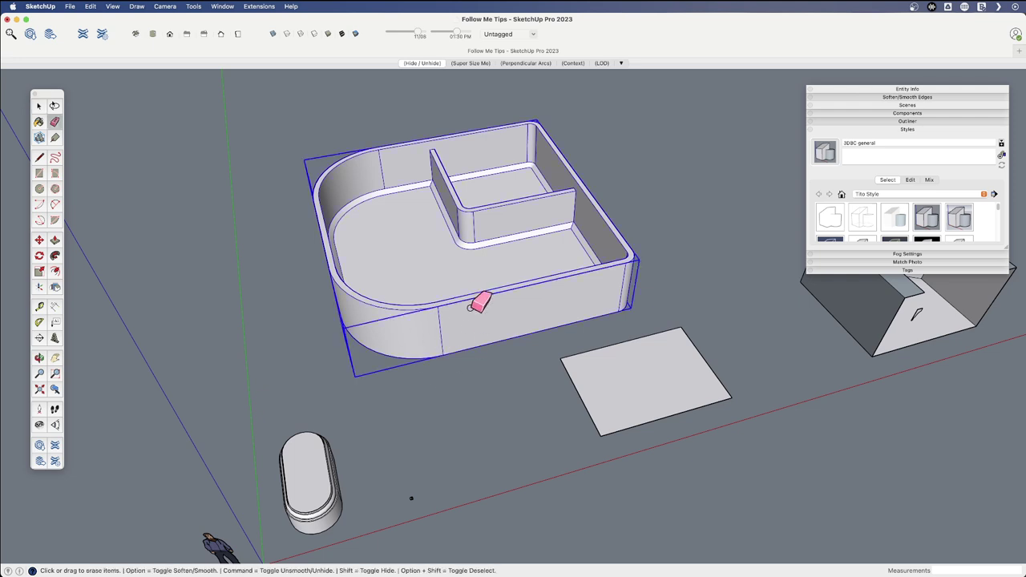
pyautogui.keyDown('shift'); pyautogui.moveTo(481, 305); pyautogui.dragTo(694, 383, button='middle'); pyautogui.keyUp('shift')
pyautogui.scroll(15, 487, 358)
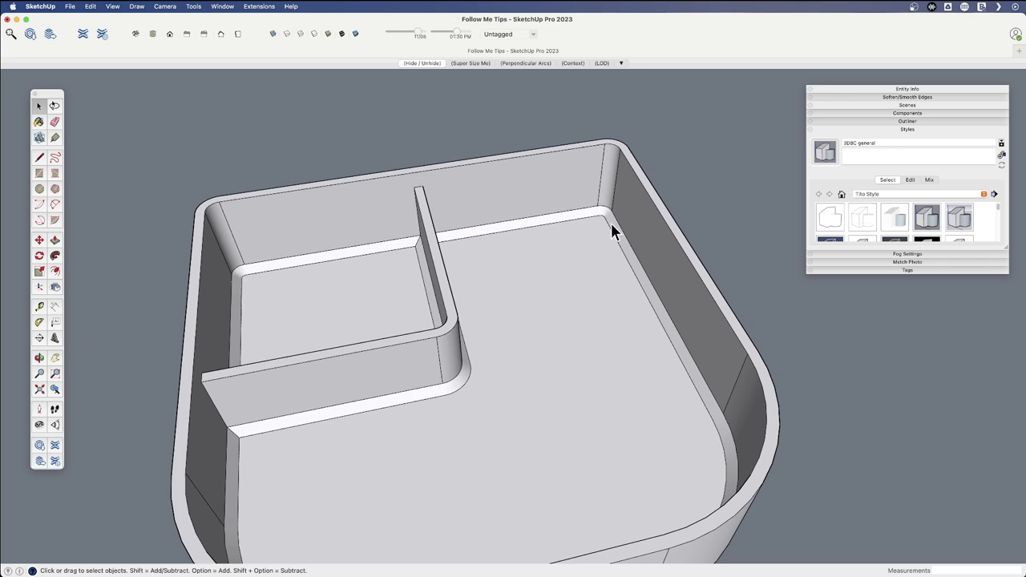
# Orbit and zoom around the box interior, then pan over to the flat rectangular plane.
pyautogui.moveTo(480, 280); pyautogui.dragTo(511, 326, button='middle')
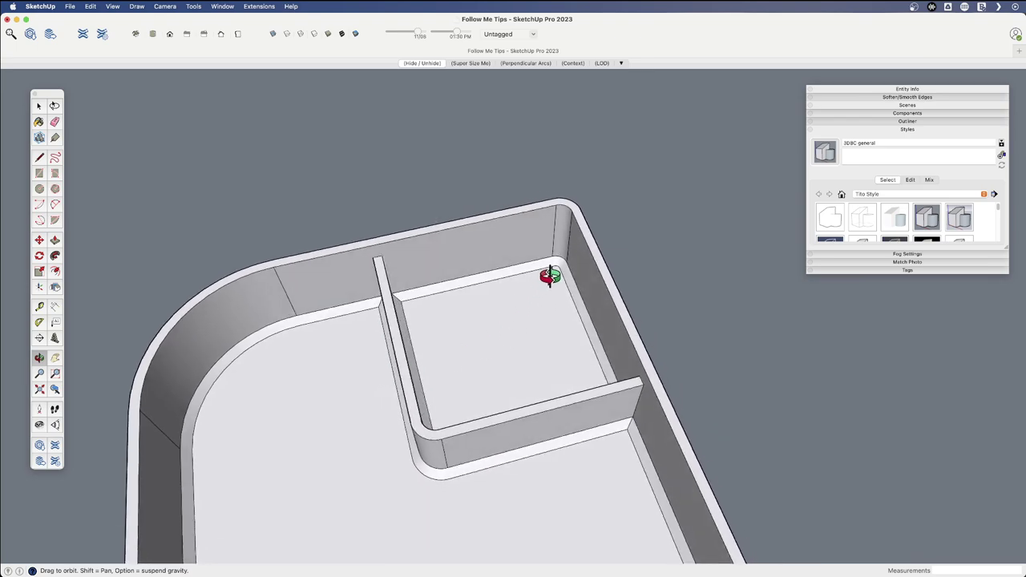
pyautogui.moveTo(548, 283)
pyautogui.mouseDown(button='middle')
pyautogui.moveTo(486, 311)
pyautogui.moveTo(488, 339)
pyautogui.moveTo(444, 290)
pyautogui.moveTo(551, 295)
pyautogui.mouseUp(button='middle')
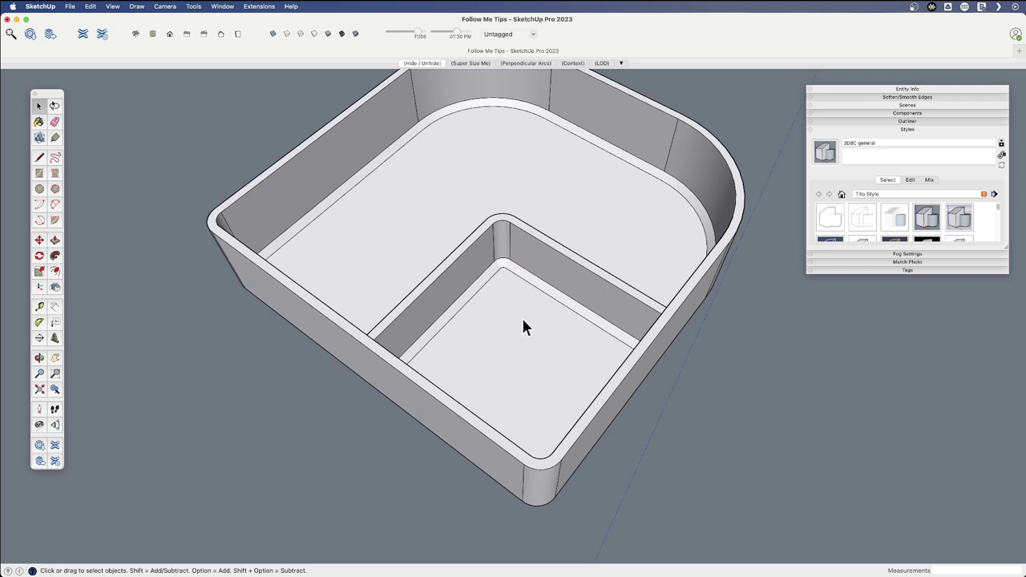
pyautogui.scroll(-5, 524, 320)
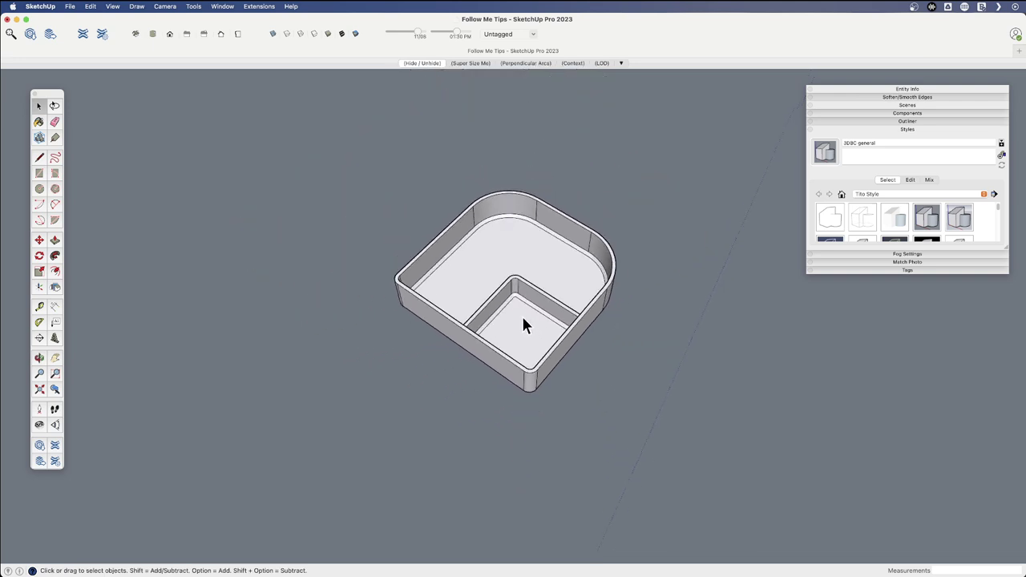
pyautogui.scroll(5, 520, 308)
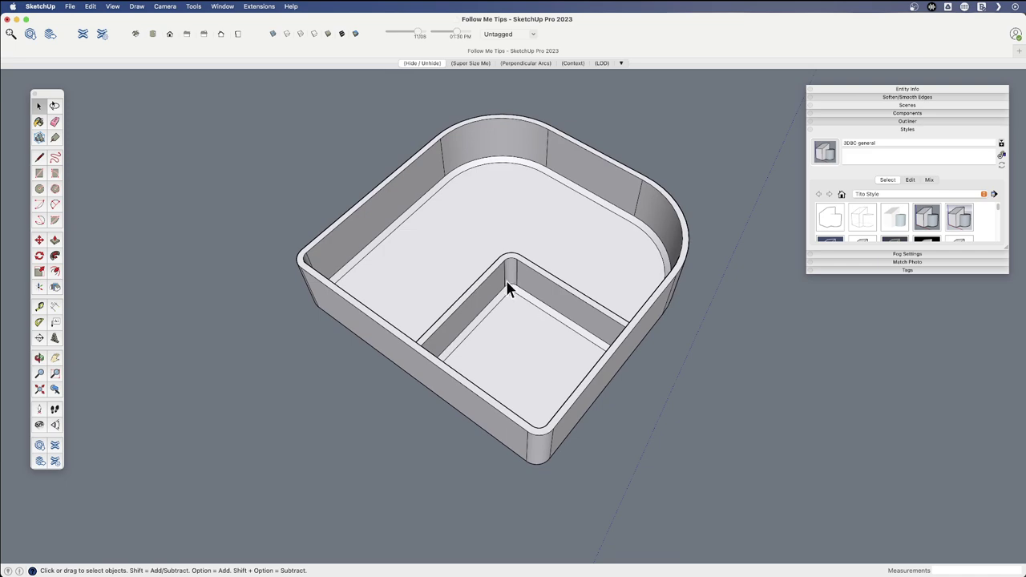
pyautogui.scroll(-5, 510, 343)
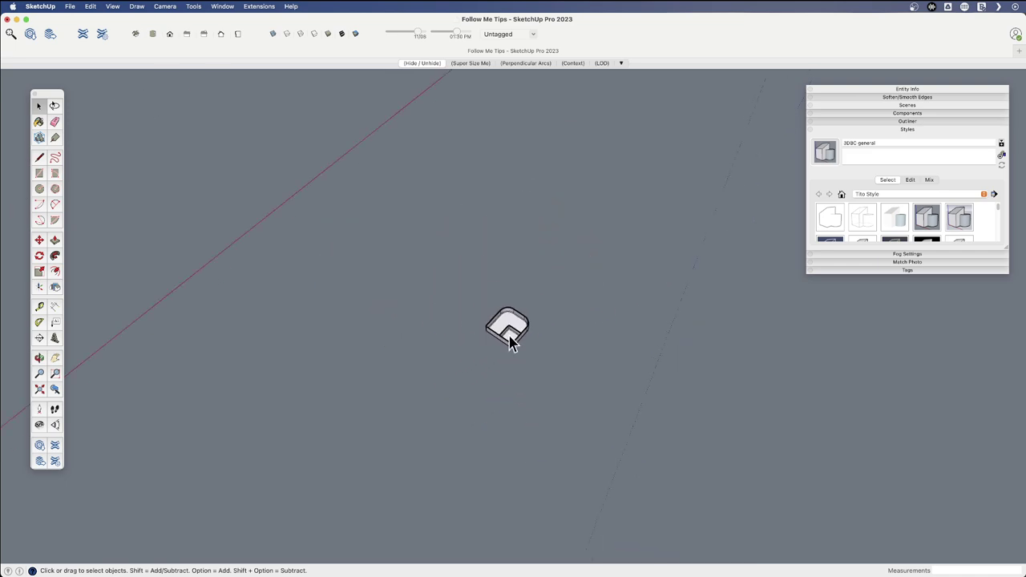
pyautogui.moveTo(508, 339); pyautogui.dragTo(208, 360, button='middle')
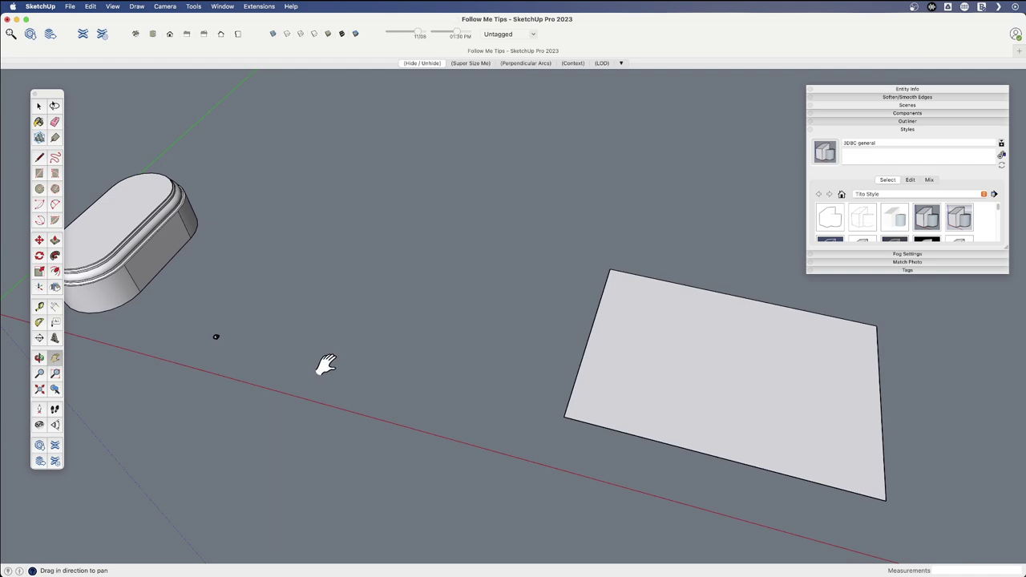
pyautogui.keyDown('shift'); pyautogui.moveTo(725, 405); pyautogui.dragTo(446, 343, button='middle'); pyautogui.keyUp('shift')
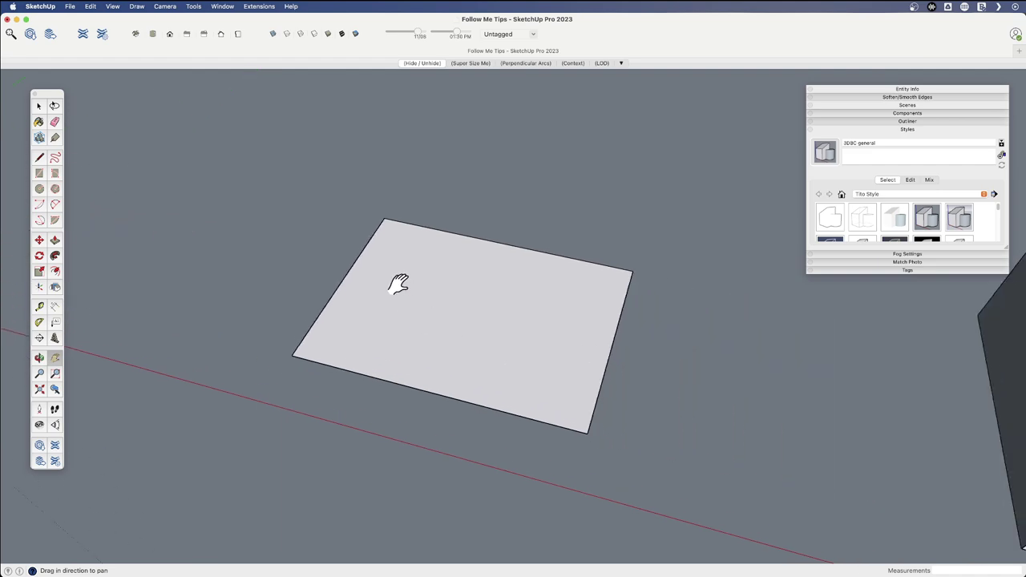
# Draw a 2-point arc across the plane and push/pull the arc-bounded face up into a tall block.
pyautogui.scroll(1, 393, 270)
pyautogui.scroll(3, 397, 319)
pyautogui.keyDown('shift'); pyautogui.moveTo(397, 318); pyautogui.dragTo(302, 285, button='middle'); pyautogui.keyUp('shift')
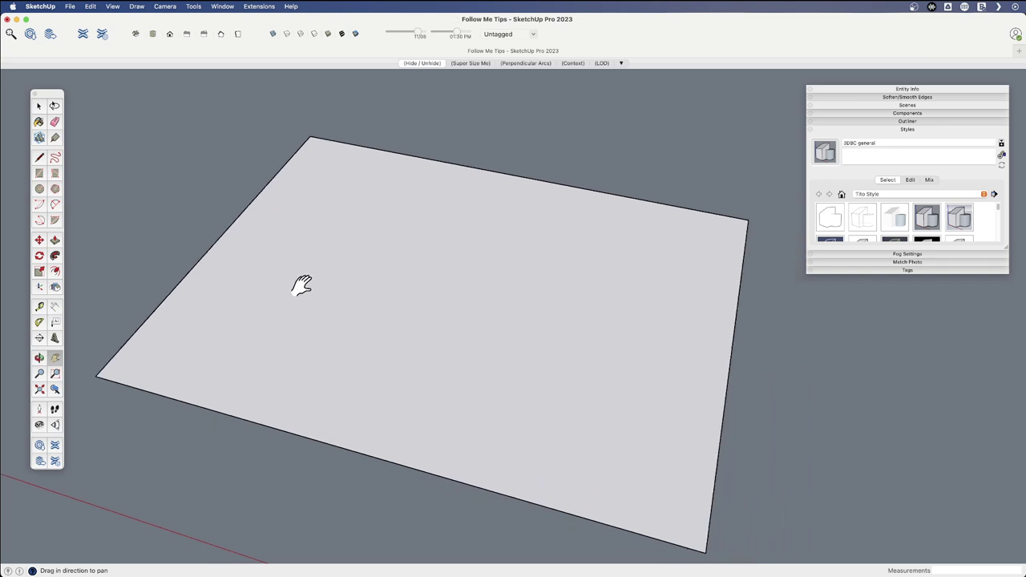
pyautogui.press('l')
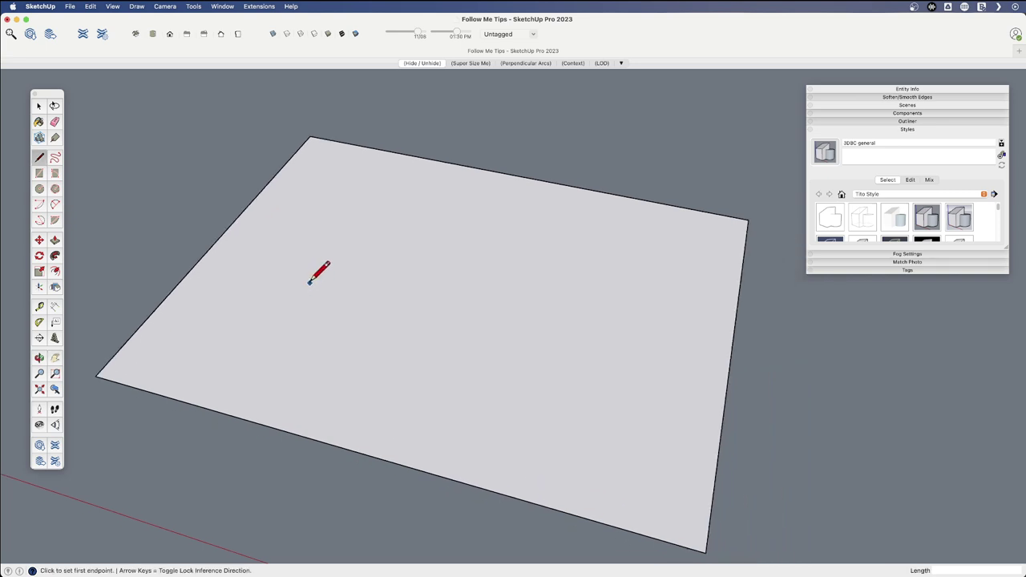
pyautogui.press('a')
pyautogui.click(157, 307)
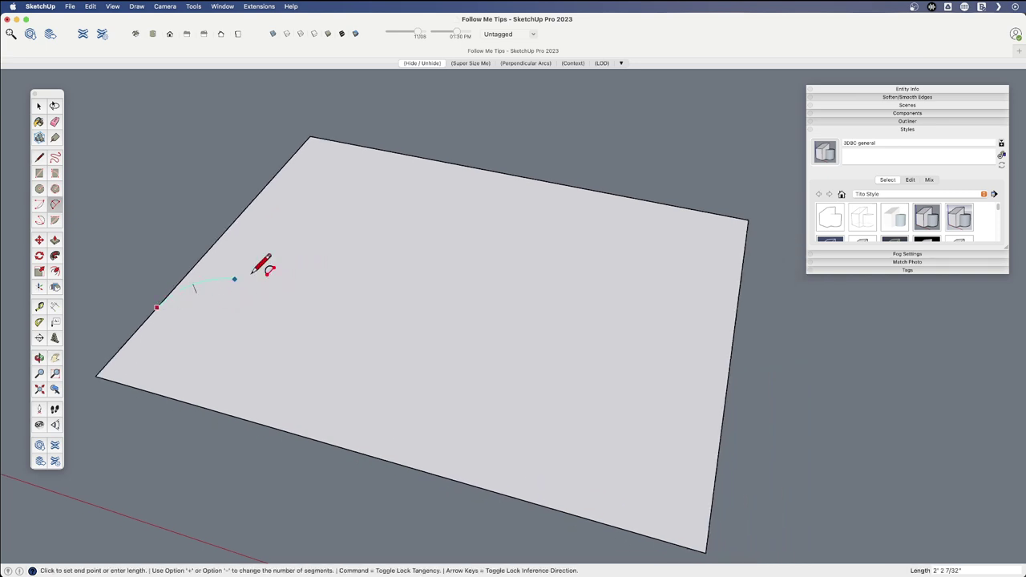
pyautogui.click(557, 184)
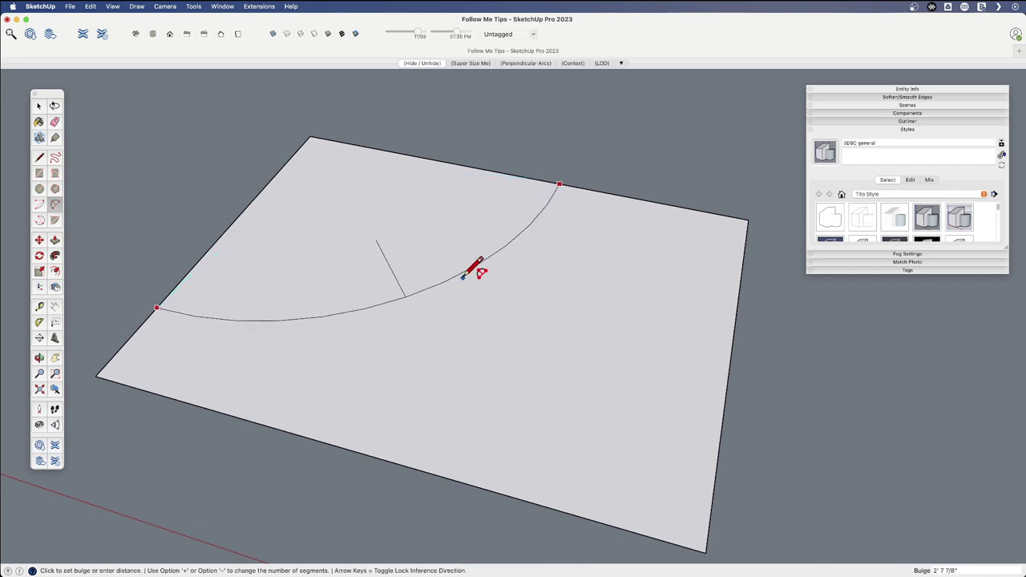
pyautogui.click(463, 277)
pyautogui.moveTo(448, 293); pyautogui.dragTo(577, 320, button='middle')
pyautogui.press('p')
pyautogui.click(561, 325)
pyautogui.click(549, 251)
pyautogui.keyDown('shift'); pyautogui.moveTo(550, 252); pyautogui.dragTo(607, 201, button='middle'); pyautogui.keyUp('shift')
# Draw a small trim profile at the block's top corner and Follow Me it along the curved top edge.
pyautogui.press('l')
pyautogui.click(470, 247)
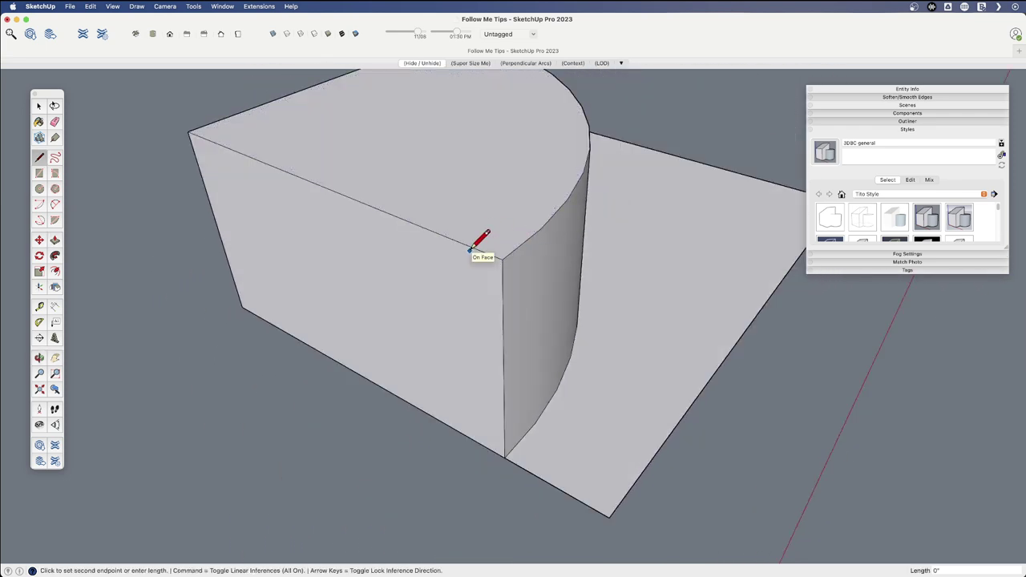
pyautogui.click(471, 271)
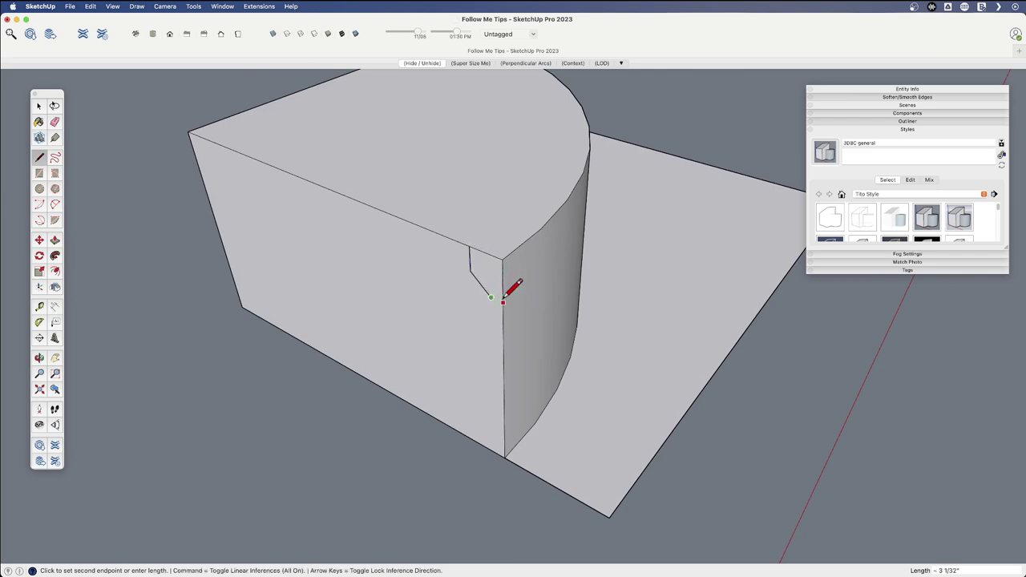
pyautogui.click(502, 300)
pyautogui.press('space')
pyautogui.click(515, 251)
pyautogui.moveTo(515, 250); pyautogui.dragTo(489, 343, button='middle')
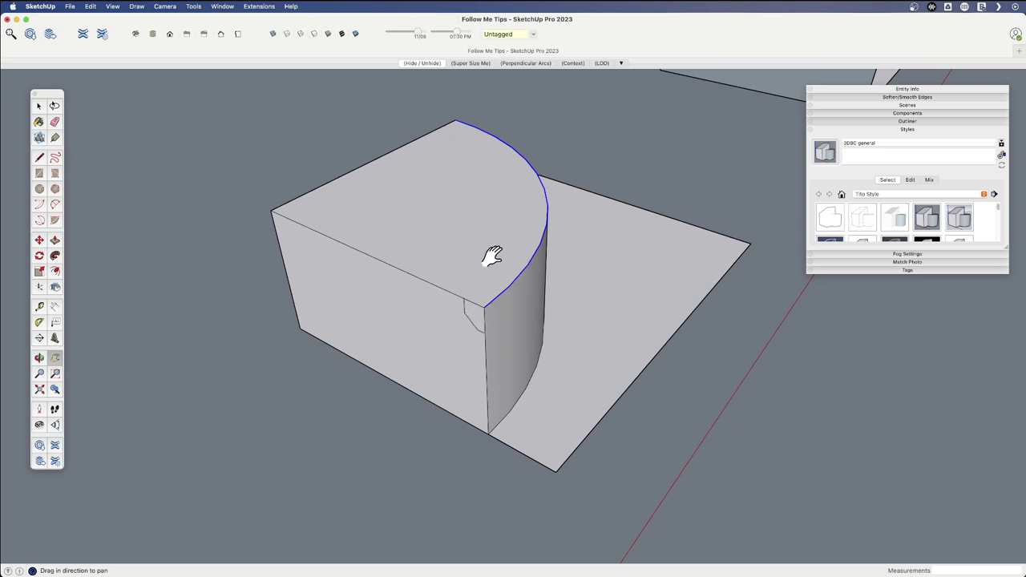
pyautogui.click(475, 325)
pyautogui.moveTo(501, 327); pyautogui.dragTo(515, 286, button='middle')
pyautogui.scroll(6, 481, 321)
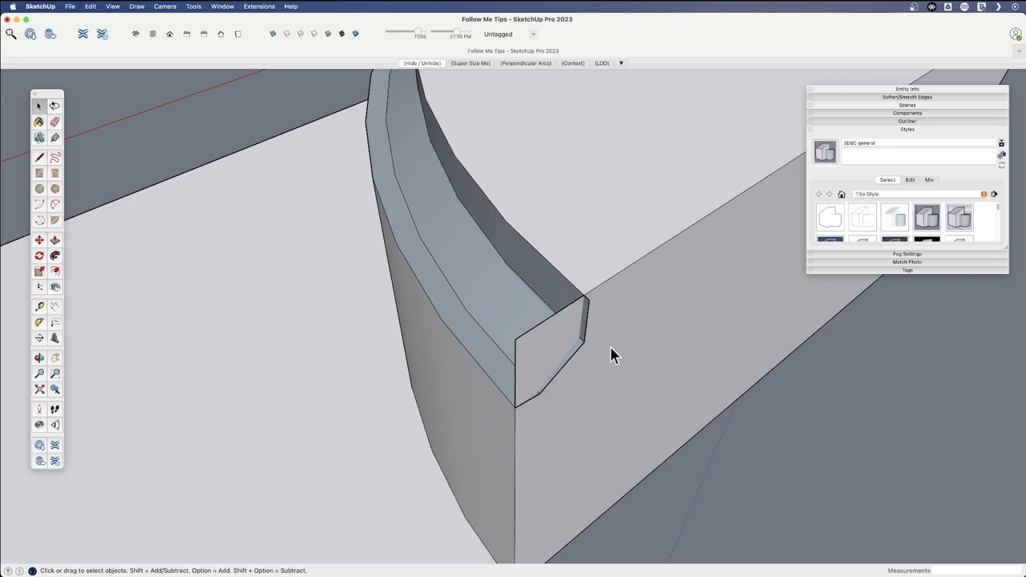
pyautogui.press('l')
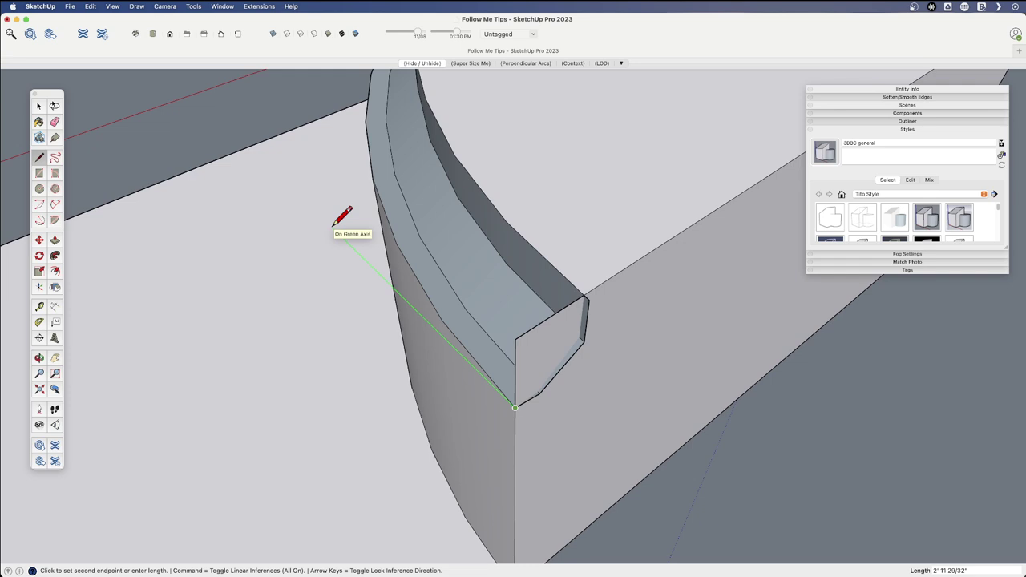
pyautogui.press('space')
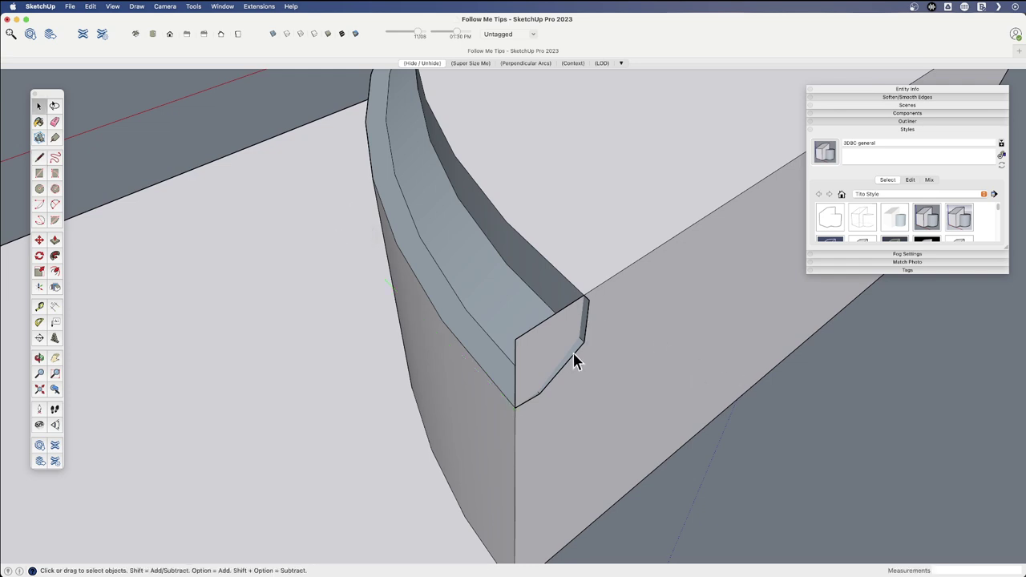
pyautogui.scroll(3, 582, 329)
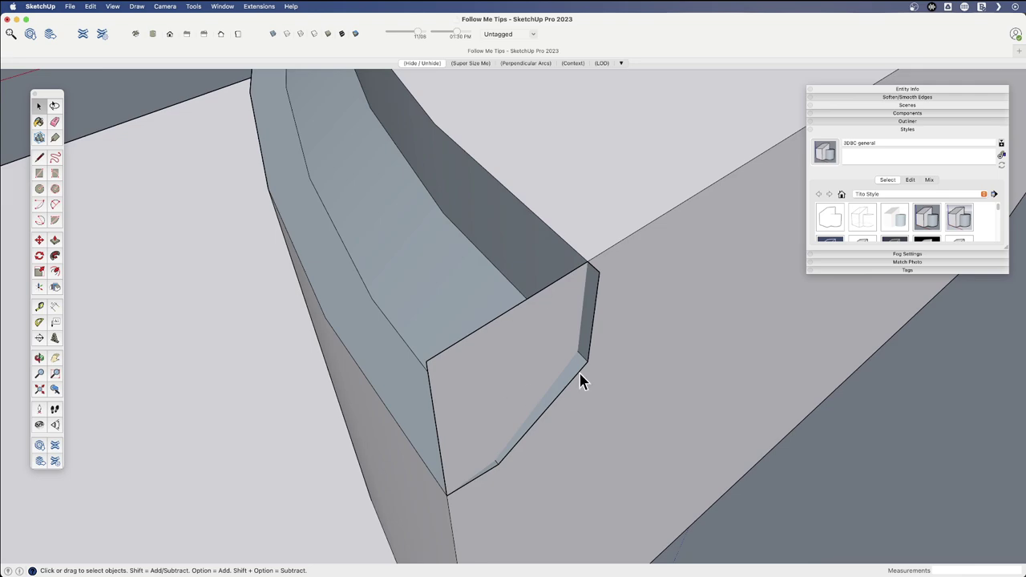
# Intersect the end face and sloped trim face with the model, then erase the overhanging trim end.
pyautogui.click(570, 313)
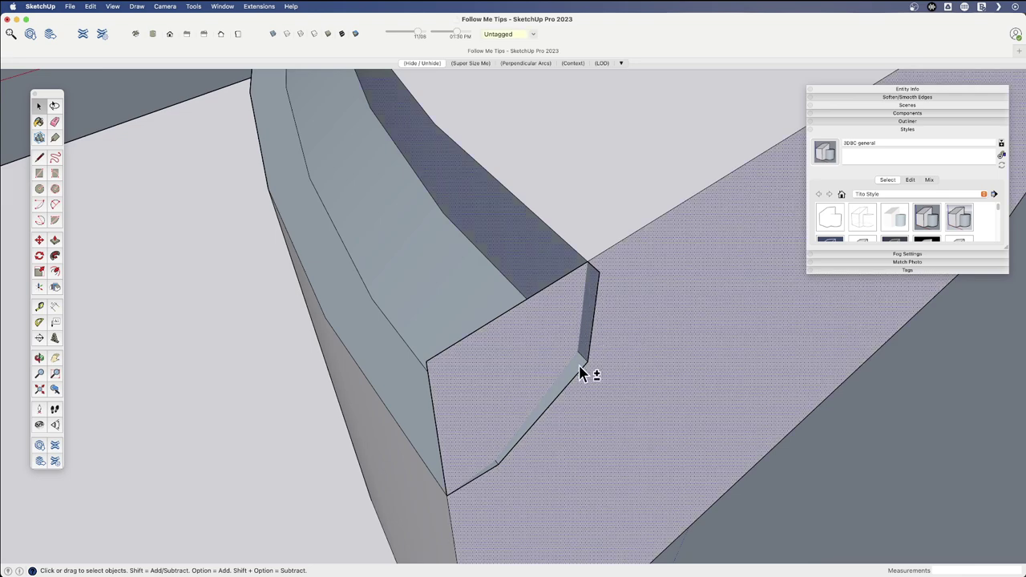
pyautogui.keyDown('shift'); pyautogui.click(578, 360); pyautogui.keyUp('shift')
pyautogui.rightClick(589, 285)
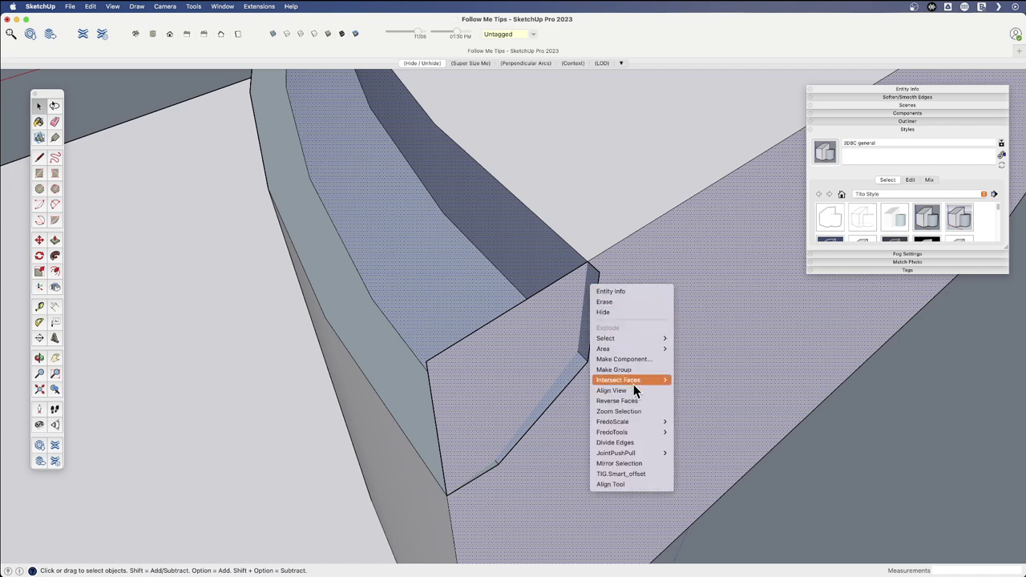
pyautogui.moveTo(642, 379)
pyautogui.click(696, 380)
pyautogui.press('e')
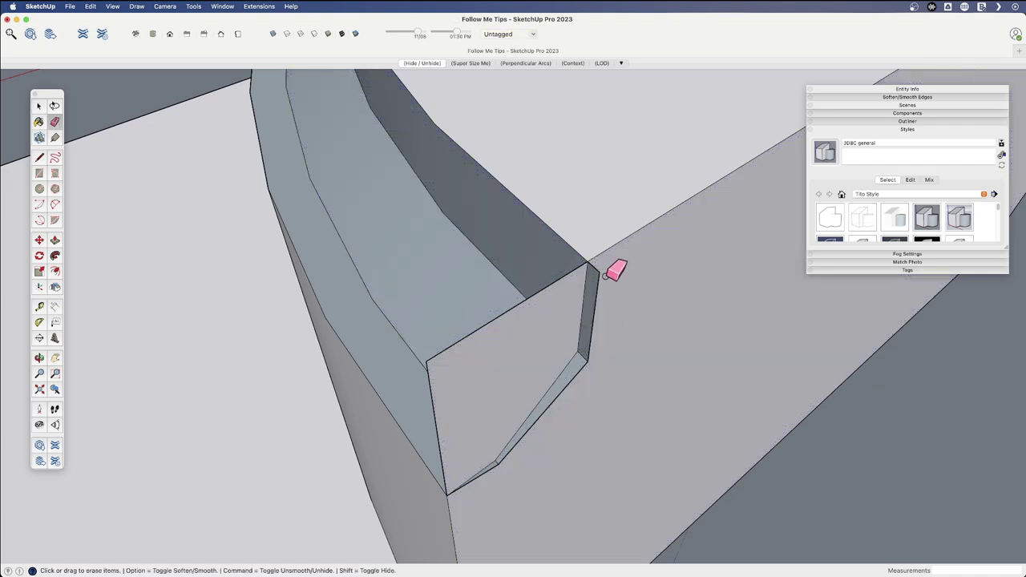
pyautogui.click(591, 276)
pyautogui.click(571, 392)
pyautogui.moveTo(523, 381); pyautogui.dragTo(531, 377, button='middle')
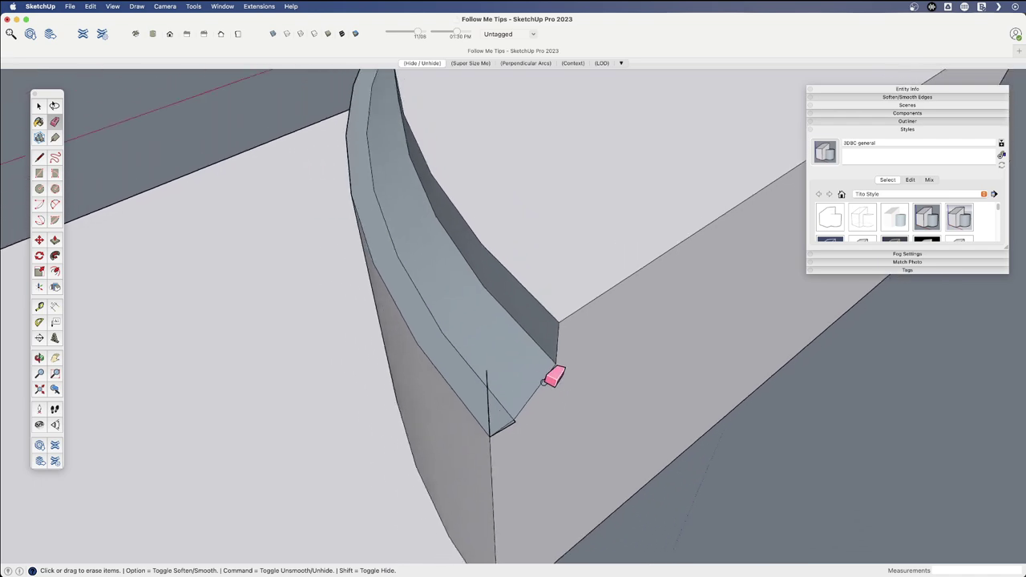
# Undo the erase, chamfer band and solid to return to the flat rectangle.
pyautogui.press('super+z')
pyautogui.press('super+z')
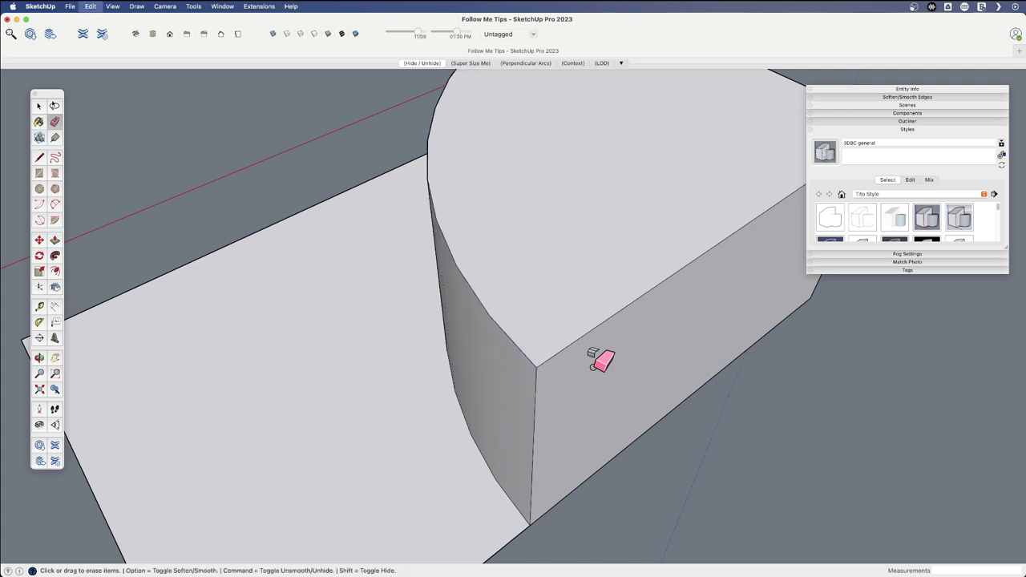
pyautogui.press('super+z')
pyautogui.press('super+z')
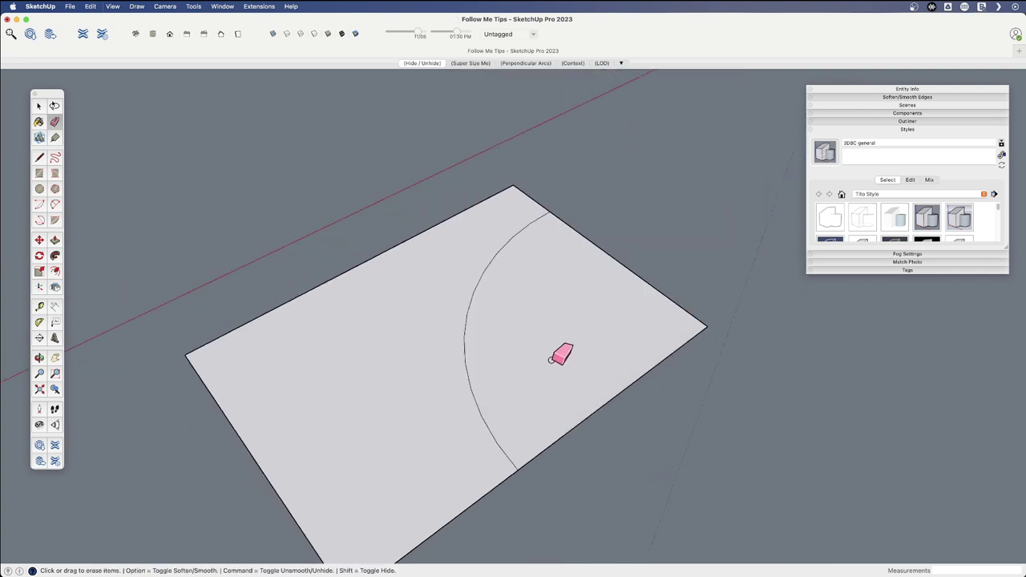
pyautogui.press('super+z')
pyautogui.moveTo(561, 348); pyautogui.dragTo(289, 377, button='middle')
# Mark short reference lines on the rectangle's bottom and right edges.
pyautogui.press('l')
pyautogui.click(370, 390)
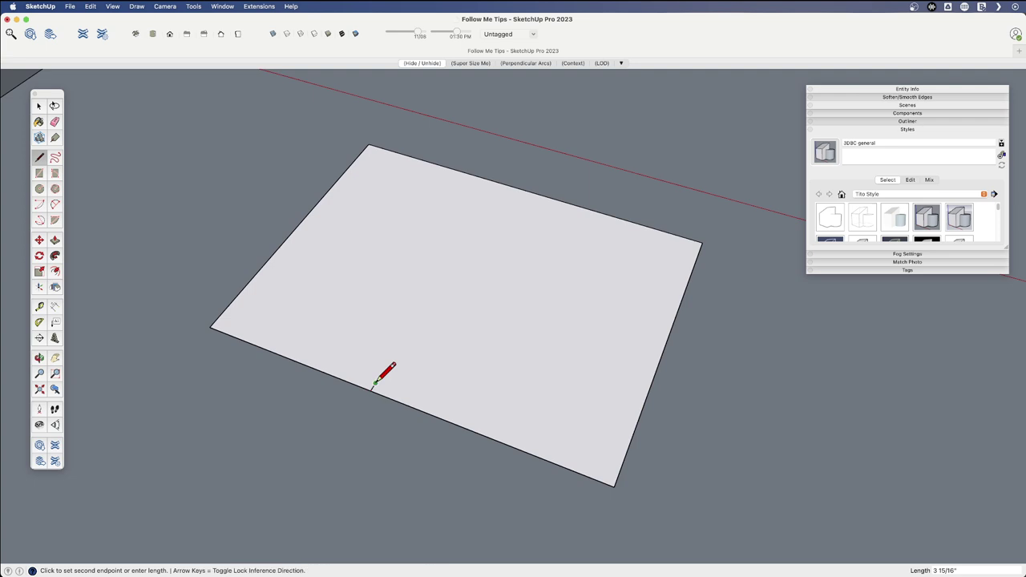
pyautogui.click(374, 382)
pyautogui.press('space')
pyautogui.press('l')
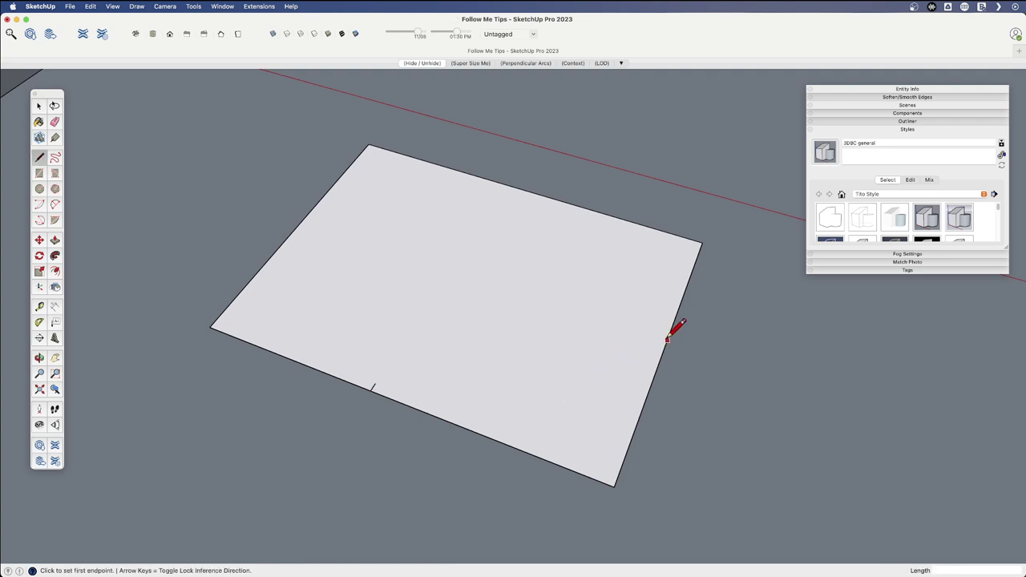
pyautogui.click(667, 340)
pyautogui.click(659, 337)
pyautogui.press('space')
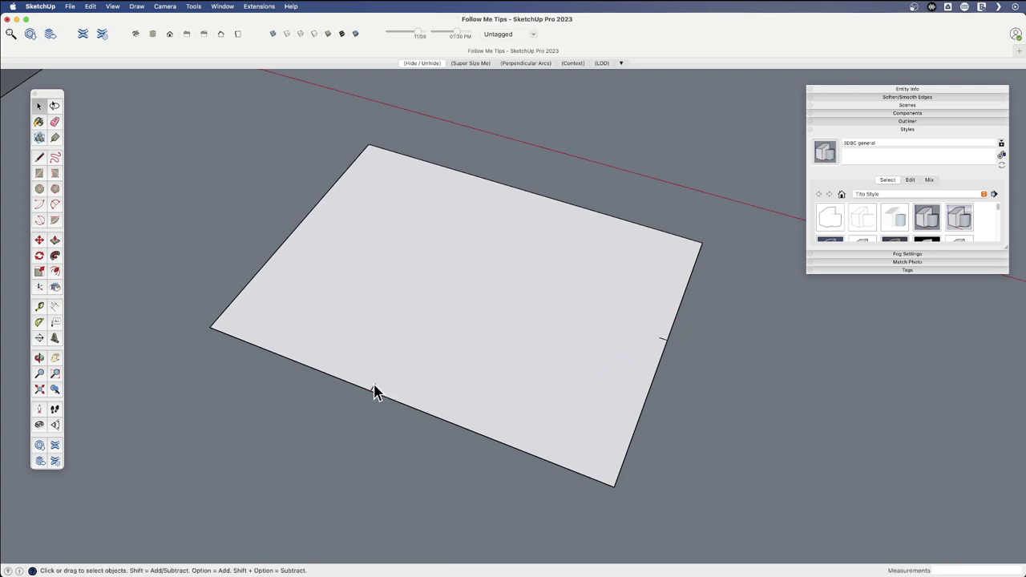
# Draw a 2-point arc between the two marks and raise the arc-bounded face into a solid block.
pyautogui.press('a')
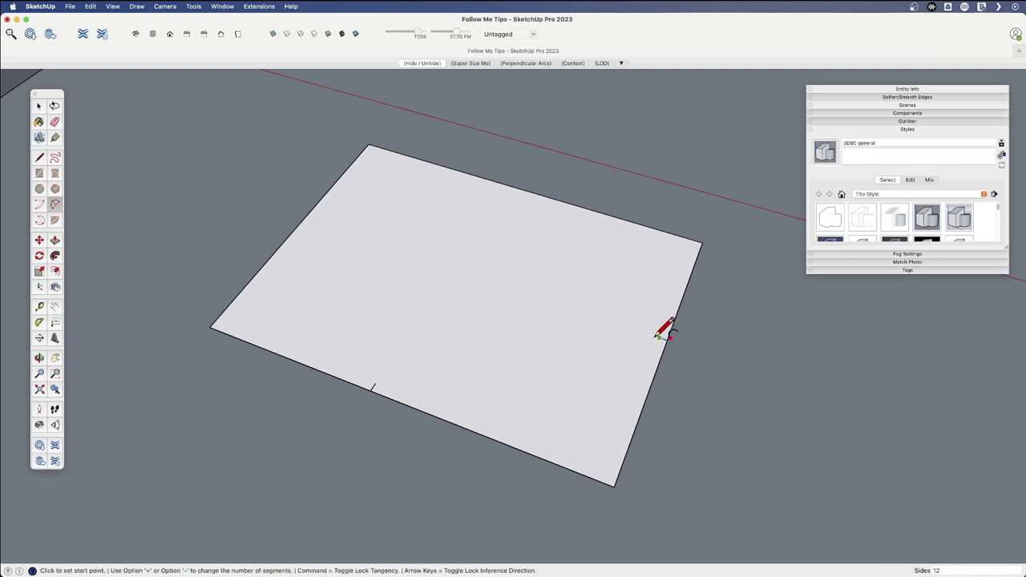
pyautogui.click(658, 337)
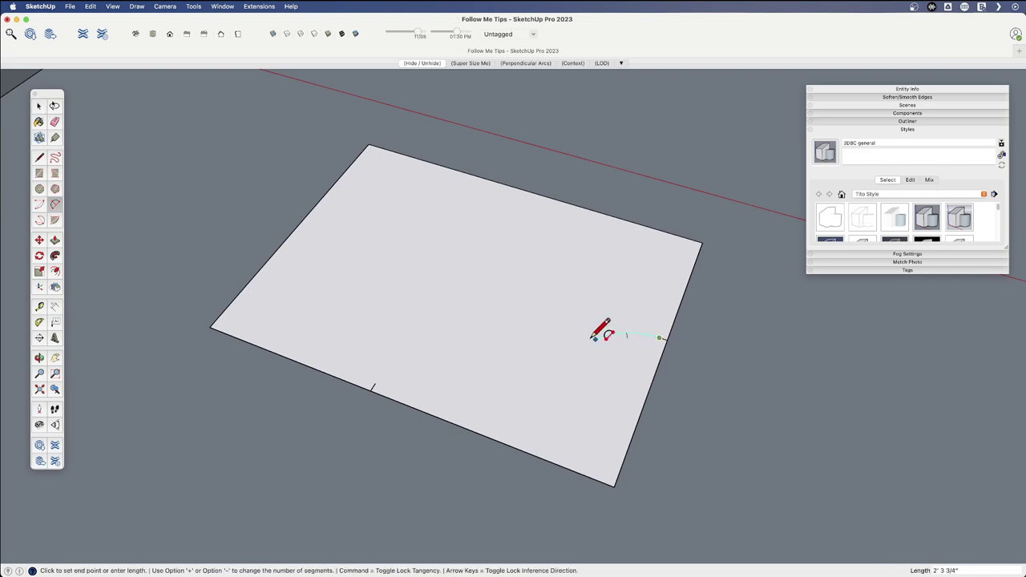
pyautogui.click(375, 386)
pyautogui.moveTo(375, 385); pyautogui.dragTo(258, 332, button='middle')
pyautogui.press('p')
pyautogui.click(469, 385)
pyautogui.click(472, 287)
pyautogui.scroll(3, 473, 327)
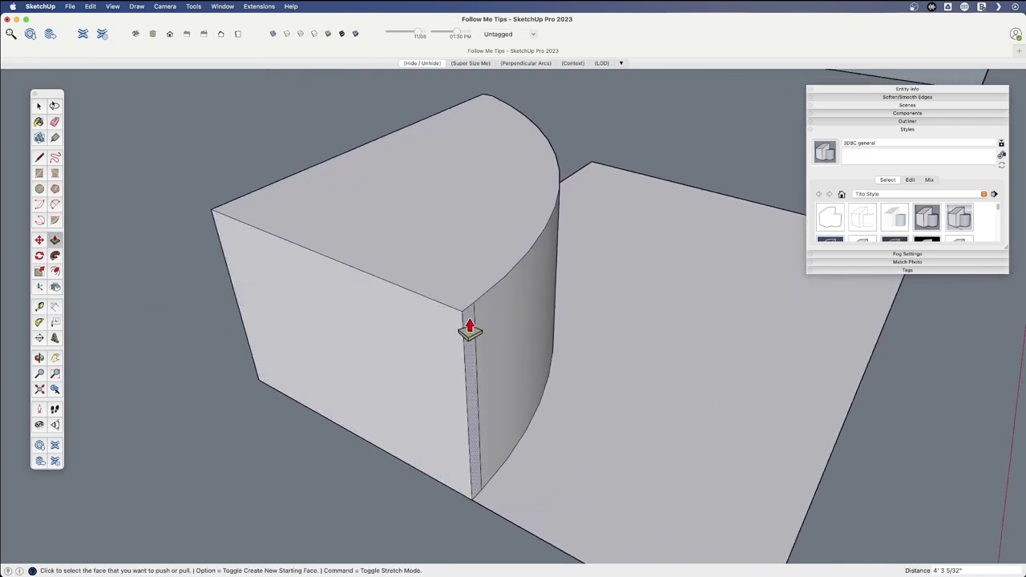
# Sketch a small trim profile on the front face just below the block's top corner.
pyautogui.press('l')
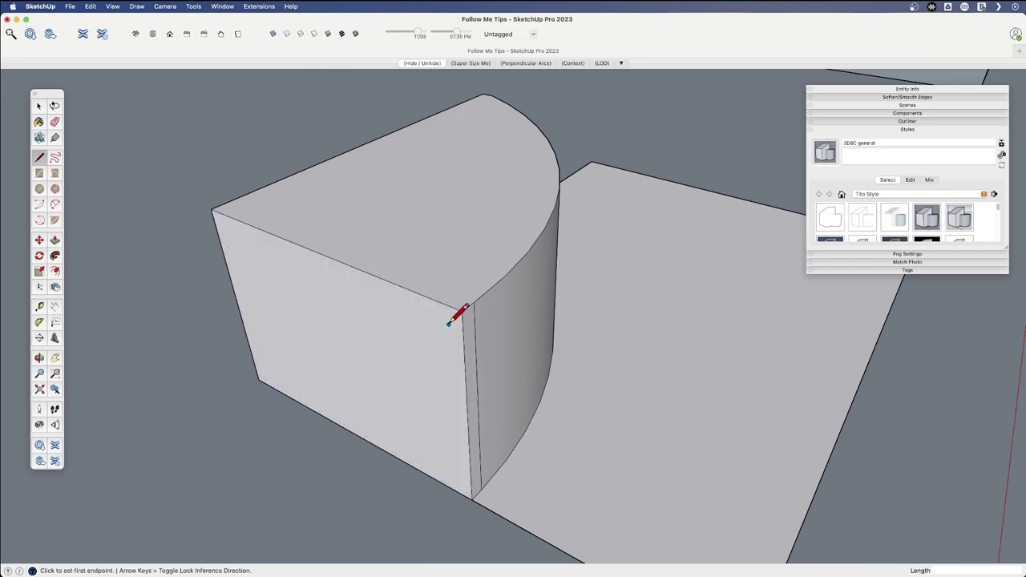
pyautogui.click(437, 301)
pyautogui.scroll(2, 439, 324)
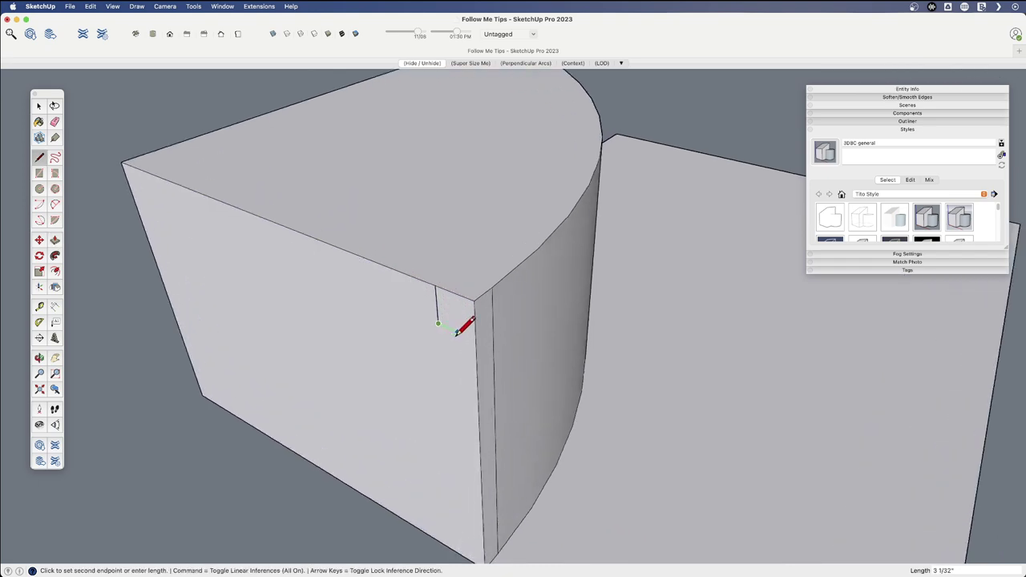
pyautogui.click(476, 355)
pyautogui.press('space')
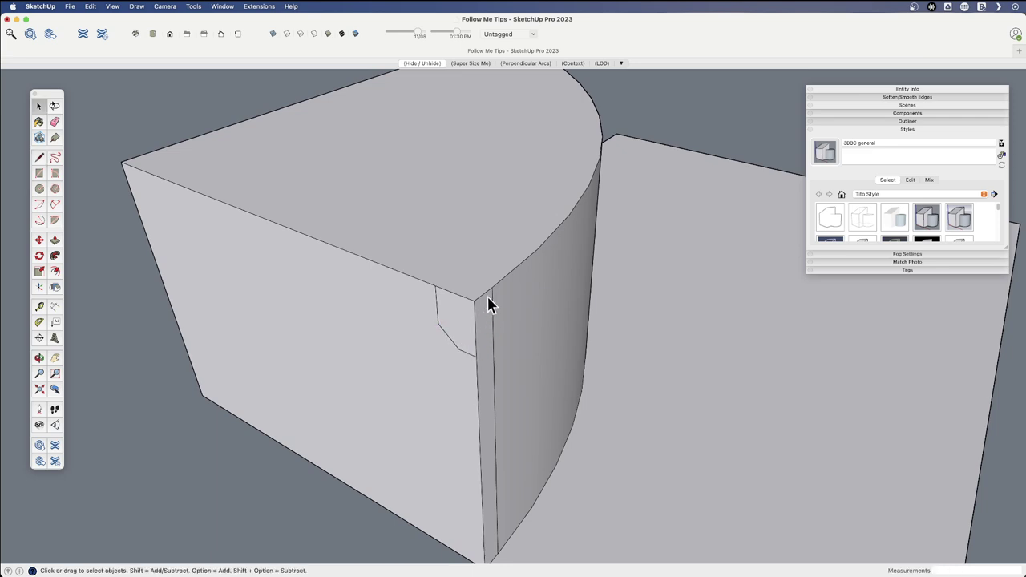
# Select the curved top edge and Follow Me the corner profile along it.
pyautogui.click(498, 293)
pyautogui.moveTo(501, 392); pyautogui.dragTo(522, 194, button='middle')
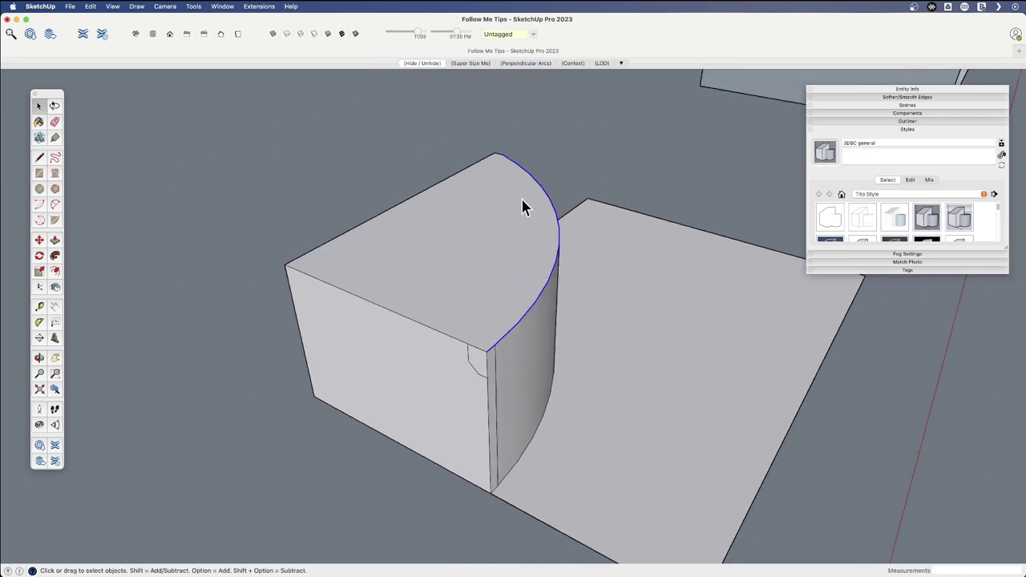
pyautogui.scroll(5, 497, 160)
pyautogui.scroll(-3, 496, 163)
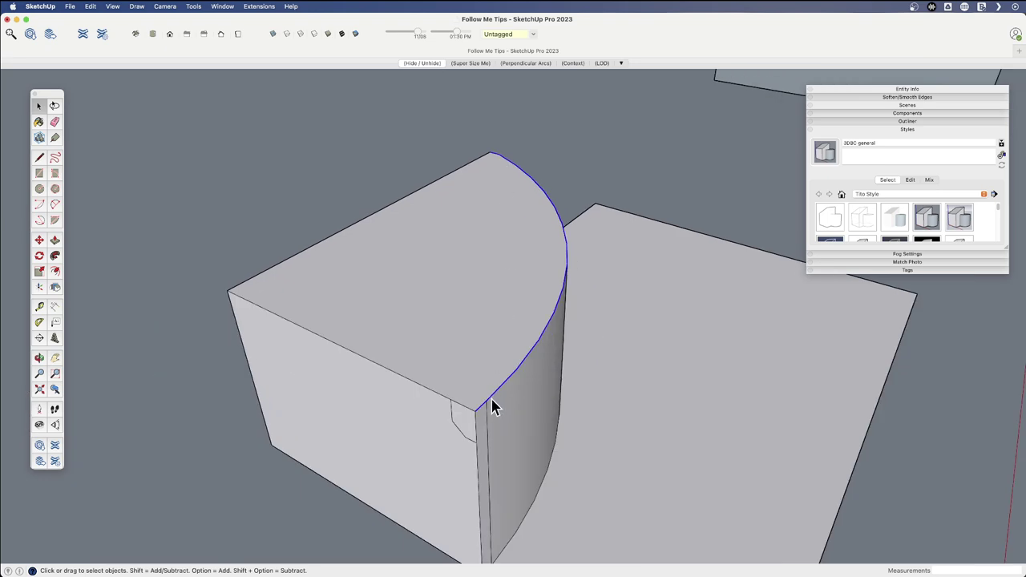
pyautogui.press('f')
pyautogui.click(461, 422)
# Orbit around the block to inspect the groove along the curved wall from several sides.
pyautogui.moveTo(473, 427); pyautogui.dragTo(542, 395, button='middle')
pyautogui.moveTo(528, 490); pyautogui.dragTo(705, 399, button='middle')
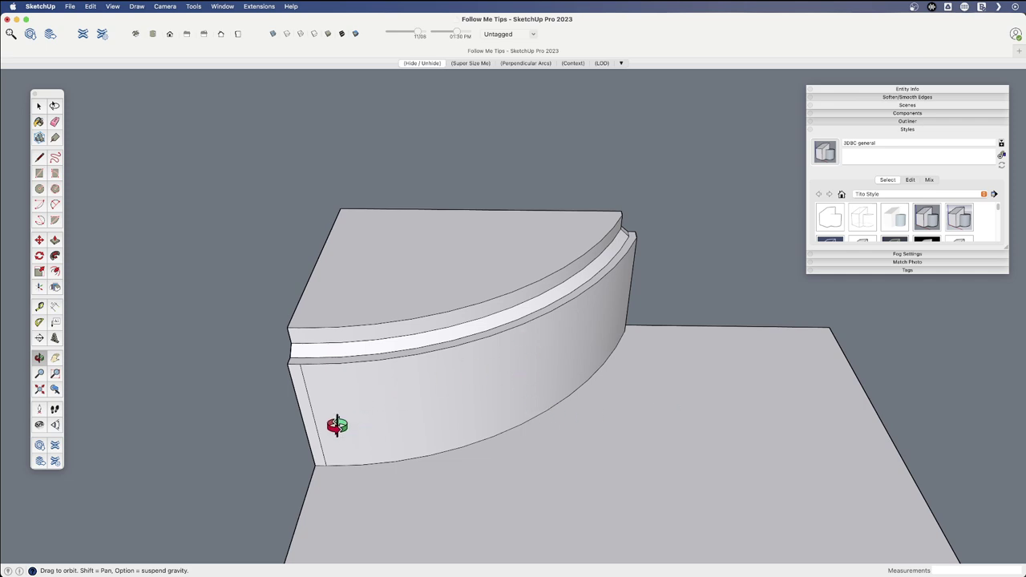
pyautogui.moveTo(326, 429); pyautogui.dragTo(510, 383, button='middle')
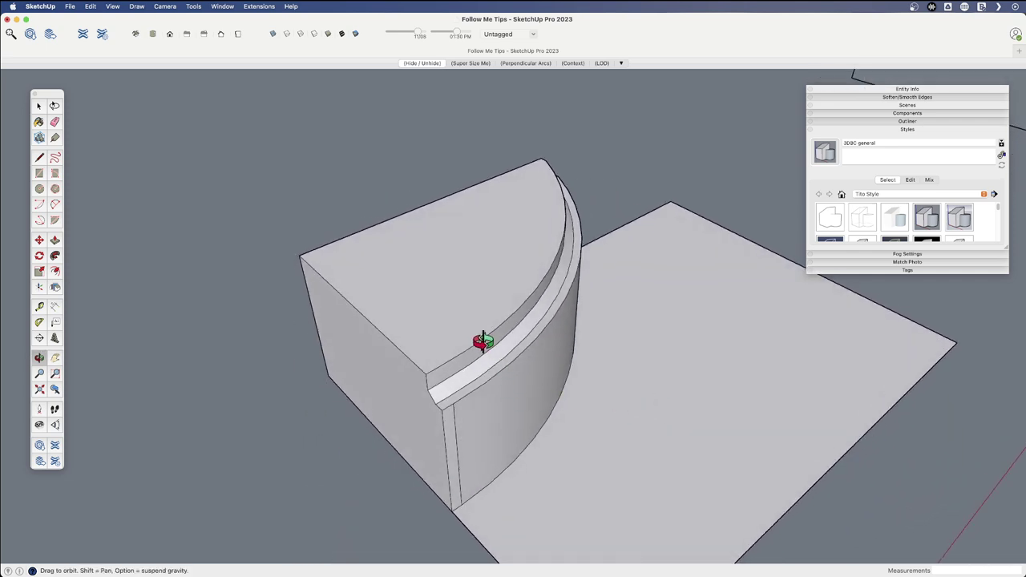
pyautogui.moveTo(482, 342); pyautogui.dragTo(355, 229, button='middle')
pyautogui.scroll(-3, 497, 296)
pyautogui.moveTo(792, 409); pyautogui.dragTo(421, 352, button='middle')
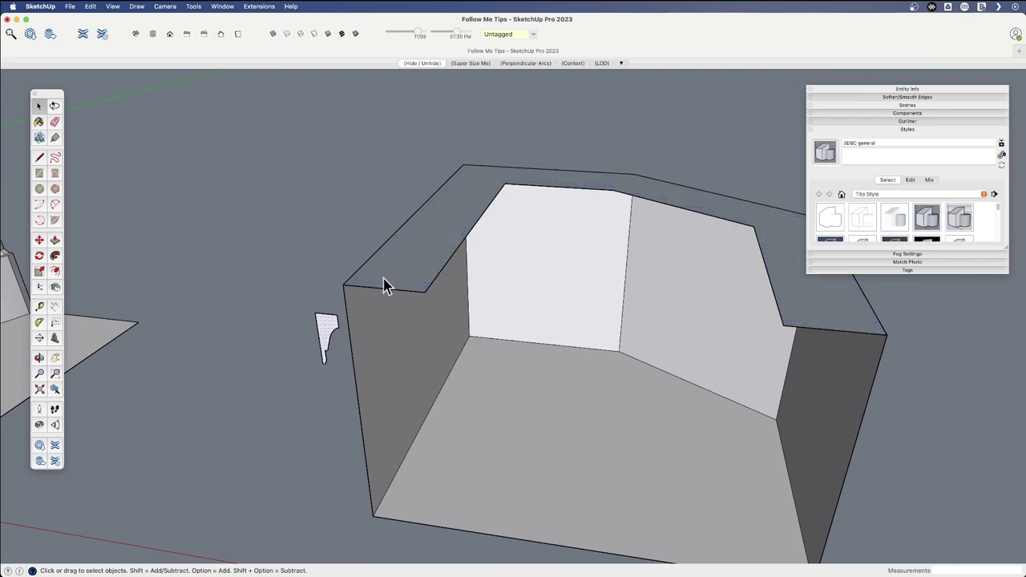
pyautogui.press('o')
pyautogui.moveTo(378, 355); pyautogui.dragTo(451, 217)
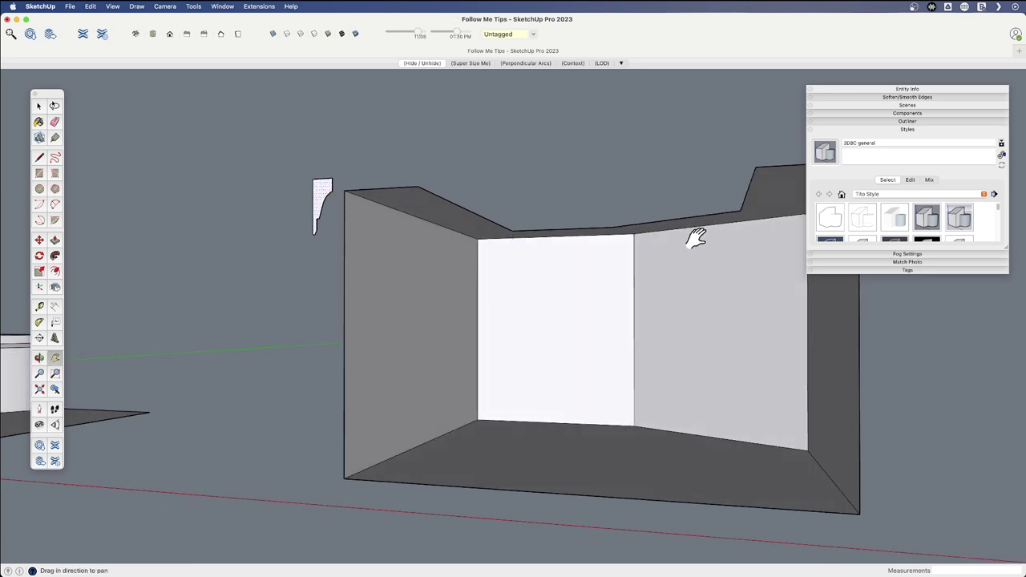
pyautogui.keyDown('shift'); pyautogui.moveTo(652, 245); pyautogui.dragTo(675, 225); pyautogui.keyUp('shift')
pyautogui.press('space')
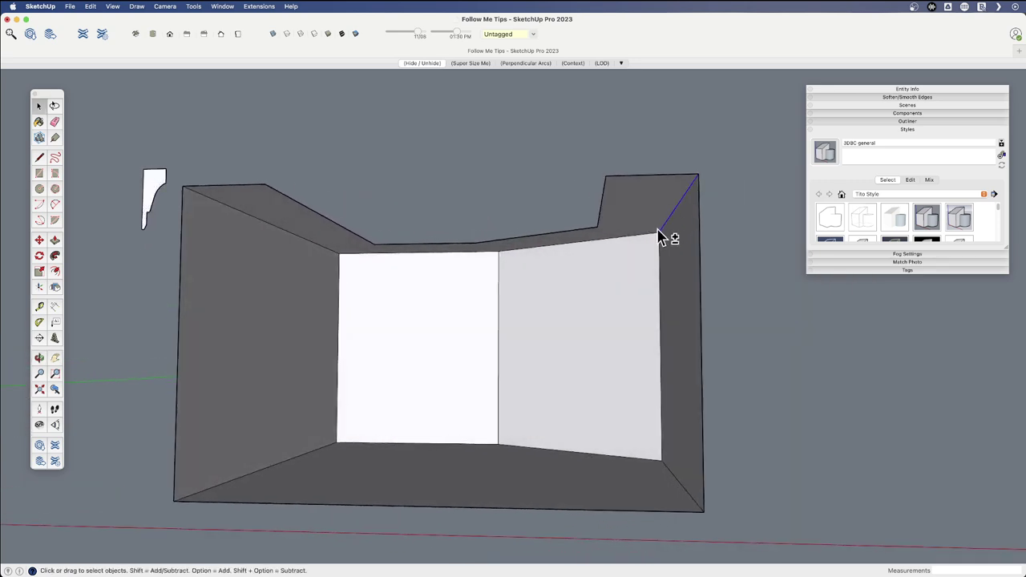
pyautogui.keyDown('shift'); pyautogui.click(577, 242); pyautogui.keyUp('shift')
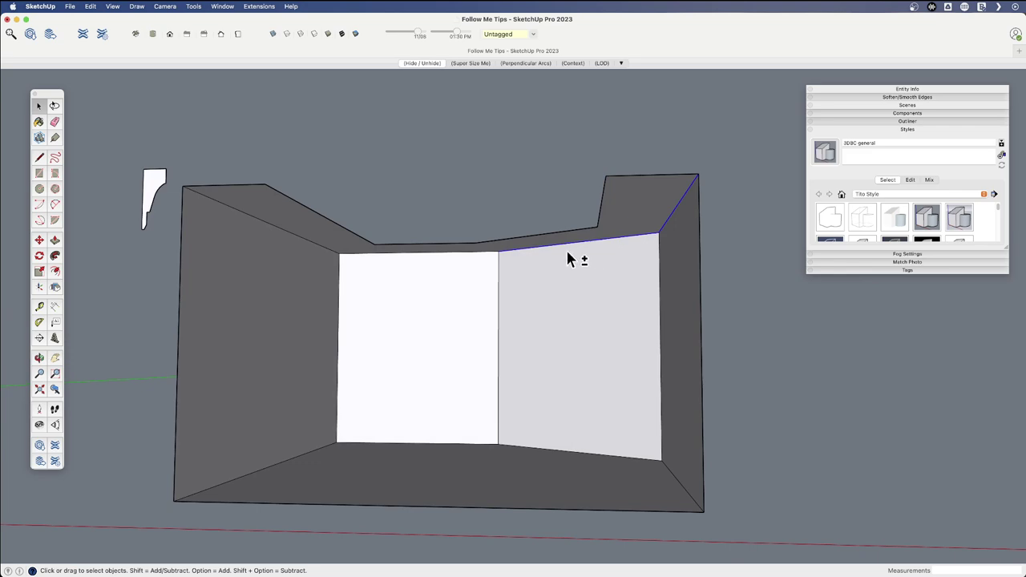
pyautogui.keyDown('shift'); pyautogui.click(478, 252); pyautogui.keyUp('shift')
pyautogui.keyDown('shift'); pyautogui.click(309, 242); pyautogui.keyUp('shift')
pyautogui.click(154, 189)
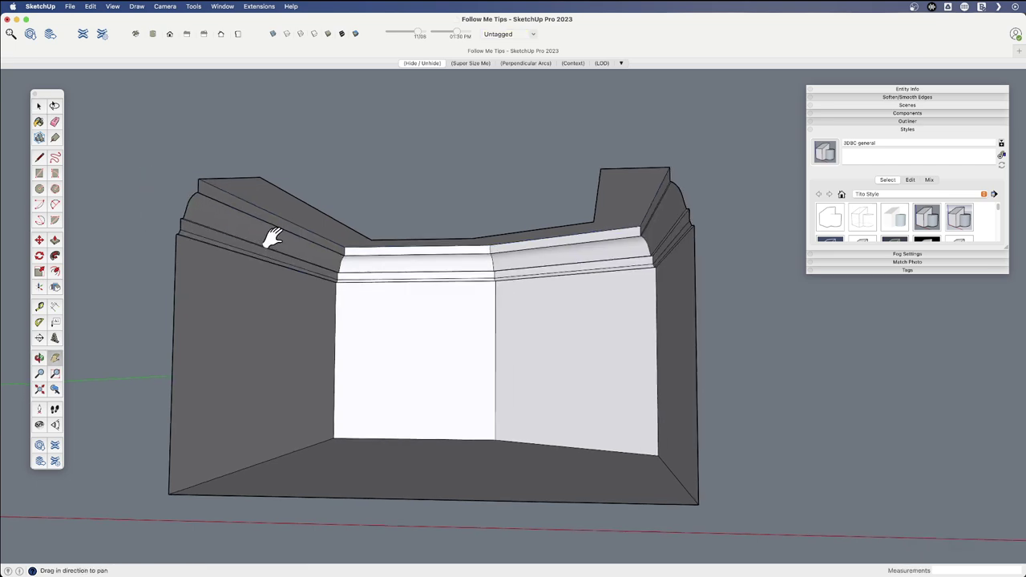
pyautogui.moveTo(270, 235); pyautogui.dragTo(382, 303, button='middle')
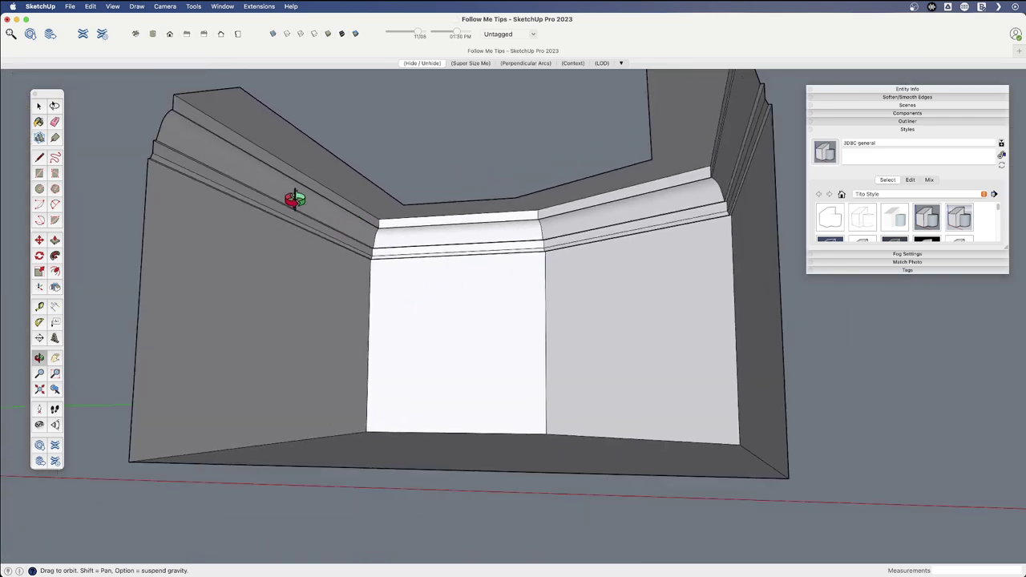
pyautogui.moveTo(294, 201); pyautogui.dragTo(540, 349)
pyautogui.moveTo(540, 349); pyautogui.dragTo(386, 251, button='middle')
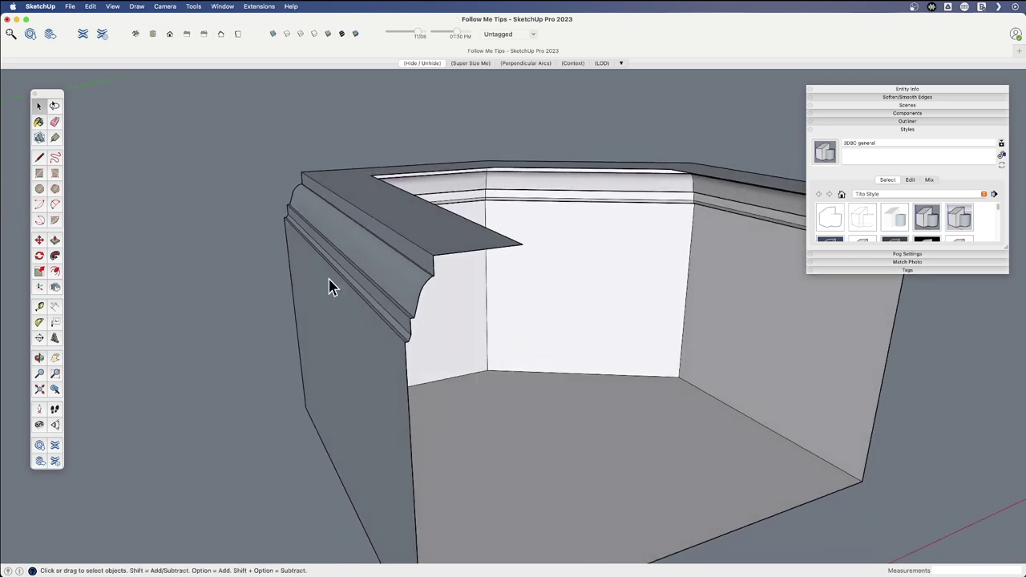
pyautogui.scroll(-3, 352, 247)
pyautogui.moveTo(371, 237); pyautogui.dragTo(425, 251, button='middle')
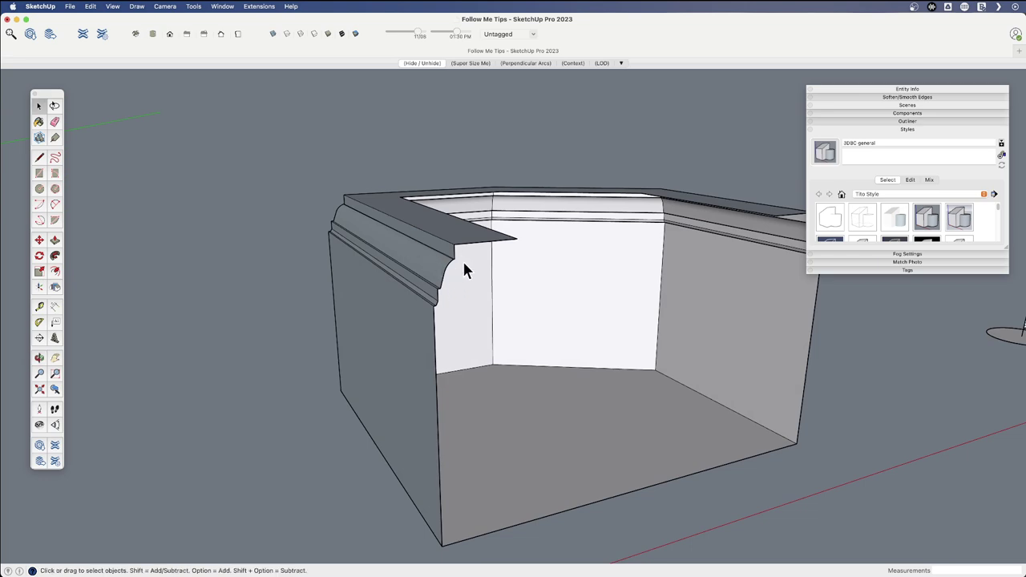
pyautogui.press('super+z')
pyautogui.moveTo(530, 273); pyautogui.dragTo(373, 141, button='middle')
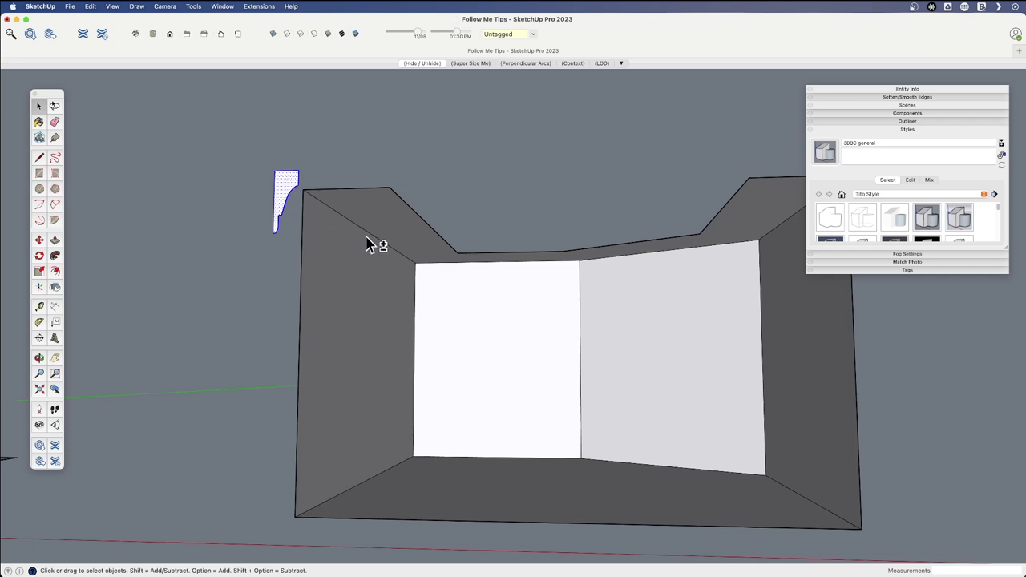
# Select the three top wall edges as the path and open the crown profile group for editing.
pyautogui.keyDown('shift'); pyautogui.click(473, 261); pyautogui.keyUp('shift')
pyautogui.keyDown('shift'); pyautogui.click(624, 255); pyautogui.keyUp('shift')
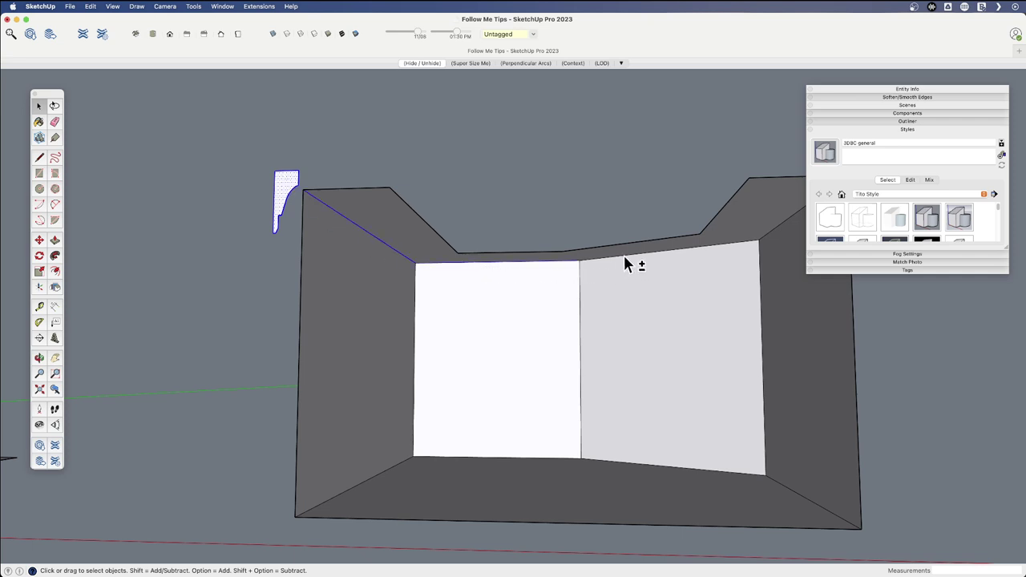
pyautogui.keyDown('shift'); pyautogui.click(787, 226); pyautogui.keyUp('shift')
pyautogui.rightClick(286, 189)
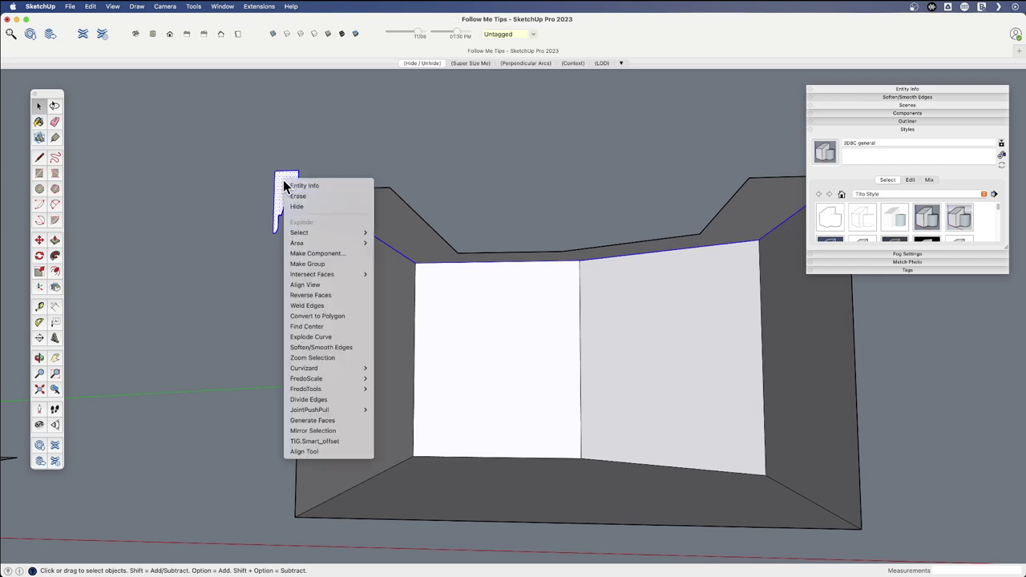
pyautogui.click(324, 268)
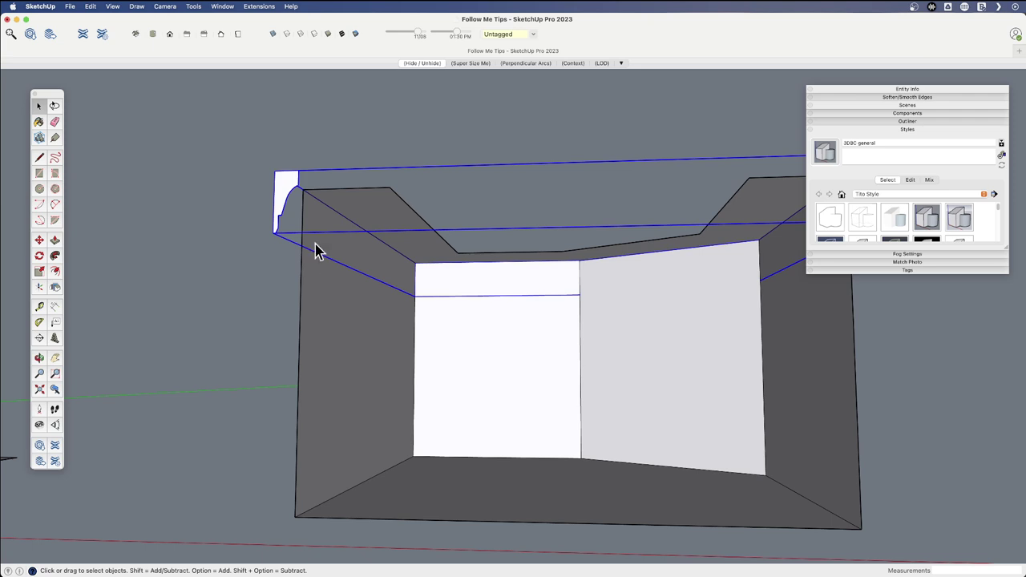
pyautogui.doubleClick(286, 190)
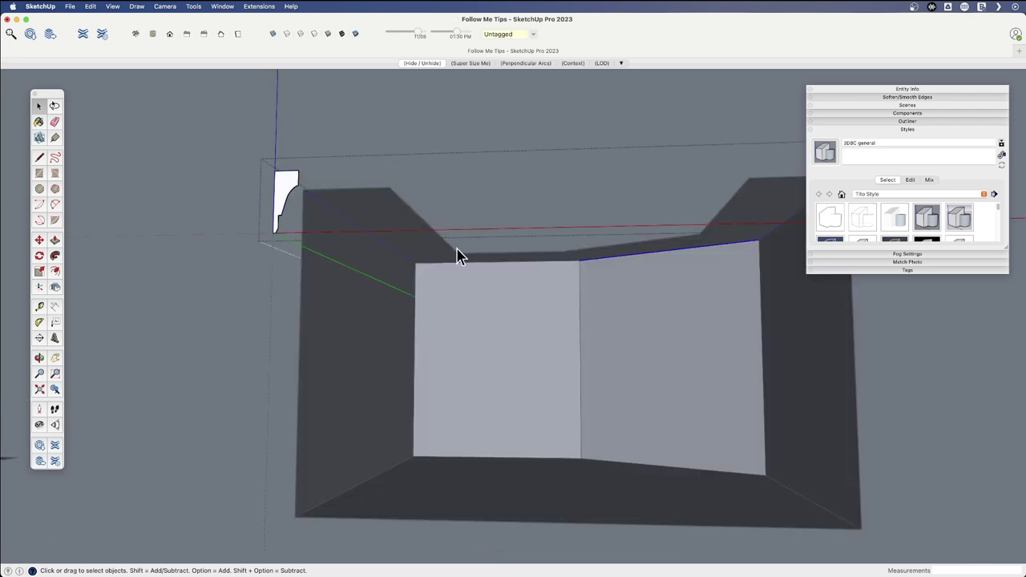
pyautogui.click(297, 196)
pyautogui.press('space')
pyautogui.click(249, 241)
pyautogui.moveTo(248, 240); pyautogui.dragTo(291, 245, button='middle')
pyautogui.click(293, 259)
pyautogui.press('m')
pyautogui.press('space')
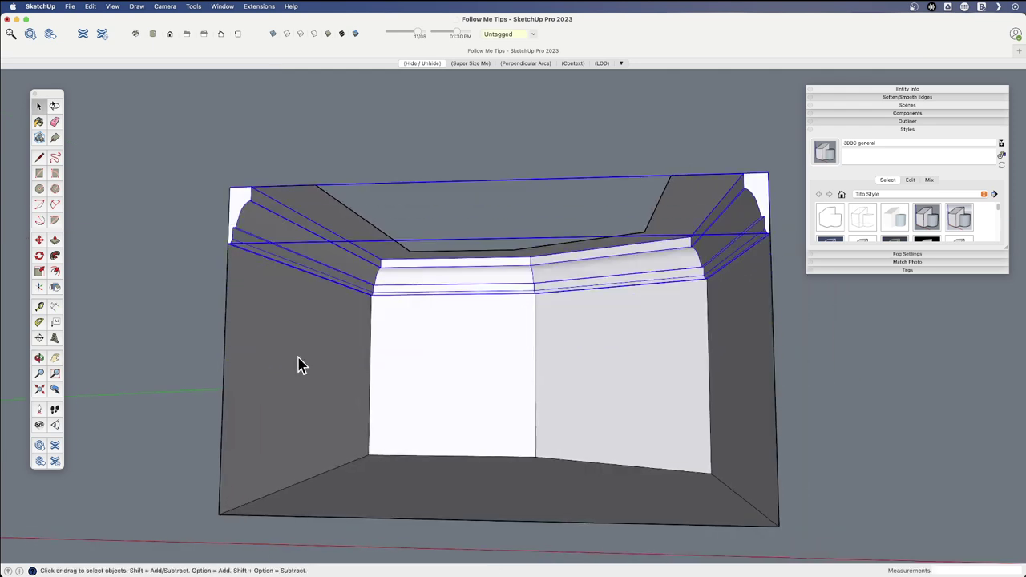
pyautogui.press('super+z')
pyautogui.press('super+z')
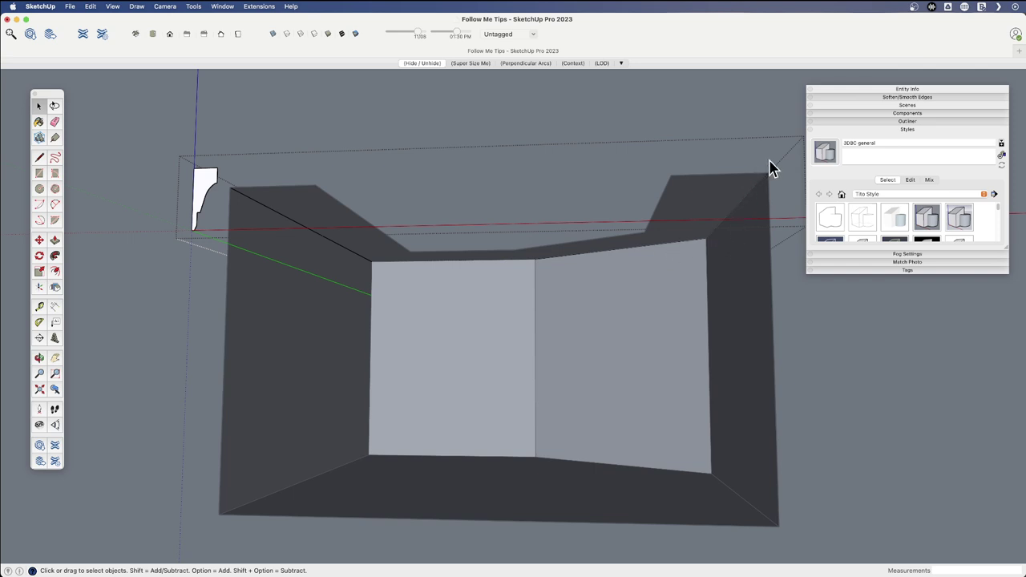
# Close the profile component edit and select the white and right walls' top edges as the path.
pyautogui.moveTo(769, 302); pyautogui.dragTo(564, 175)
pyautogui.moveTo(281, 152); pyautogui.dragTo(280, 153)
pyautogui.click(280, 154)
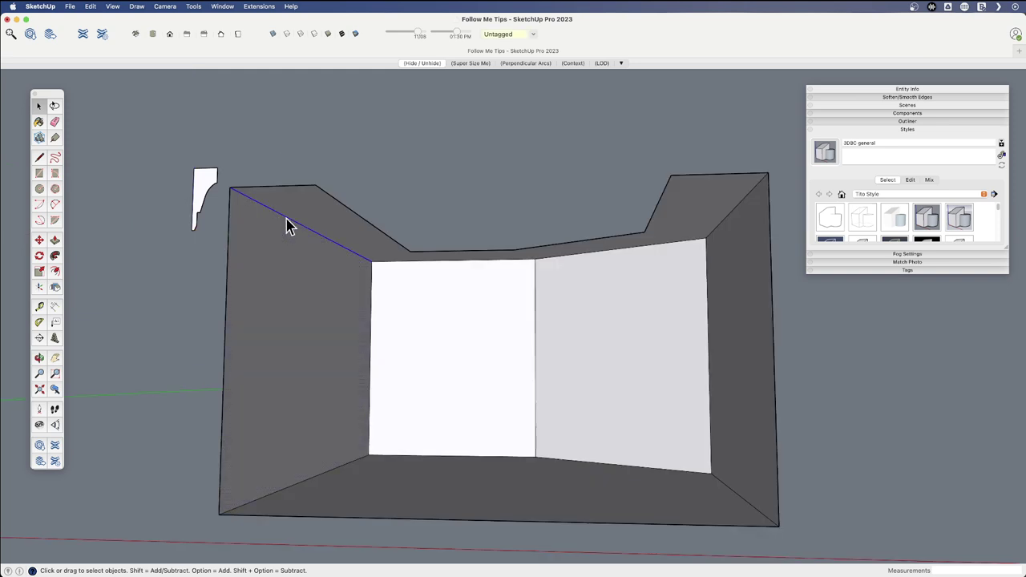
pyautogui.keyDown('shift'); pyautogui.click(525, 261); pyautogui.keyUp('shift')
pyautogui.keyDown('shift'); pyautogui.click(560, 256); pyautogui.keyUp('shift')
# Follow Me the crown profile from inside its group along those edges, then select the new molding.
pyautogui.click(54, 256)
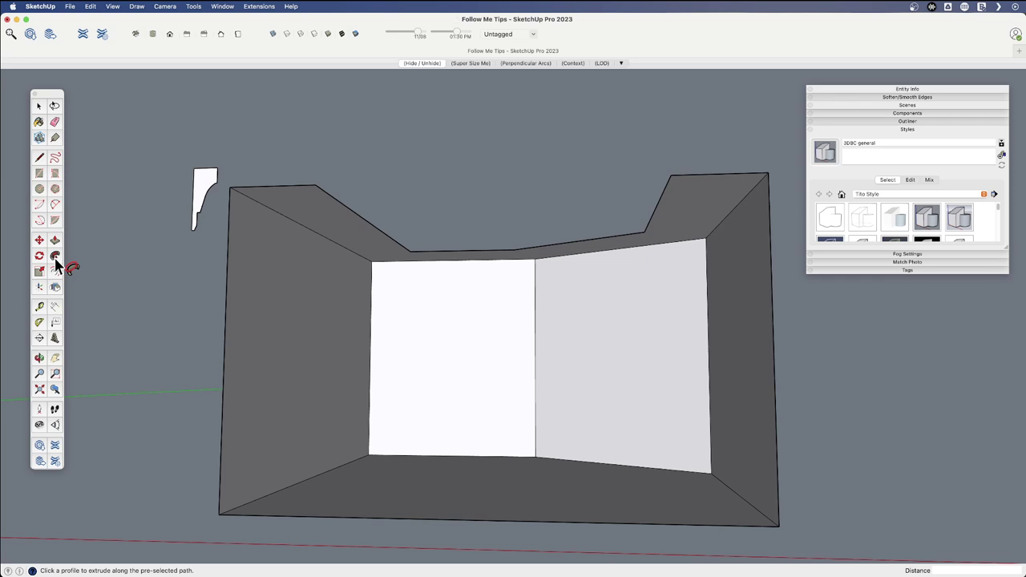
pyautogui.rightClick(202, 183)
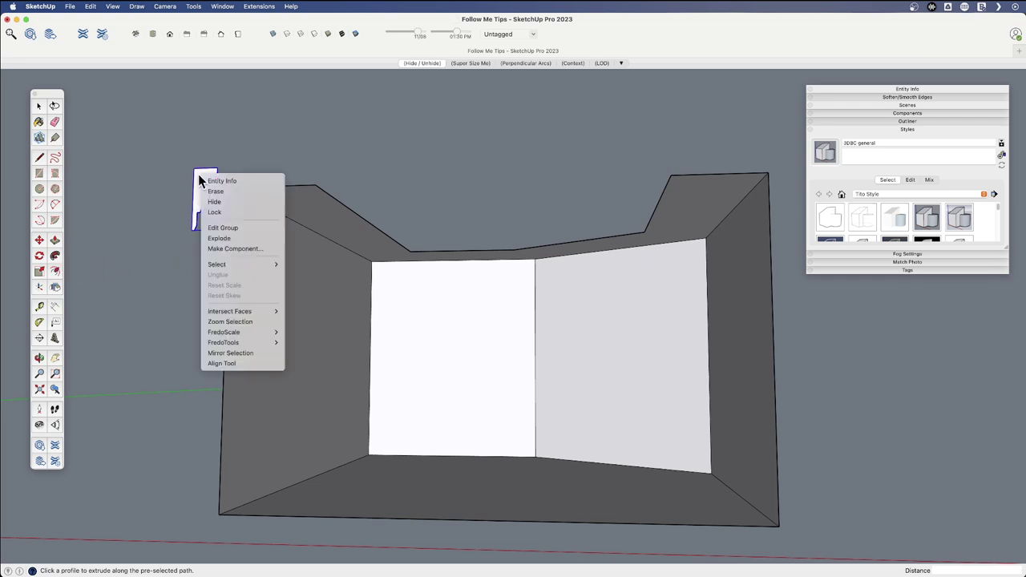
pyautogui.click(224, 227)
pyautogui.click(202, 185)
pyautogui.press('space')
pyautogui.click(348, 160)
pyautogui.click(289, 232)
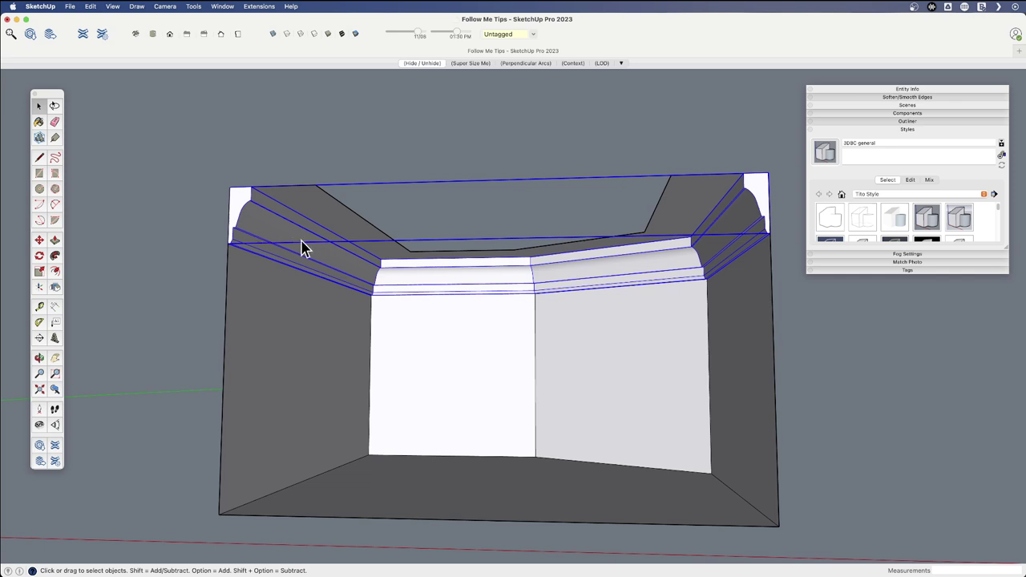
pyautogui.press('m')
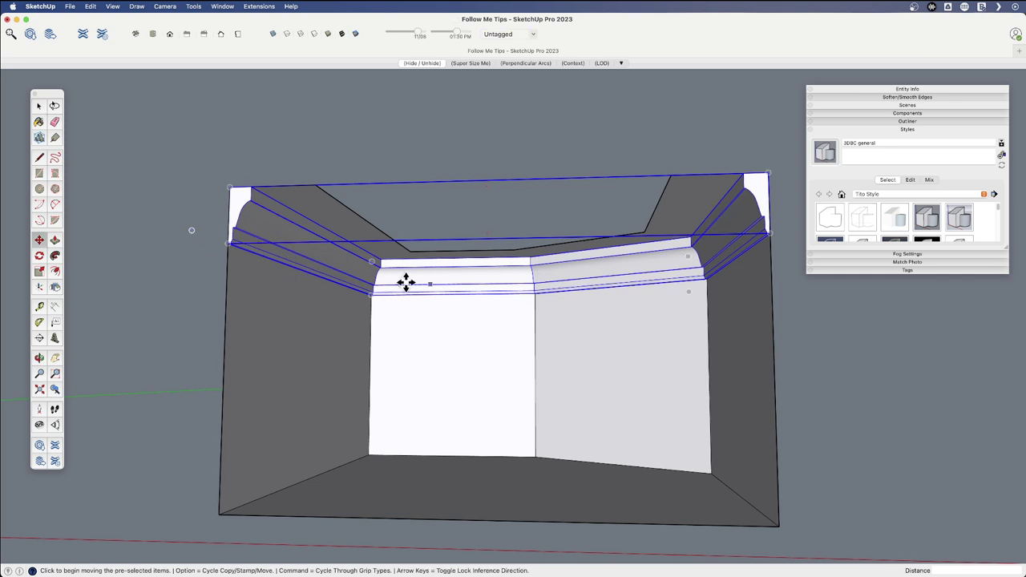
pyautogui.click(272, 280)
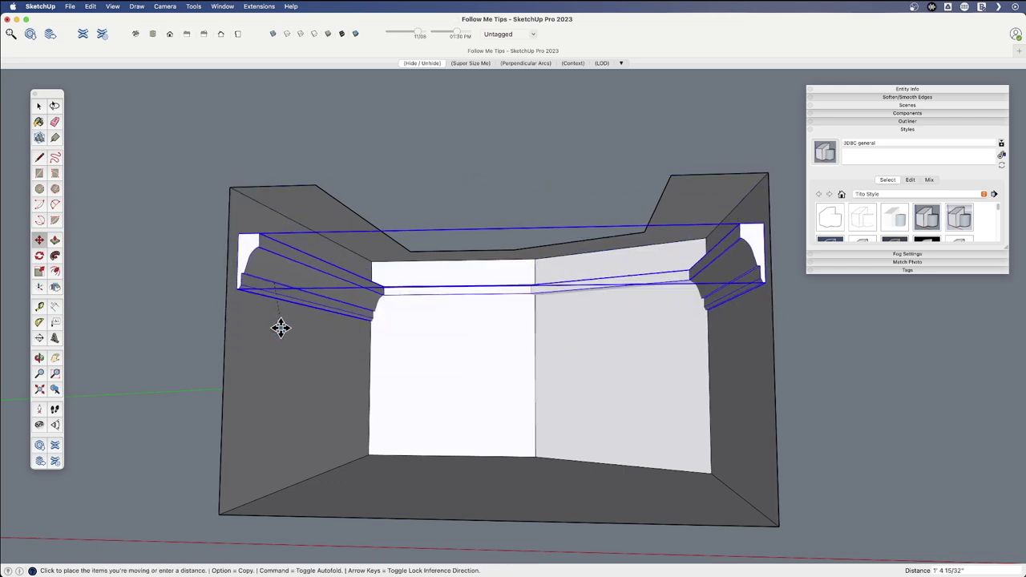
pyautogui.press('Escape')
pyautogui.press('space')
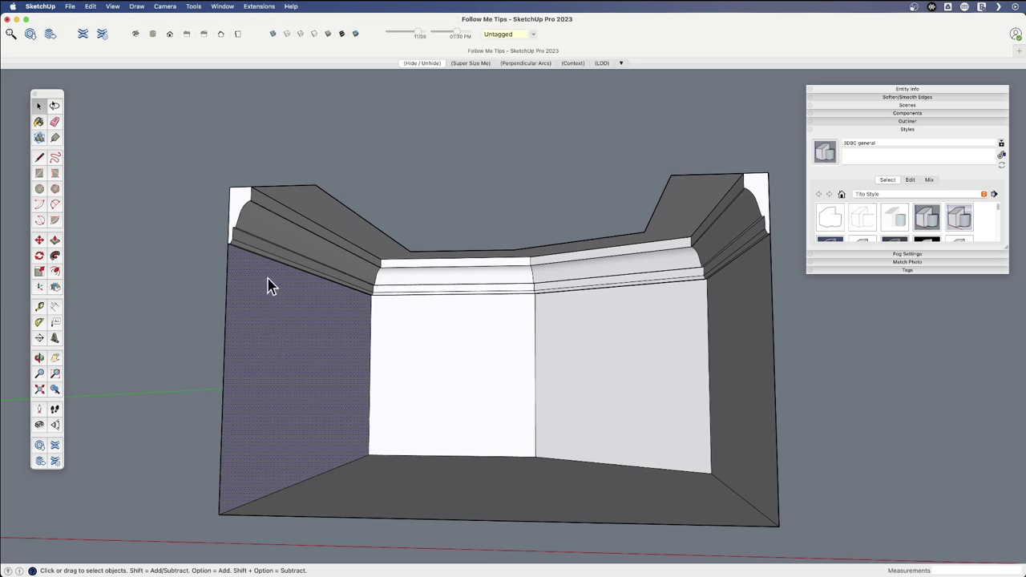
pyautogui.moveTo(272, 266); pyautogui.dragTo(278, 365, button='middle')
pyautogui.moveTo(320, 305); pyautogui.dragTo(309, 235, button='middle')
pyautogui.tripleClick(309, 235)
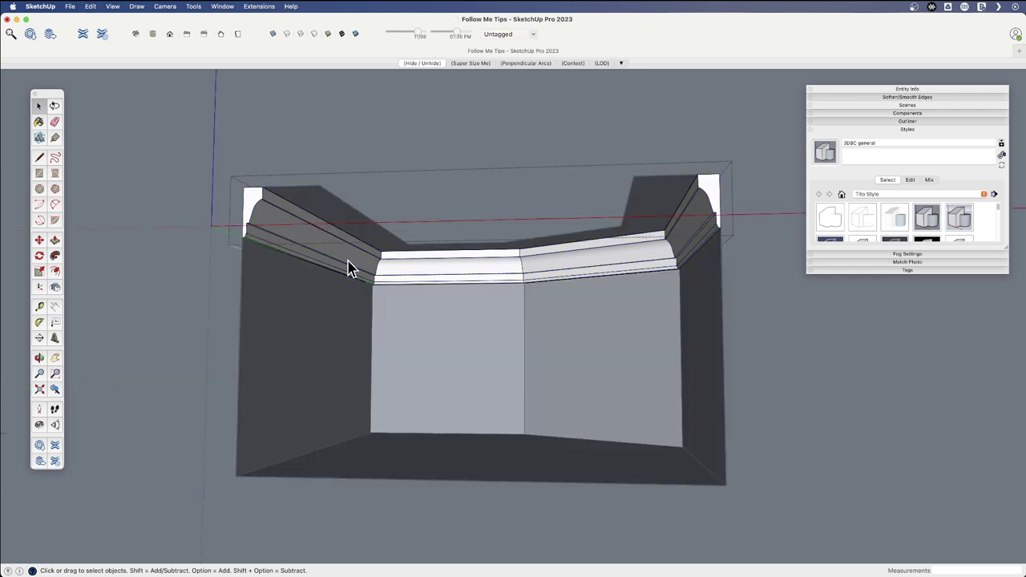
# Undo the crown molding sweep and make all the room walls into a group.
pyautogui.press('super+z')
pyautogui.click(309, 237)
pyautogui.tripleClick(309, 237)
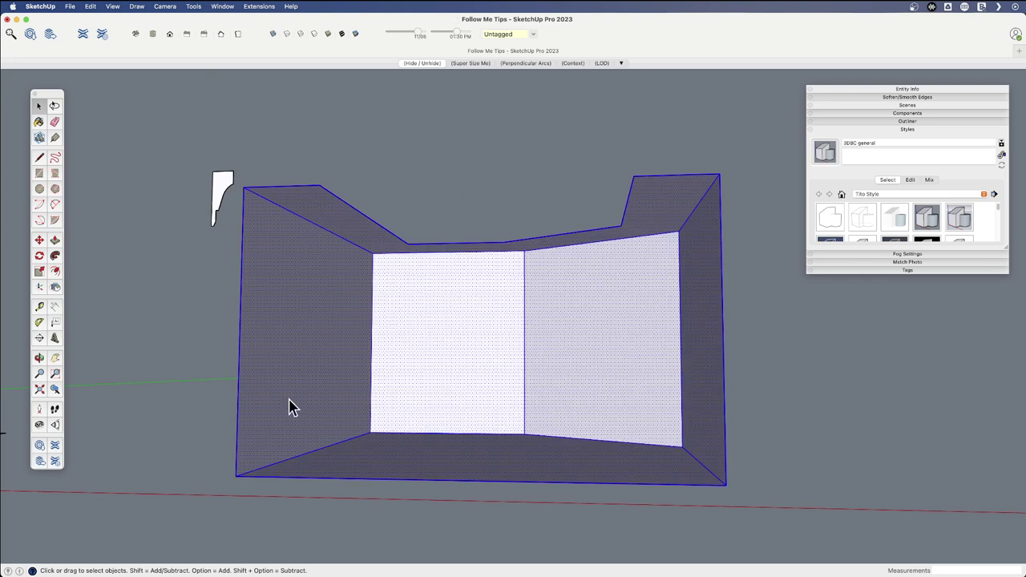
pyautogui.rightClick(300, 253)
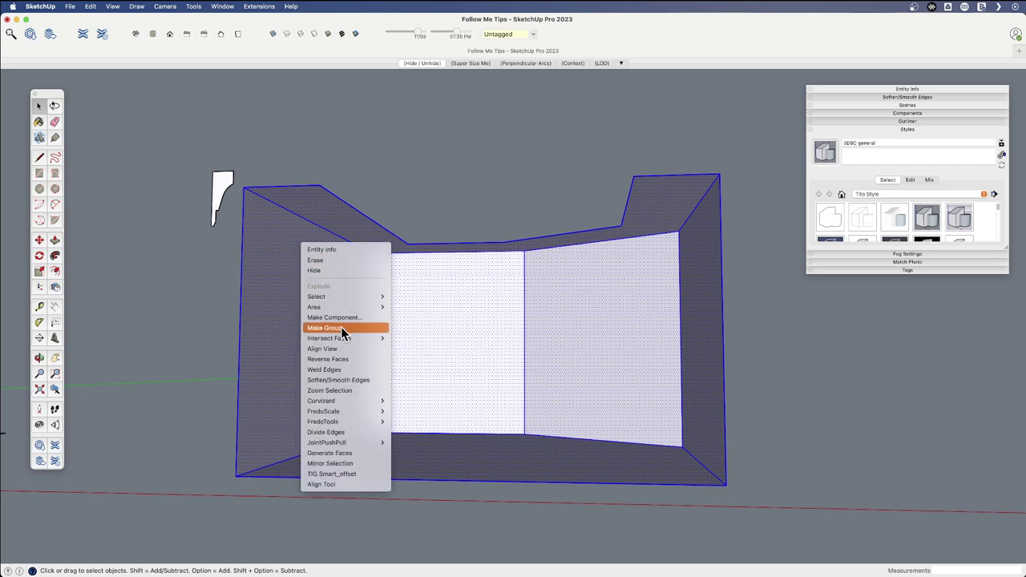
pyautogui.click(342, 327)
# Open the walls group and select the back wall's top rim edges as the path.
pyautogui.click(224, 185)
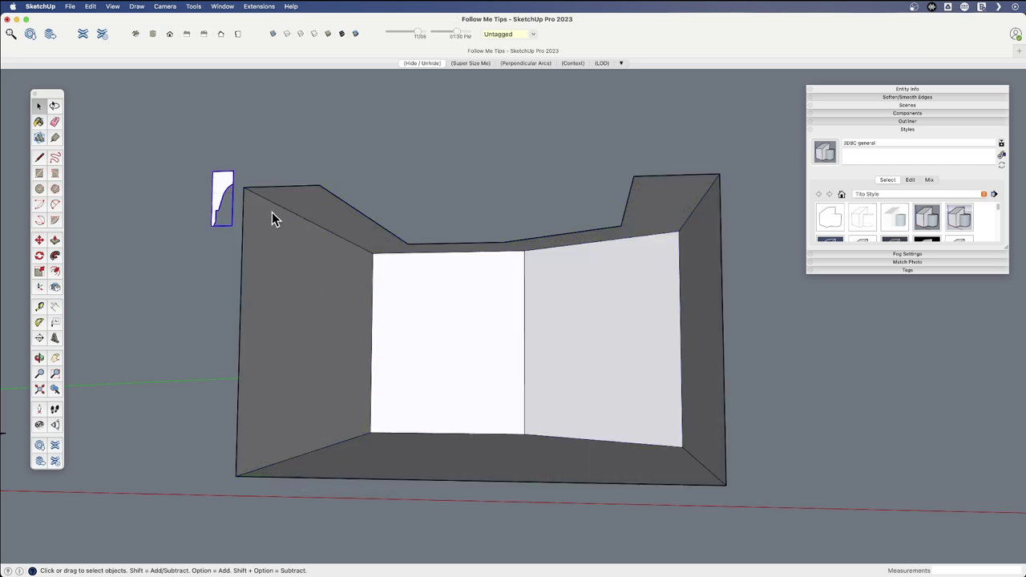
pyautogui.click(291, 237)
pyautogui.doubleClick(360, 257)
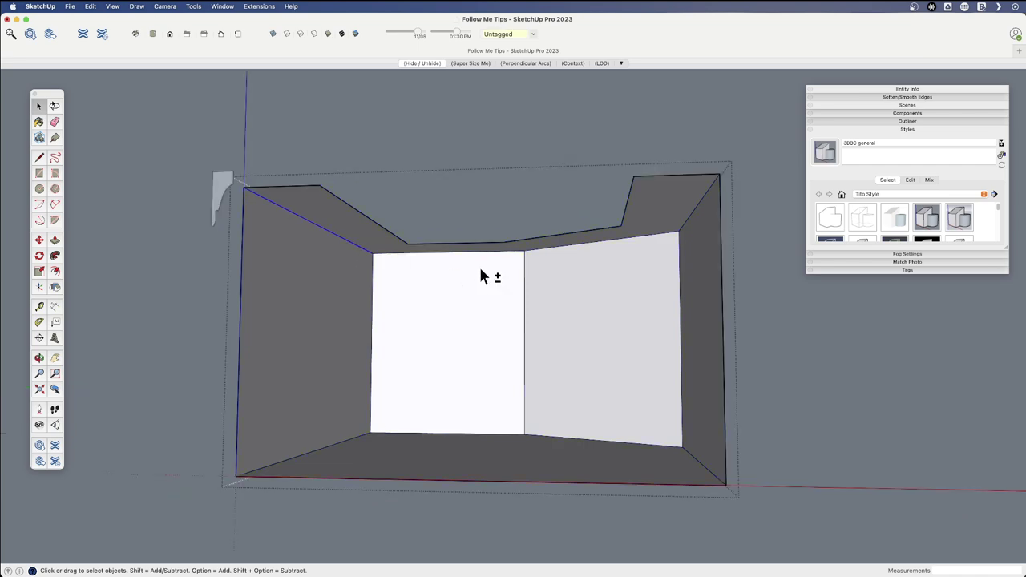
pyautogui.keyDown('shift'); pyautogui.click(496, 251); pyautogui.keyUp('shift')
pyautogui.keyDown('shift'); pyautogui.click(554, 248); pyautogui.keyUp('shift')
# Follow Me the trim profile along the rim edges, inspect the stray molding, then undo it.
pyautogui.click(55, 256)
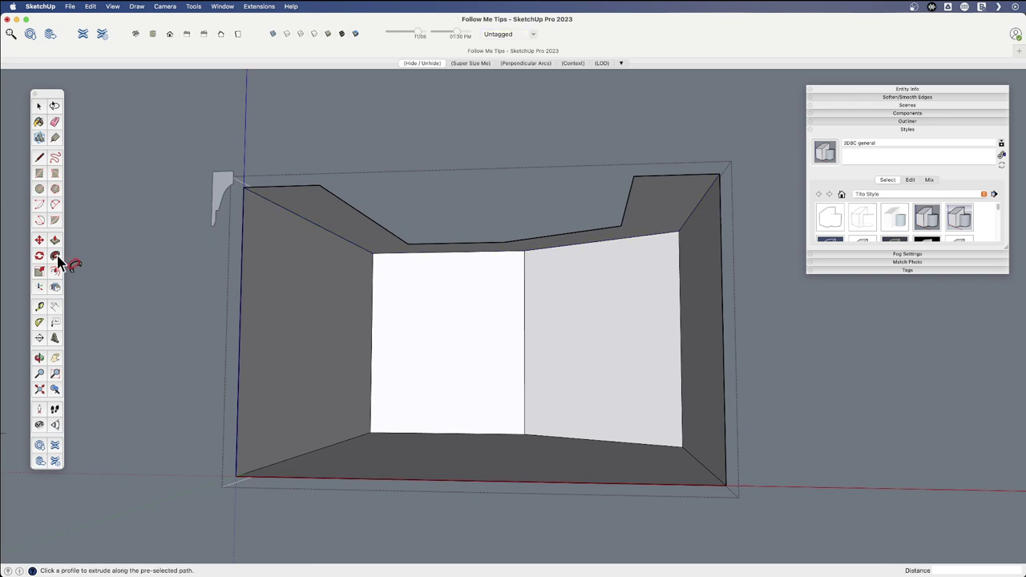
pyautogui.rightClick(301, 143)
pyautogui.click(323, 148)
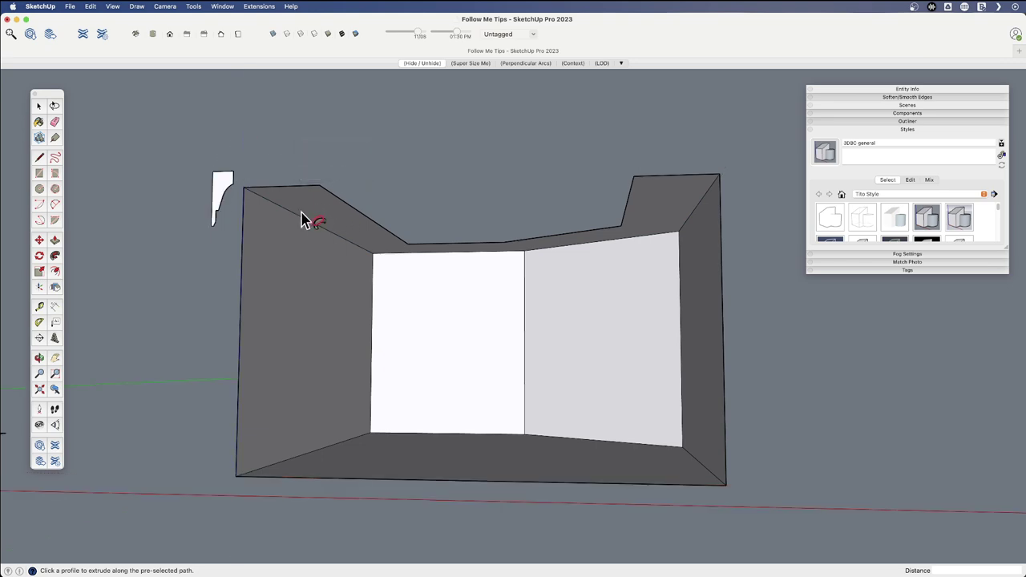
pyautogui.rightClick(222, 185)
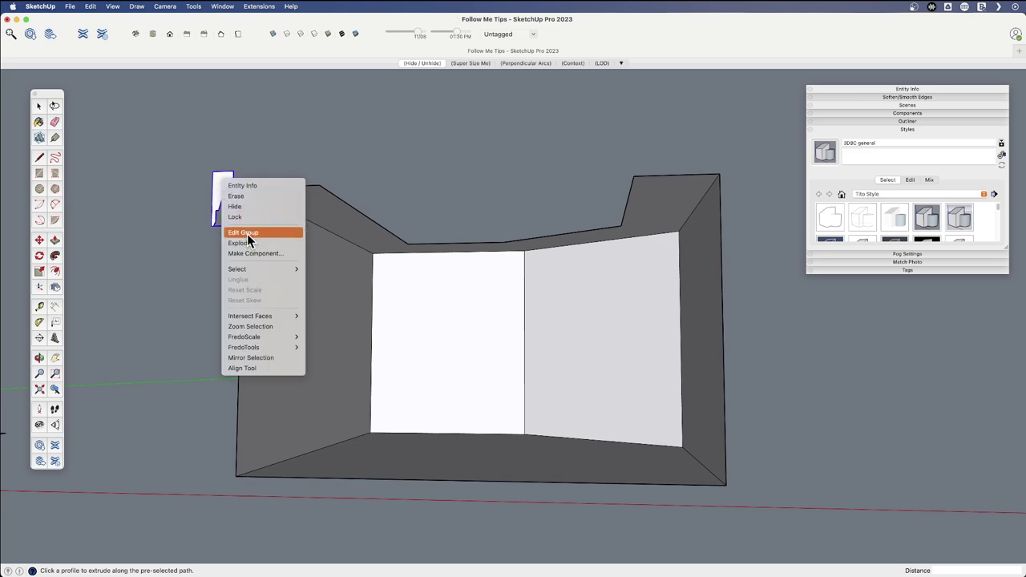
pyautogui.click(245, 232)
pyautogui.click(224, 193)
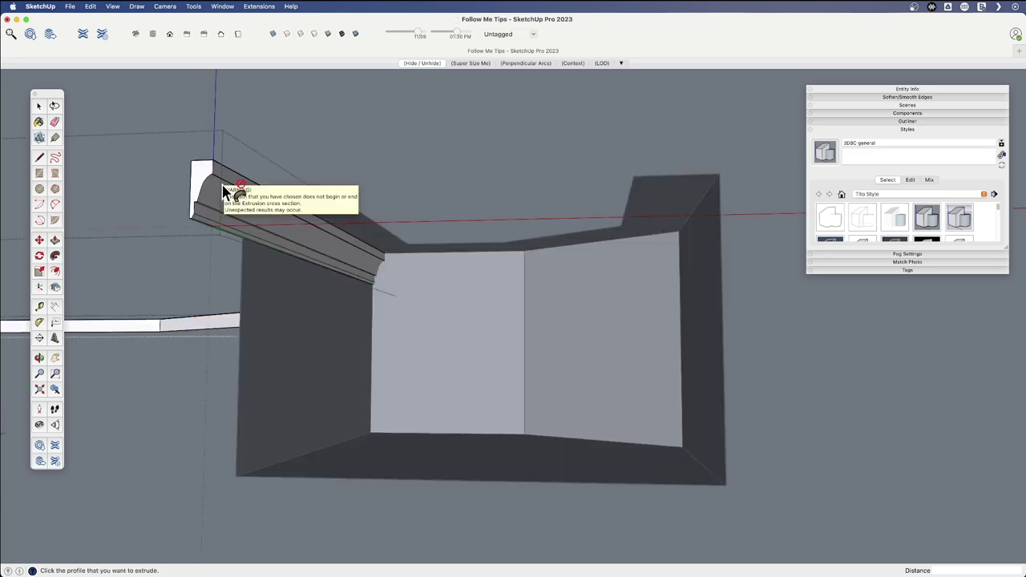
pyautogui.moveTo(224, 190); pyautogui.dragTo(296, 295, button='middle')
pyautogui.moveTo(297, 294); pyautogui.dragTo(703, 272)
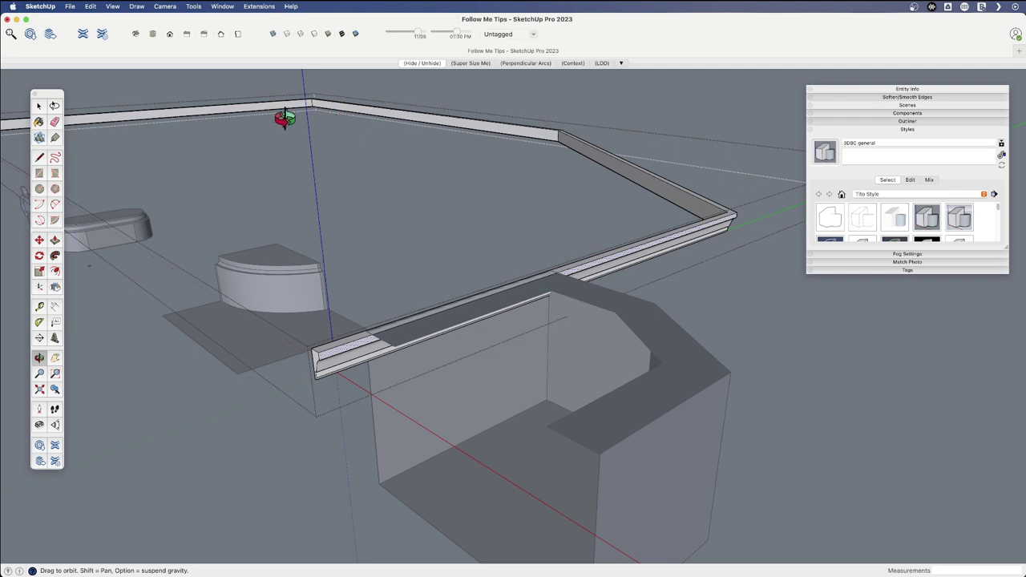
pyautogui.moveTo(517, 313); pyautogui.dragTo(568, 295)
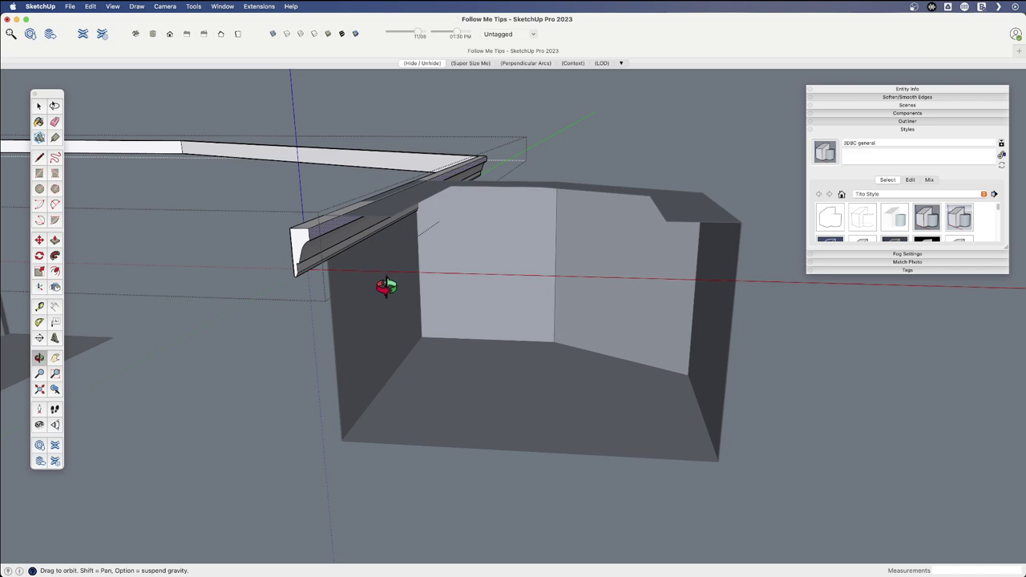
pyautogui.press('space')
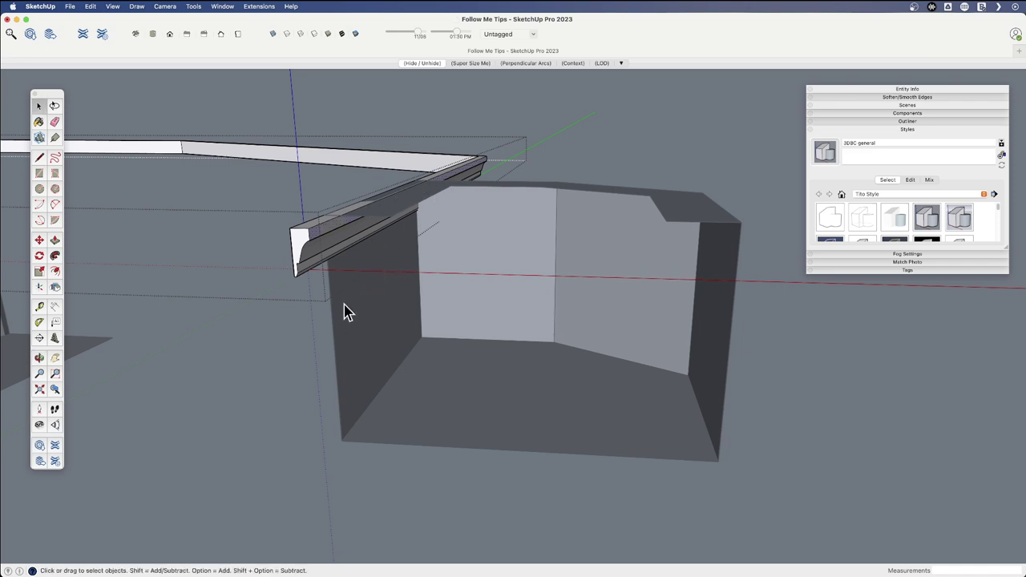
pyautogui.press('super+z')
pyautogui.press('super+z')
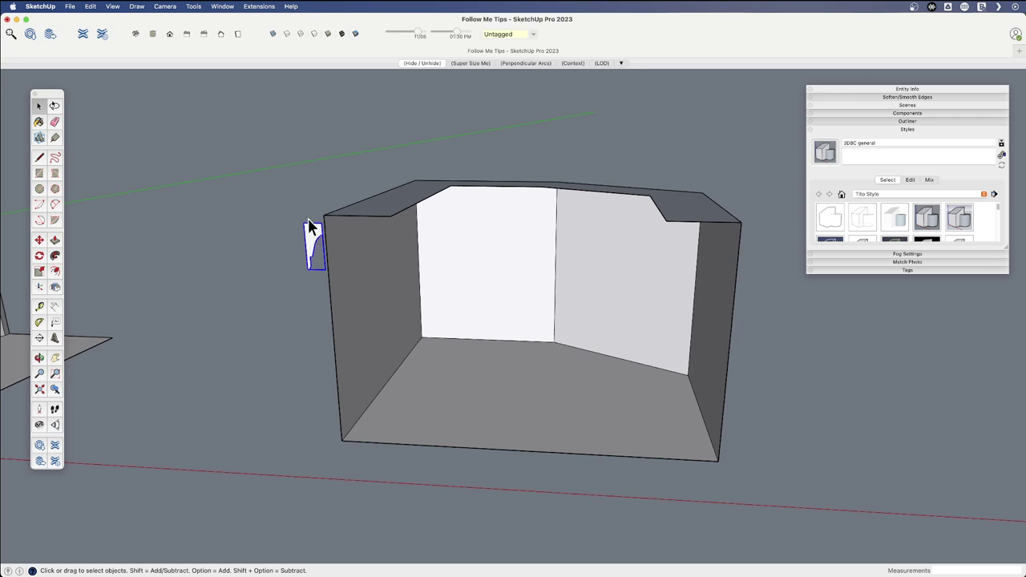
# Cut the trim profile and Paste In Place it inside the room walls group.
pyautogui.click(90, 6)
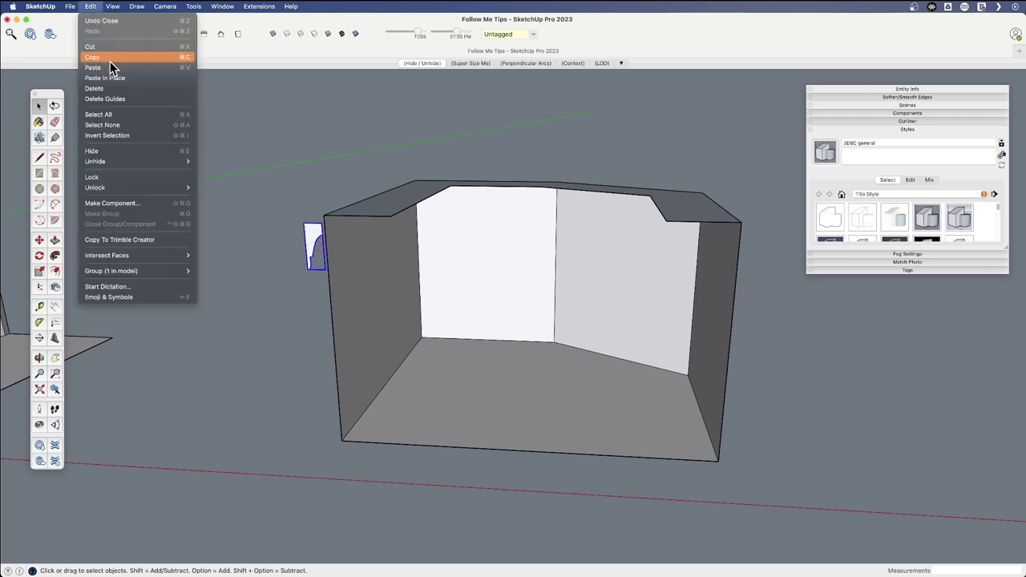
pyautogui.click(106, 47)
pyautogui.click(401, 242)
pyautogui.doubleClick(395, 275)
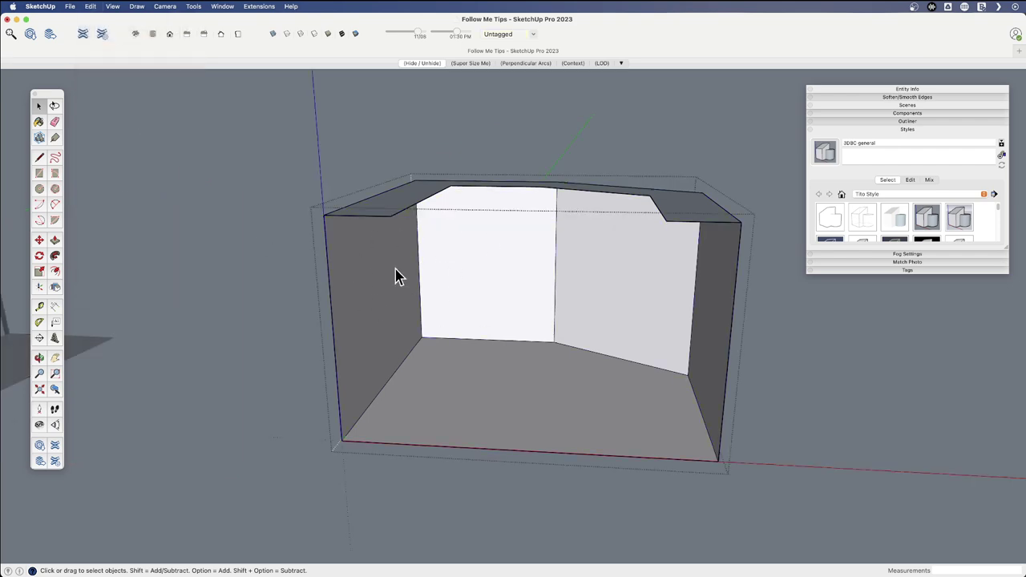
pyautogui.click(92, 7)
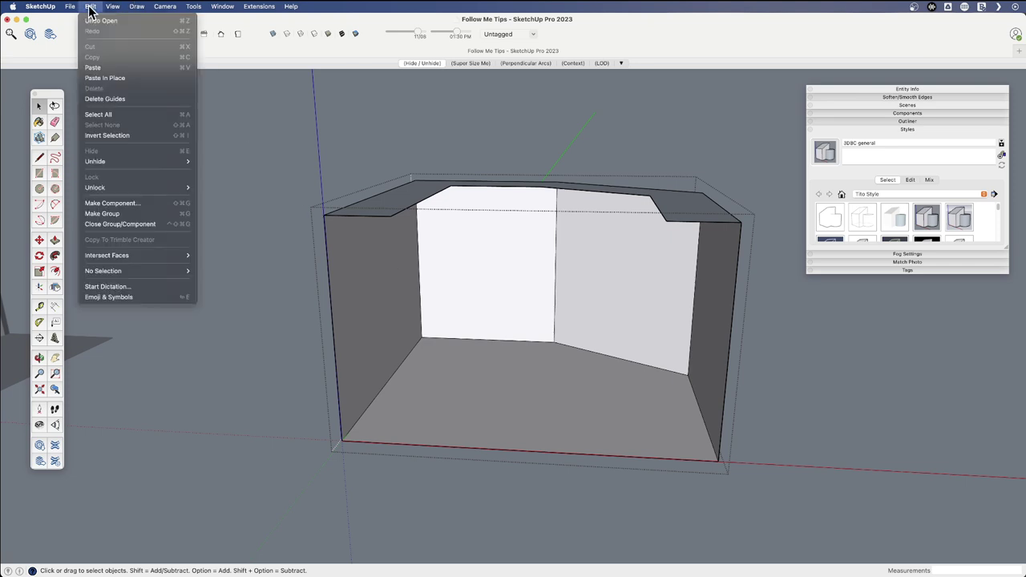
pyautogui.click(113, 77)
pyautogui.moveTo(407, 288); pyautogui.dragTo(342, 207, button='middle')
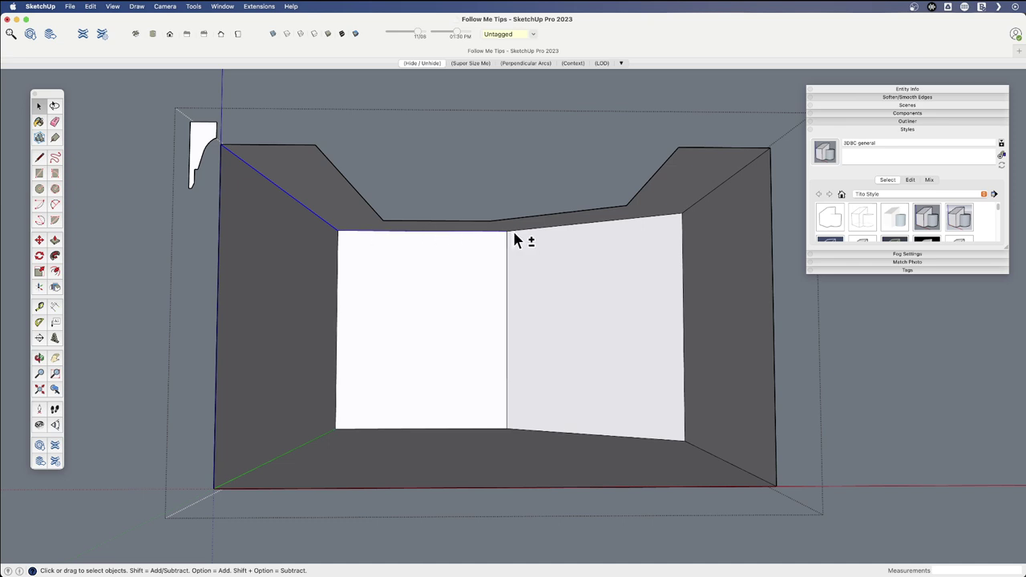
# Select the sloped wall top edge and sweep the profile into crown molding around the room.
pyautogui.keyDown('shift'); pyautogui.click(723, 194); pyautogui.keyUp('shift')
pyautogui.click(53, 255)
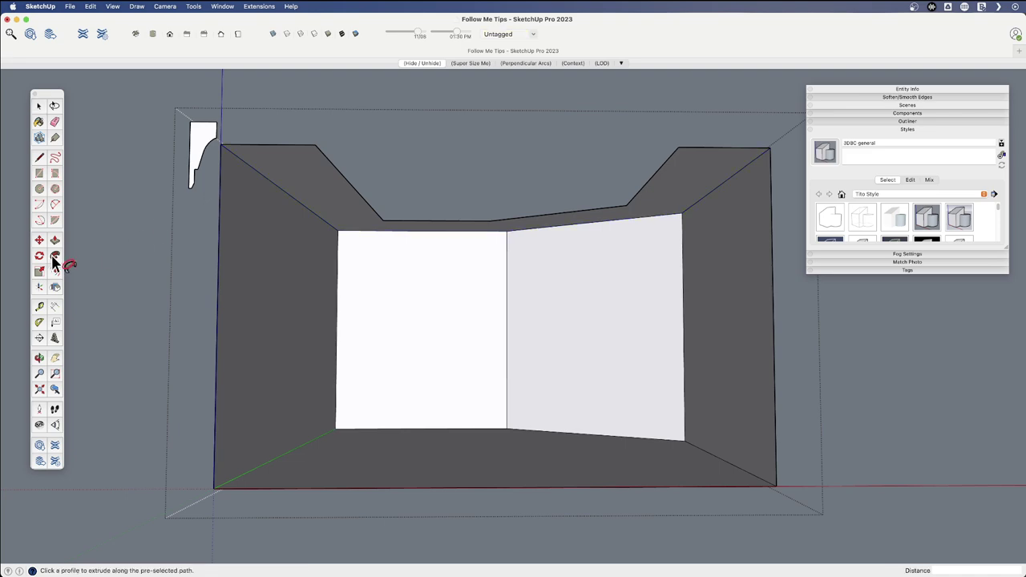
pyautogui.rightClick(207, 141)
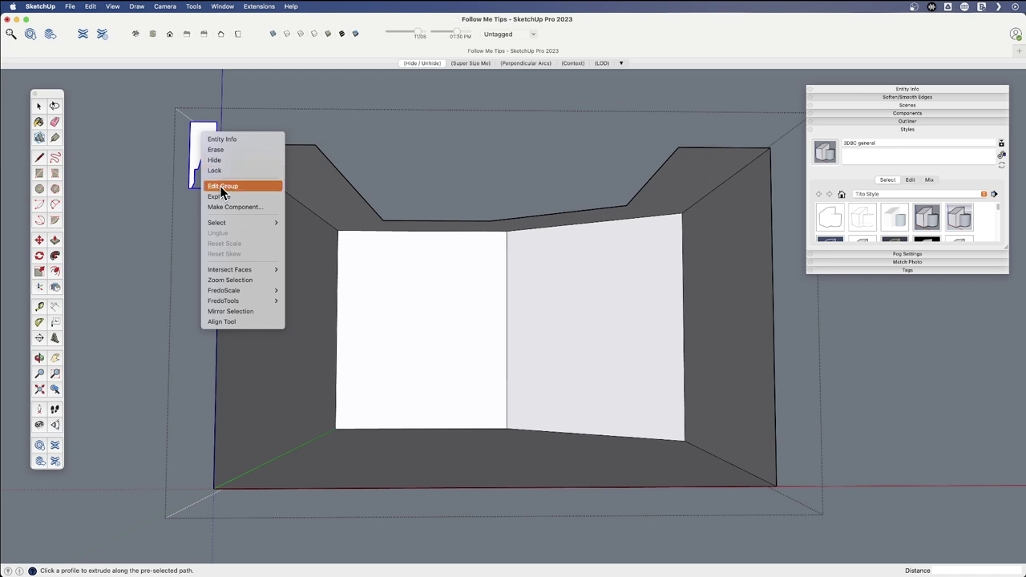
pyautogui.click(221, 186)
pyautogui.click(206, 138)
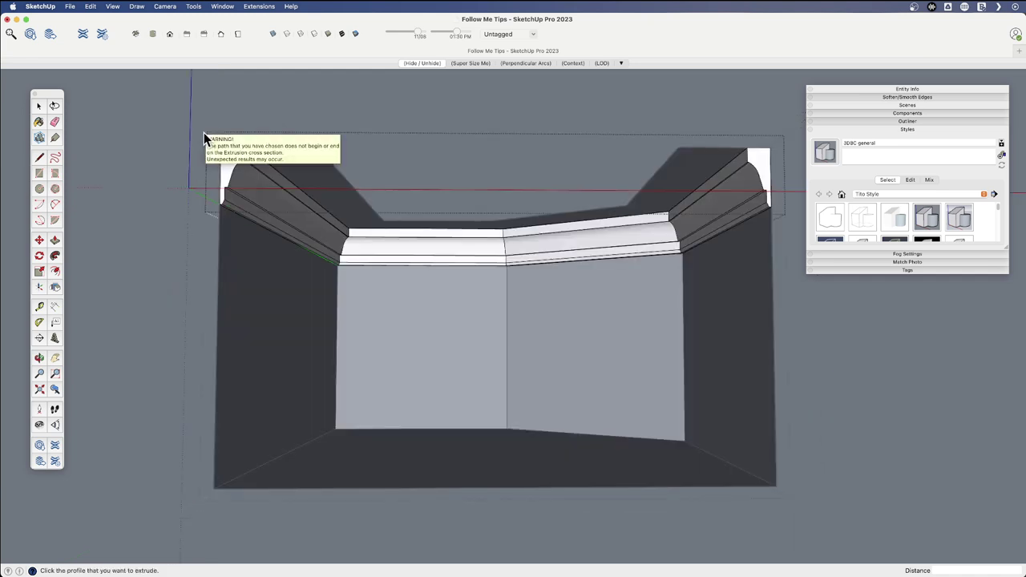
pyautogui.press('space')
pyautogui.click(177, 259)
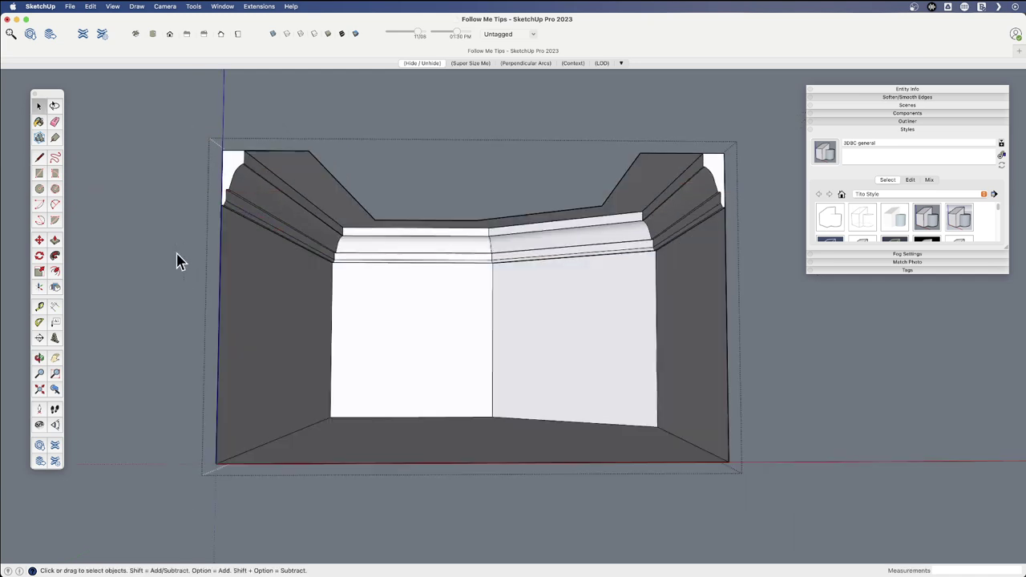
# Select the new crown molding and orbit over the room to inspect it.
pyautogui.click(321, 248)
pyautogui.moveTo(321, 248)
pyautogui.mouseDown(button='middle')
pyautogui.moveTo(266, 234)
pyautogui.moveTo(222, 328)
pyautogui.moveTo(222, 371)
pyautogui.moveTo(221, 231)
pyautogui.mouseUp(button='middle')
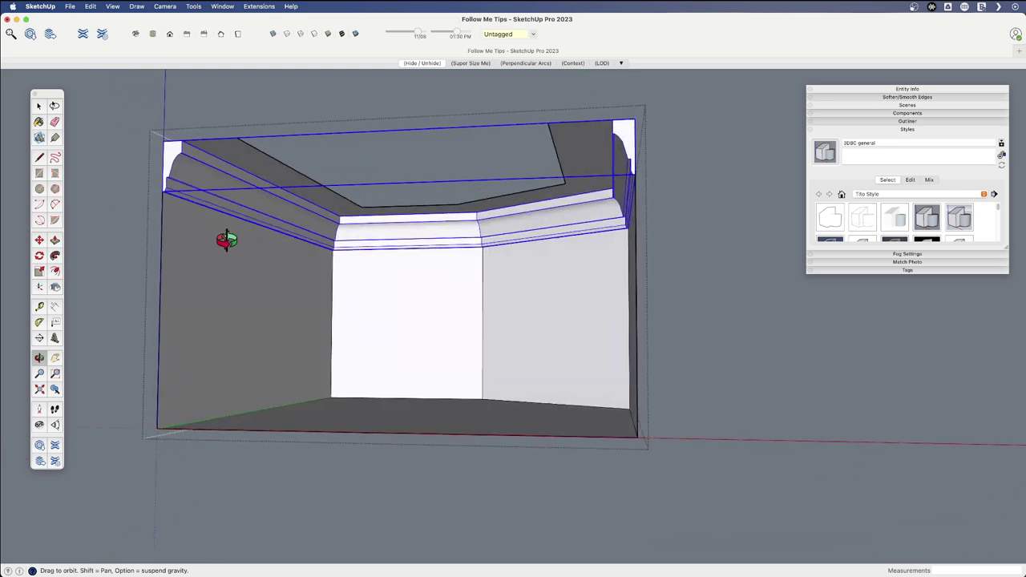
pyautogui.moveTo(254, 243); pyautogui.dragTo(135, 323)
pyautogui.press('space')
pyautogui.scroll(-2, 121, 332)
pyautogui.scroll(-5, 424, 229)
# Bring the bowl profile panel into view and select its small corner fillet arc.
pyautogui.keyDown('shift'); pyautogui.moveTo(564, 303); pyautogui.dragTo(441, 328, button='middle'); pyautogui.keyUp('shift')
pyautogui.scroll(6, 440, 329)
pyautogui.moveTo(485, 297); pyautogui.dragTo(423, 280, button='middle')
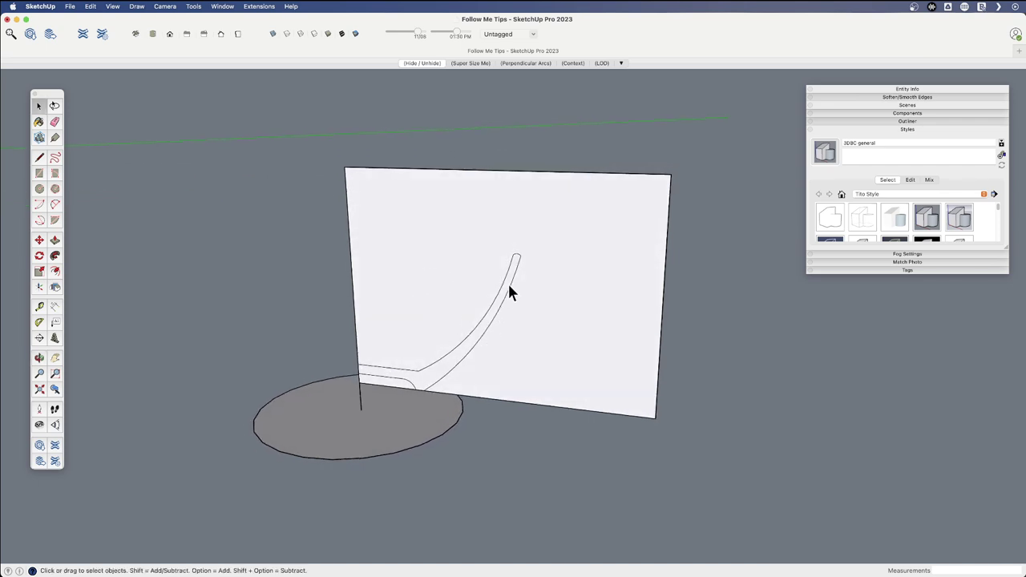
pyautogui.scroll(5, 415, 397)
pyautogui.click(409, 398)
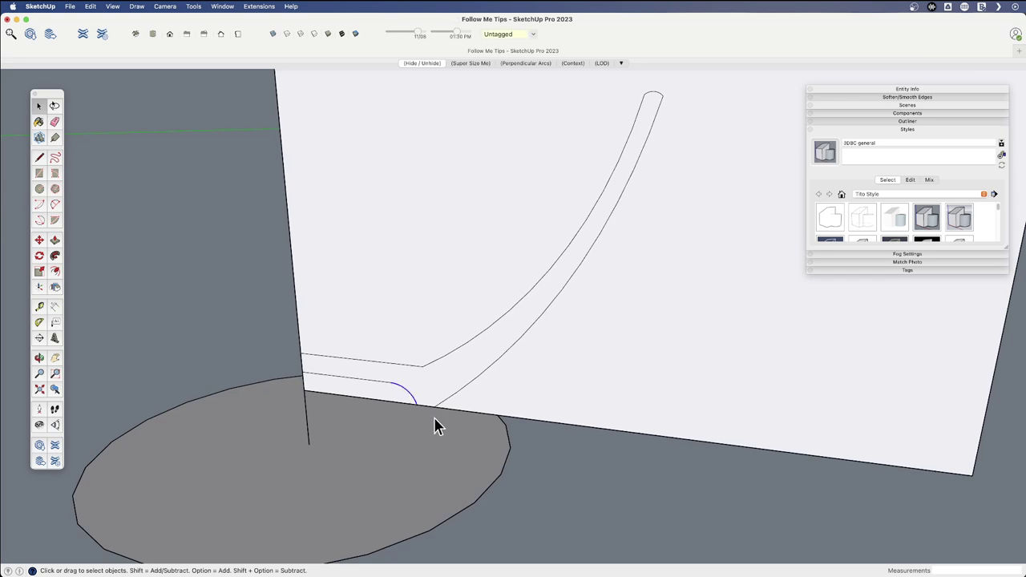
pyautogui.scroll(-3, 409, 404)
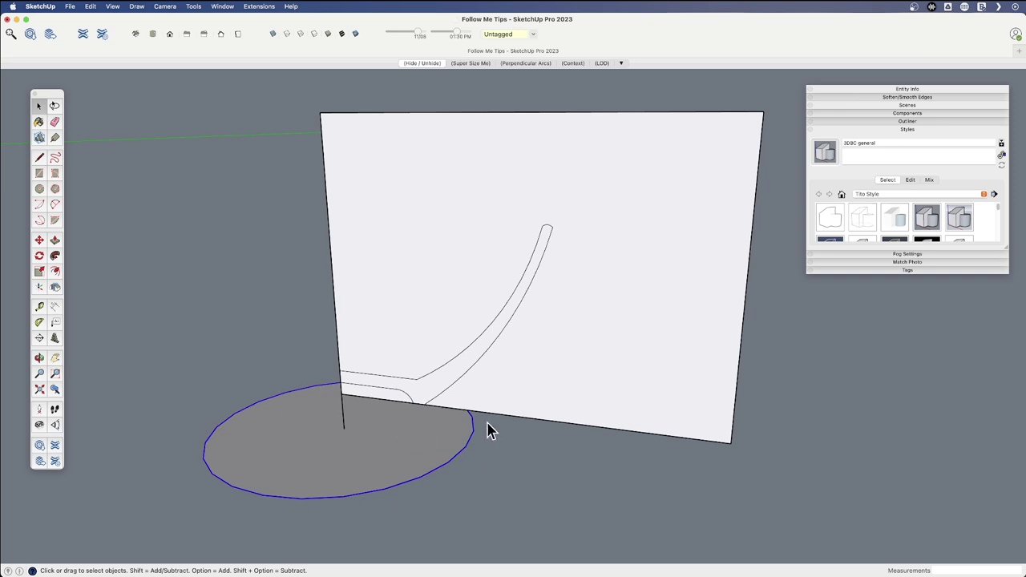
pyautogui.keyDown('shift'); pyautogui.moveTo(458, 421); pyautogui.dragTo(435, 442, button='middle'); pyautogui.keyUp('shift')
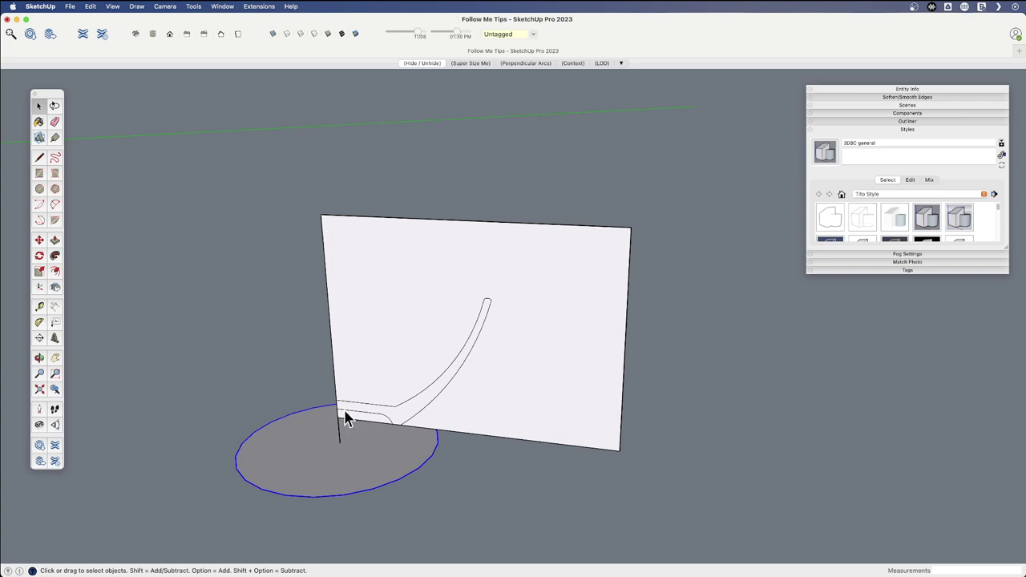
# Erase the white panel's face and its leftover edges around the curved profile.
pyautogui.press('e')
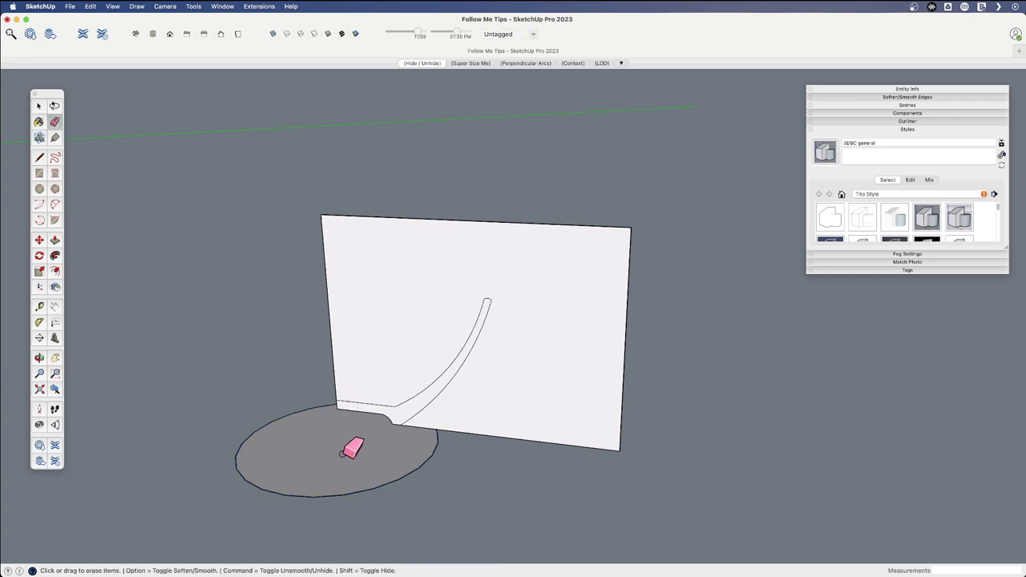
pyautogui.click(335, 383)
pyautogui.click(470, 222)
pyautogui.click(632, 276)
pyautogui.moveTo(617, 449)
pyautogui.mouseDown()
pyautogui.moveTo(561, 453)
pyautogui.moveTo(428, 431)
pyautogui.mouseUp()
pyautogui.moveTo(428, 431)
pyautogui.mouseDown(button='middle')
pyautogui.moveTo(486, 393)
pyautogui.moveTo(328, 343)
pyautogui.moveTo(451, 451)
pyautogui.mouseUp(button='middle')
# Select the disc face and Follow Me the profile around it into a footed bowl.
pyautogui.press('space')
pyautogui.click(456, 442)
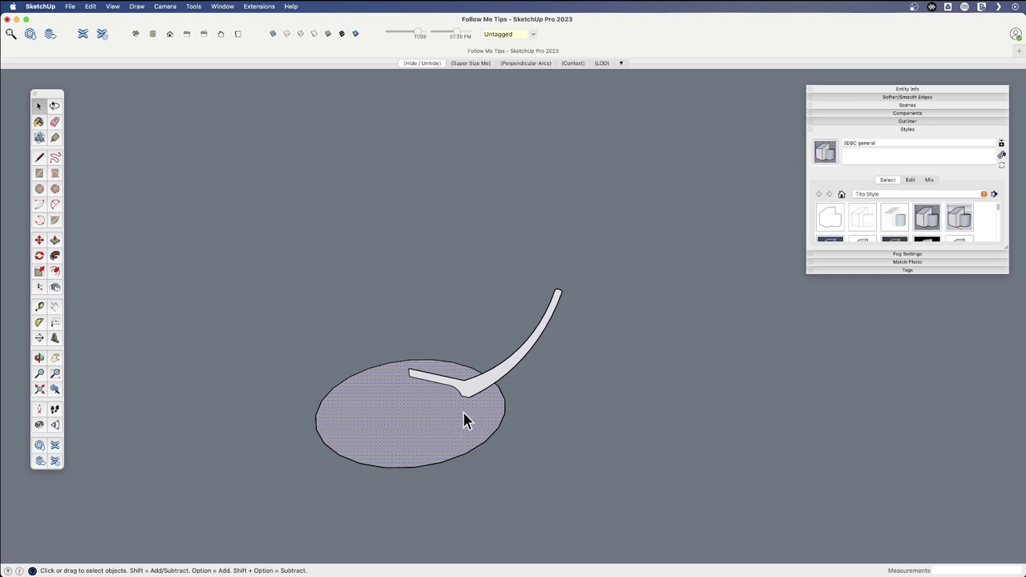
pyautogui.press('f')
pyautogui.click(469, 393)
pyautogui.moveTo(476, 398); pyautogui.dragTo(485, 374, button='middle')
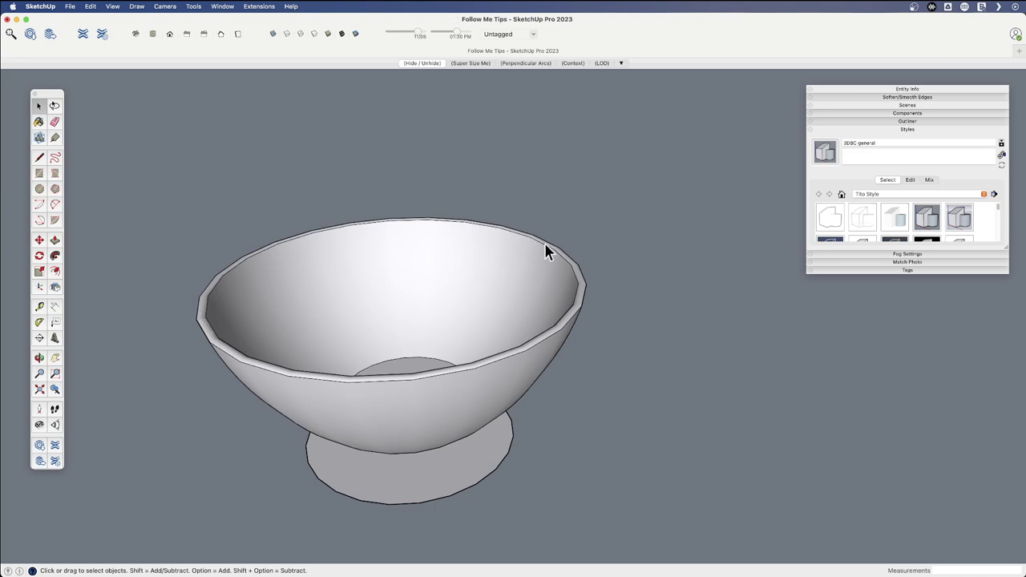
# Show hidden geometry and select the whole bowl to inspect its facet lines.
pyautogui.scroll(5, 542, 337)
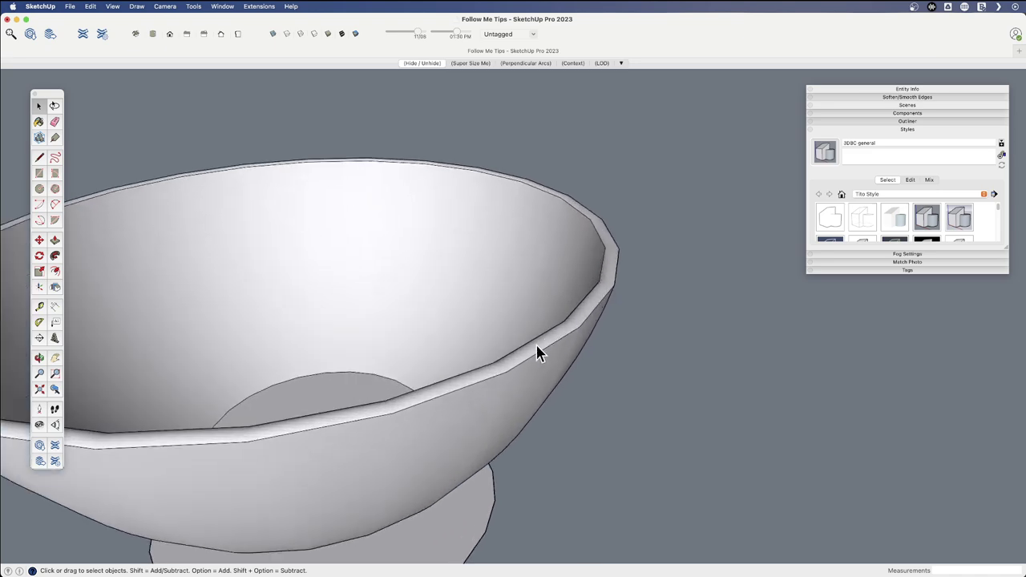
pyautogui.hotkey('alt', 'h')
pyautogui.moveTo(588, 328); pyautogui.dragTo(671, 347, button='middle')
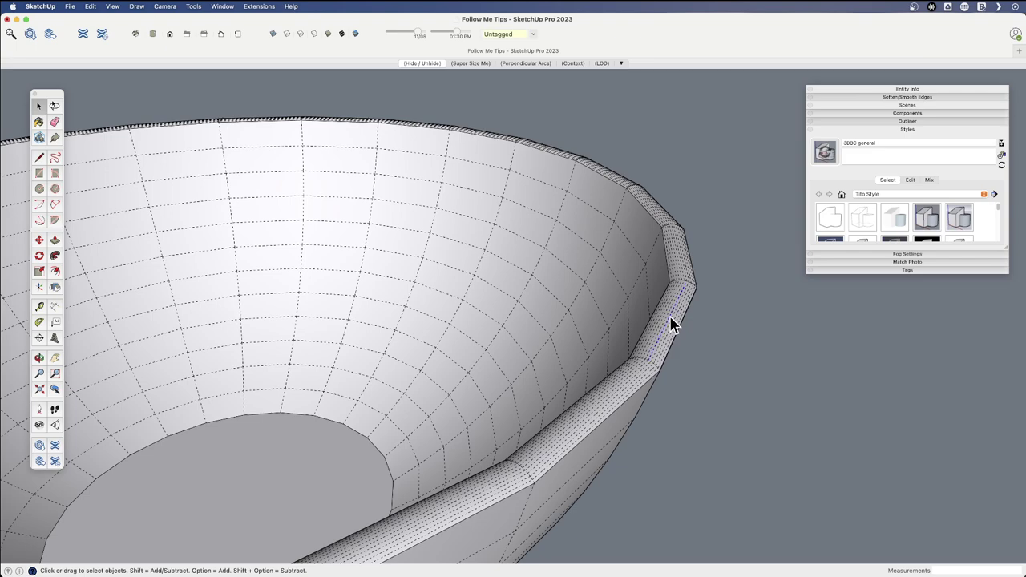
pyautogui.tripleClick(672, 325)
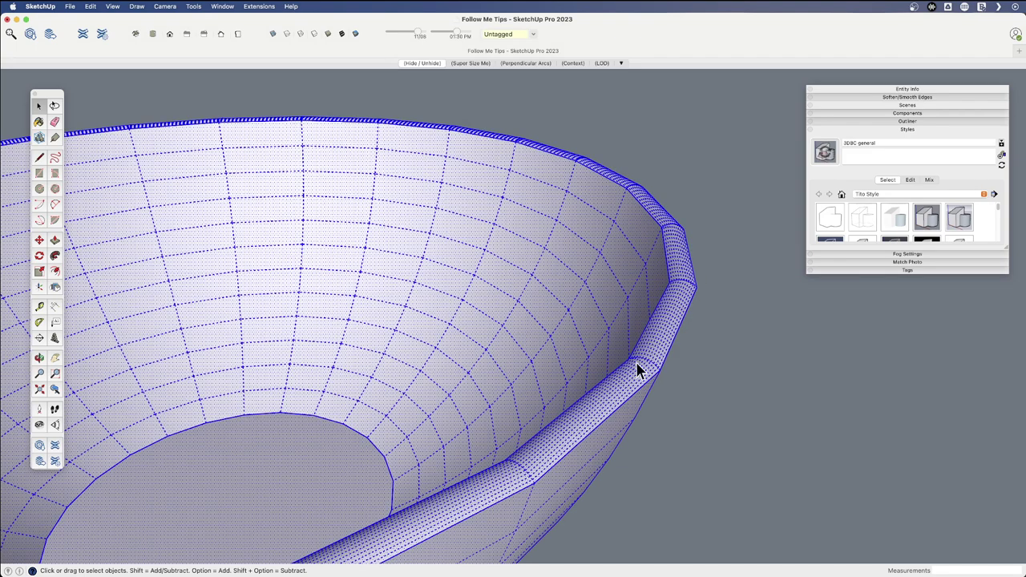
# Undo the bowl sweep, leaving the profile standing on the disc.
pyautogui.scroll(-3, 613, 363)
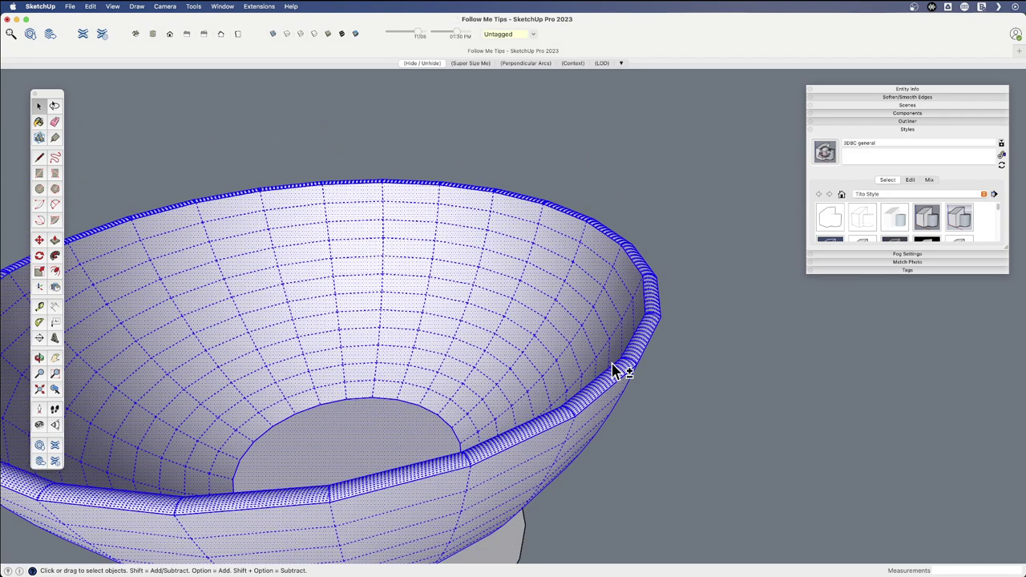
pyautogui.press('super+z')
pyautogui.moveTo(597, 362); pyautogui.dragTo(499, 362, button='middle')
# Set the base circle to 48 segments in Entity Info.
pyautogui.click(527, 473)
pyautogui.click(928, 88)
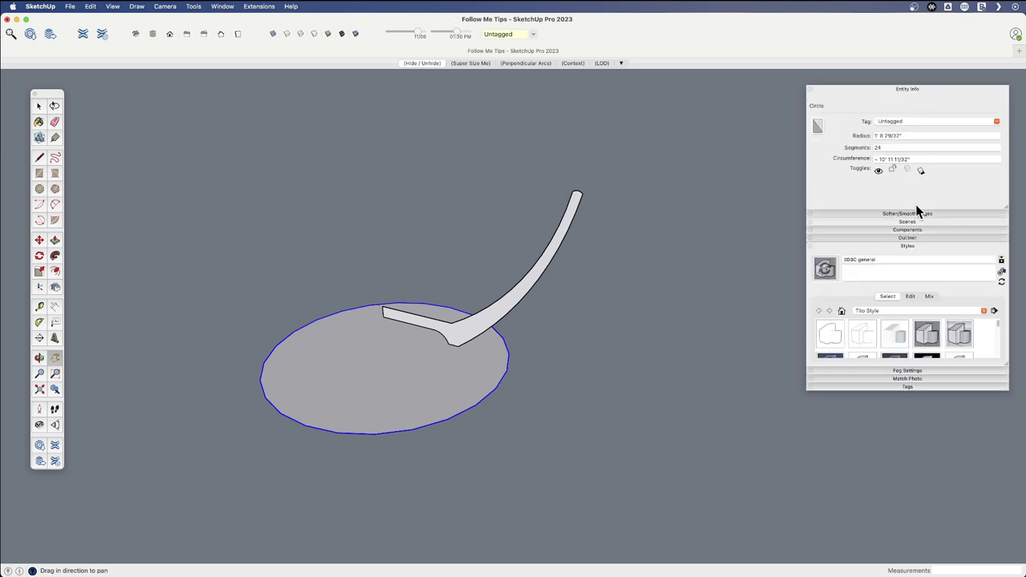
pyautogui.moveTo(889, 148); pyautogui.dragTo(847, 149)
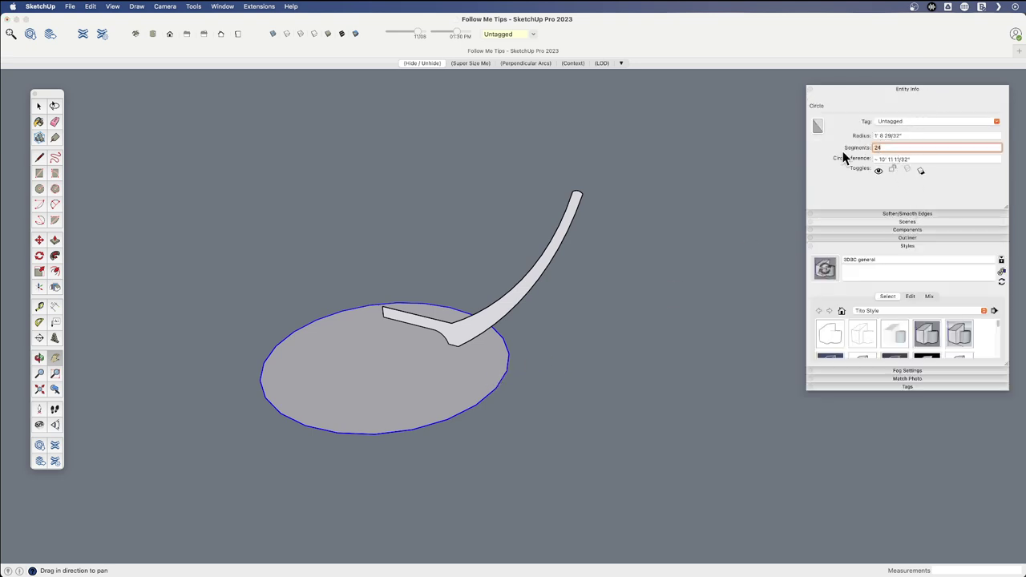
pyautogui.write('48')
pyautogui.press('Return')
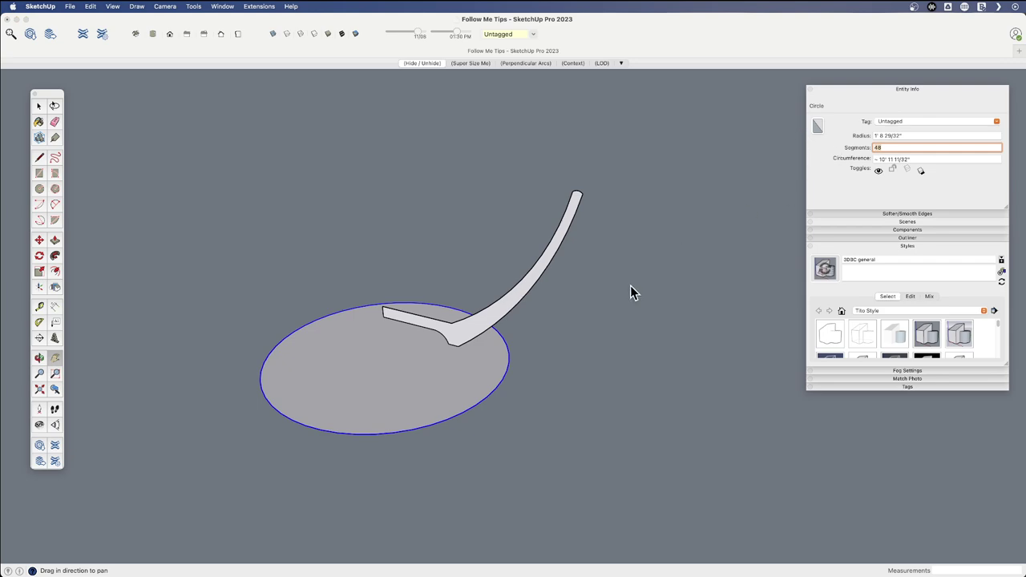
pyautogui.click(601, 209)
# Set the profile's two small corner arcs to 5 and 6 segments.
pyautogui.press('space')
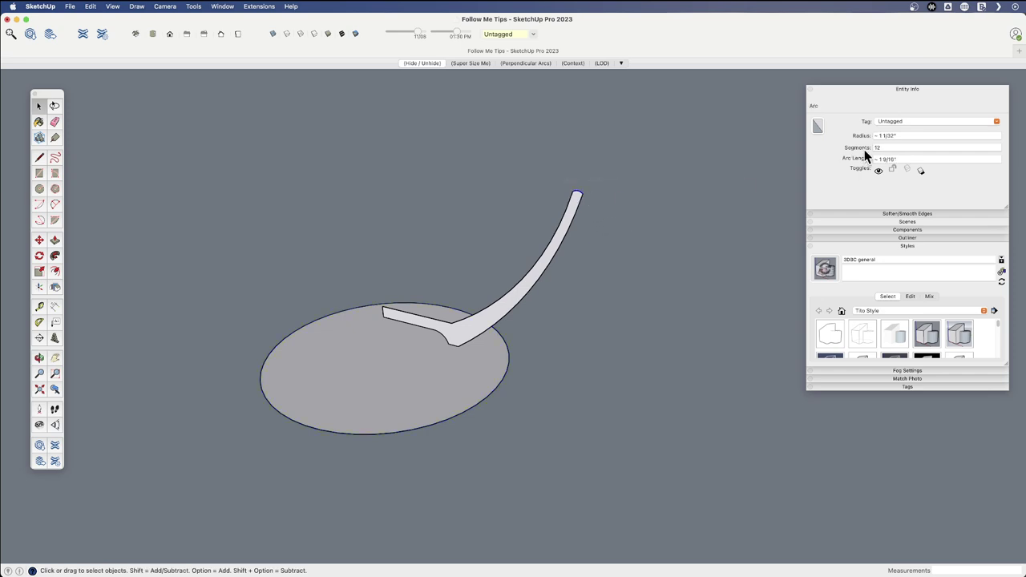
pyautogui.click(888, 147)
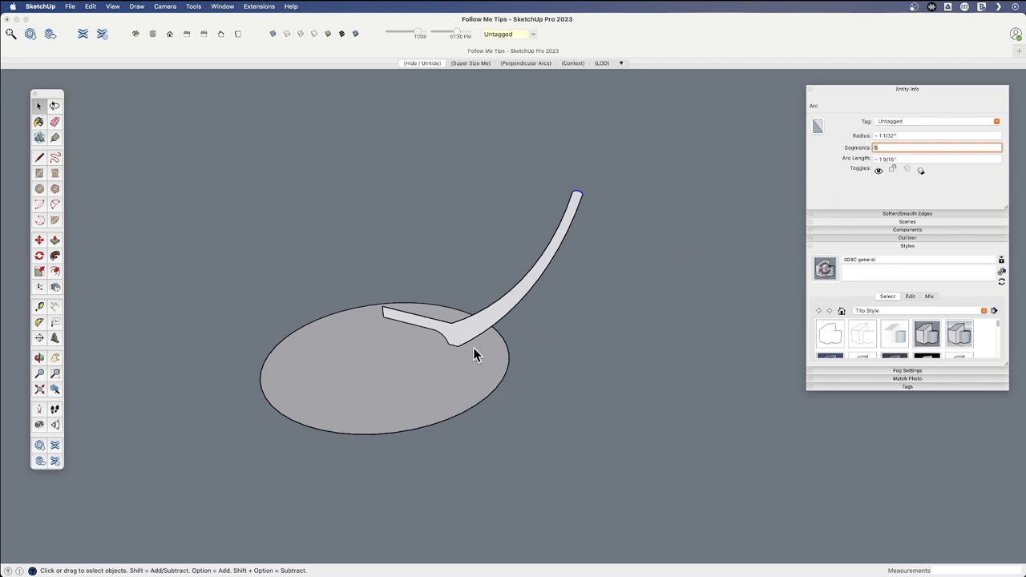
pyautogui.press('Return')
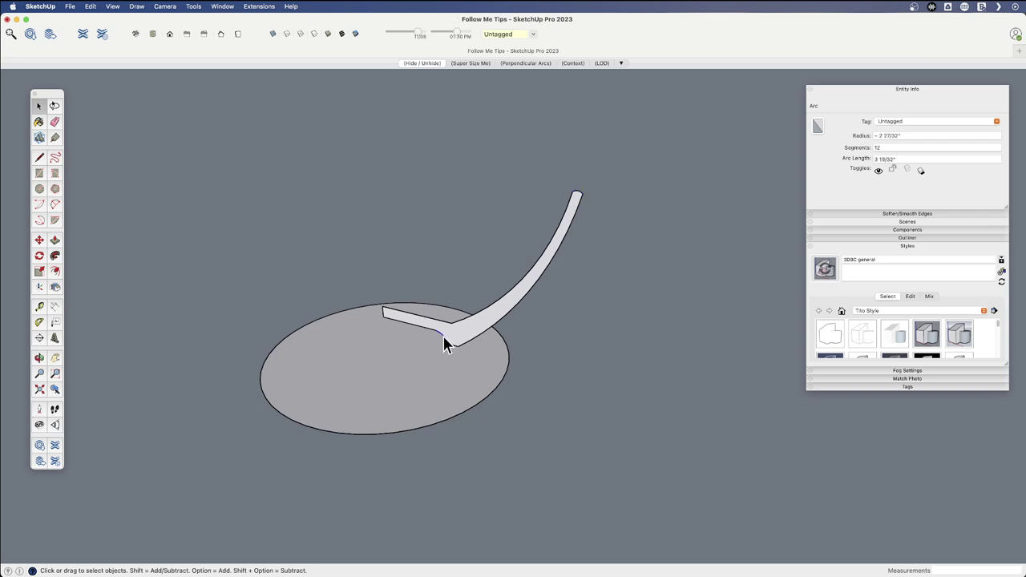
pyautogui.scroll(3, 444, 340)
pyautogui.scroll(-1, 461, 368)
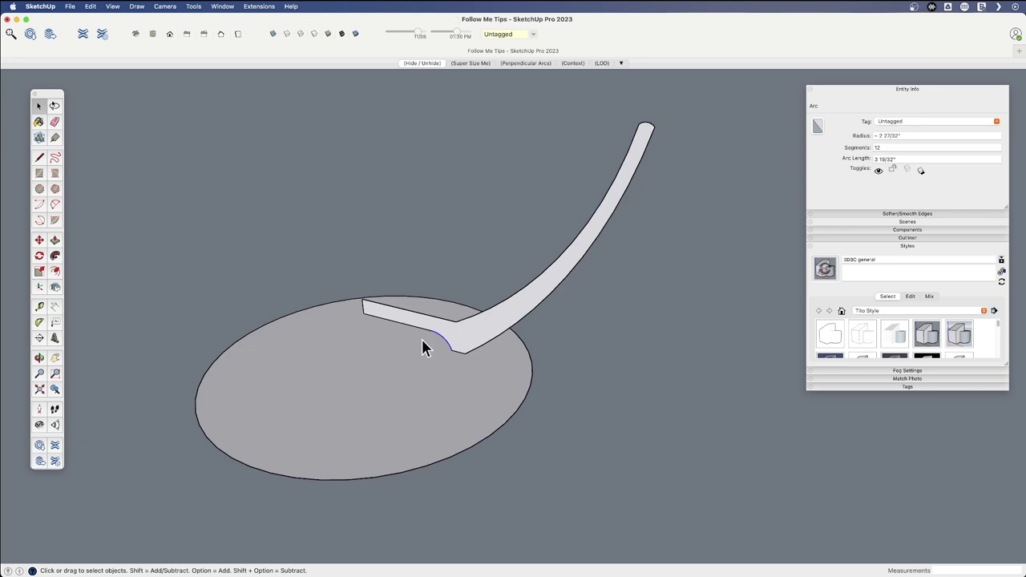
pyautogui.click(895, 147)
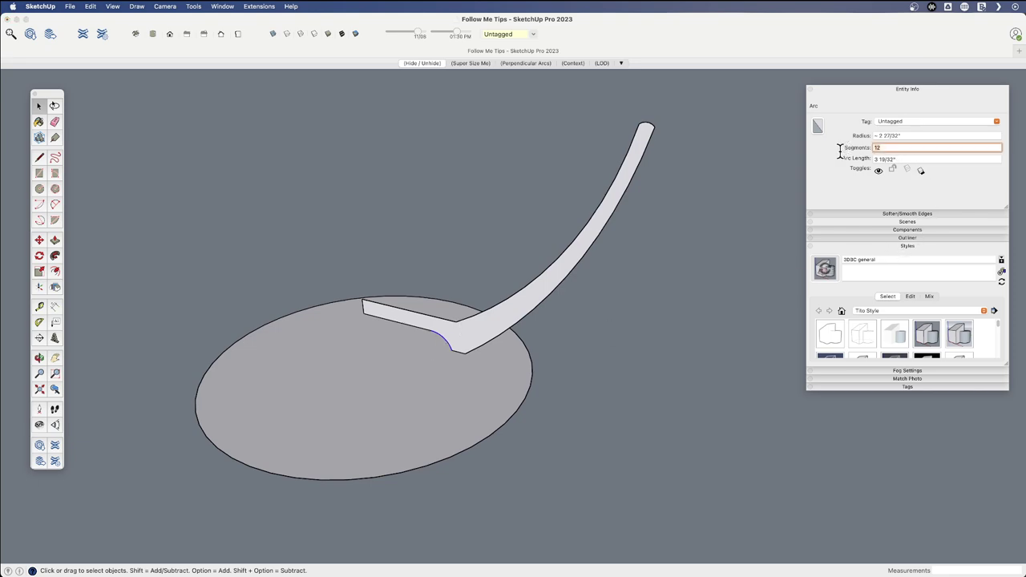
pyautogui.write('6')
pyautogui.press('Return')
pyautogui.scroll(-1, 481, 358)
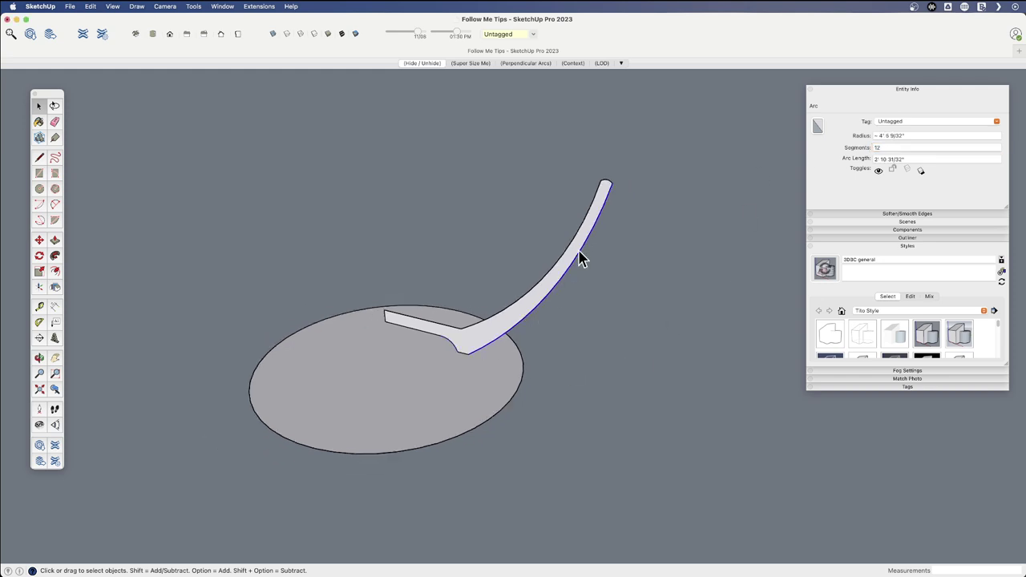
pyautogui.click(536, 293)
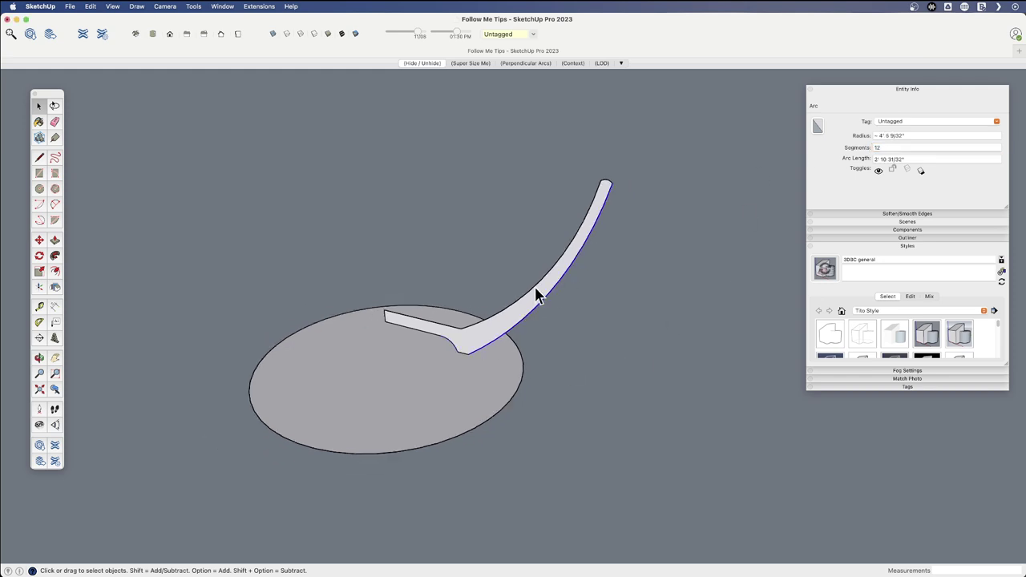
# Follow Me the adjusted profile around the 48-segment disc, then orbit to inspect the smoother bowl.
pyautogui.click(514, 370)
pyautogui.press('f')
pyautogui.click(490, 335)
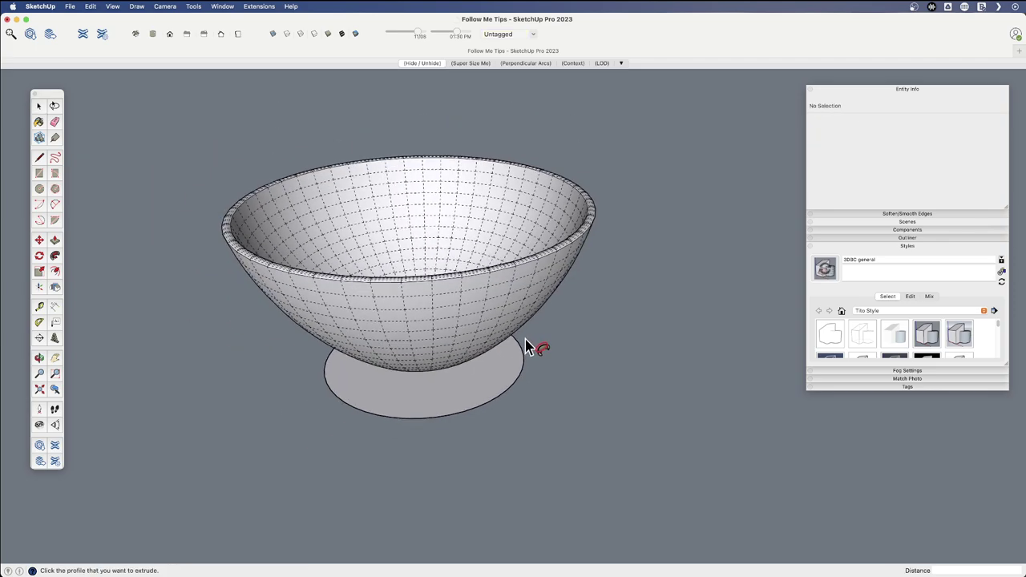
pyautogui.press('o')
pyautogui.moveTo(527, 343); pyautogui.dragTo(534, 393)
pyautogui.press('space')
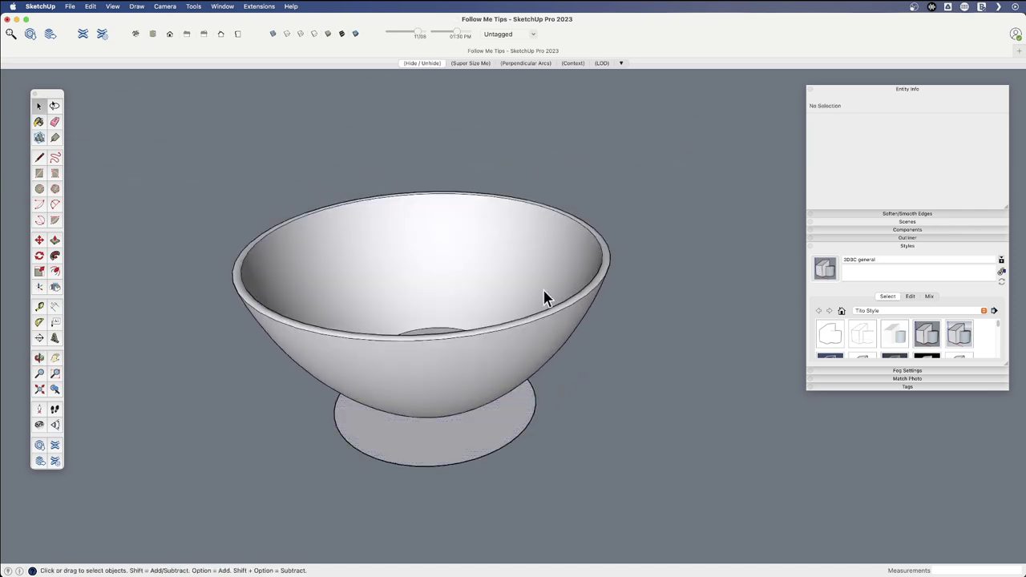
pyautogui.scroll(3, 597, 291)
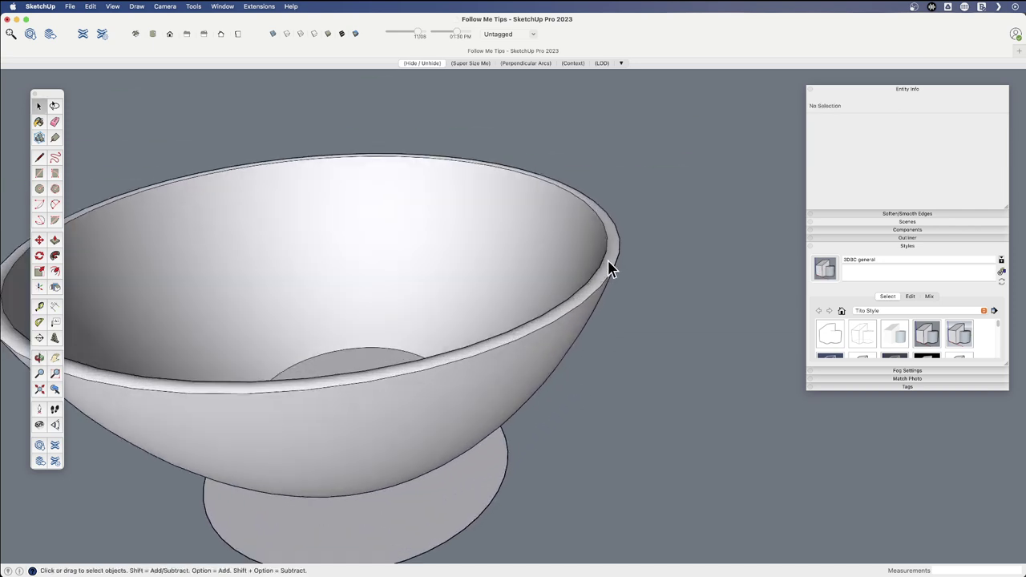
pyautogui.scroll(-3, 577, 297)
pyautogui.moveTo(556, 316); pyautogui.dragTo(509, 358, button='middle')
pyautogui.scroll(-2, 528, 360)
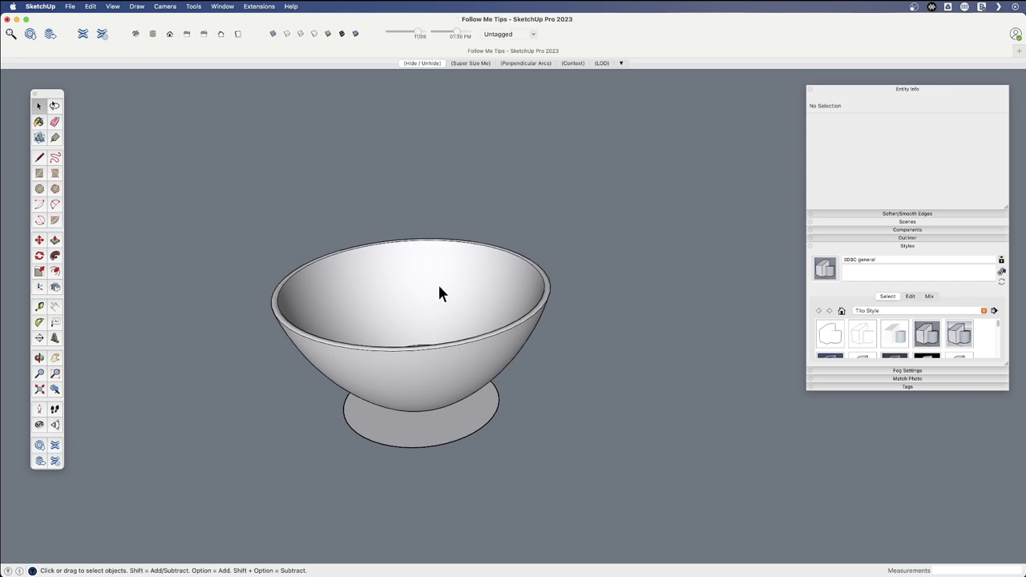
pyautogui.moveTo(482, 318); pyautogui.dragTo(451, 362, button='middle')
pyautogui.scroll(-5, 486, 345)
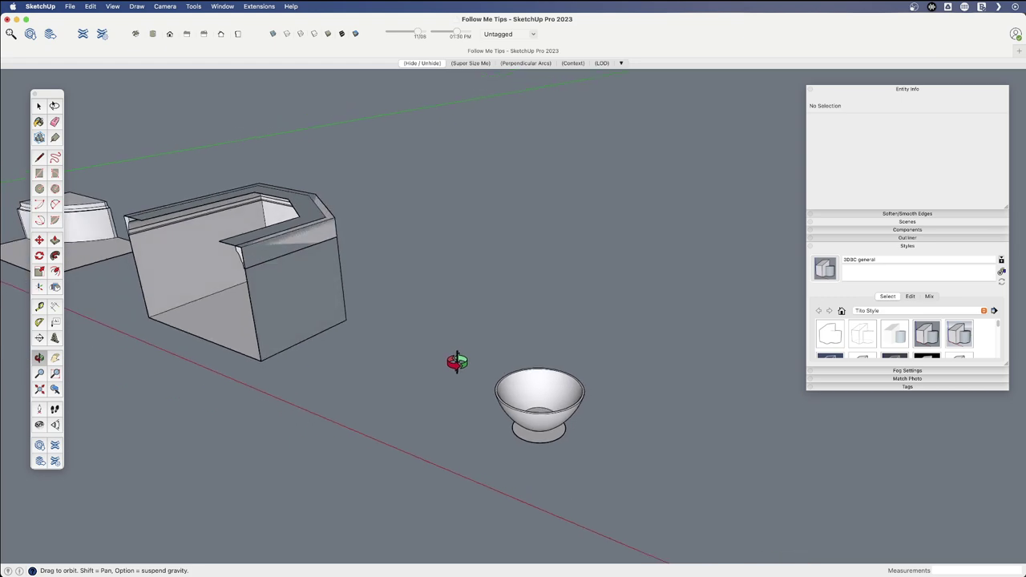